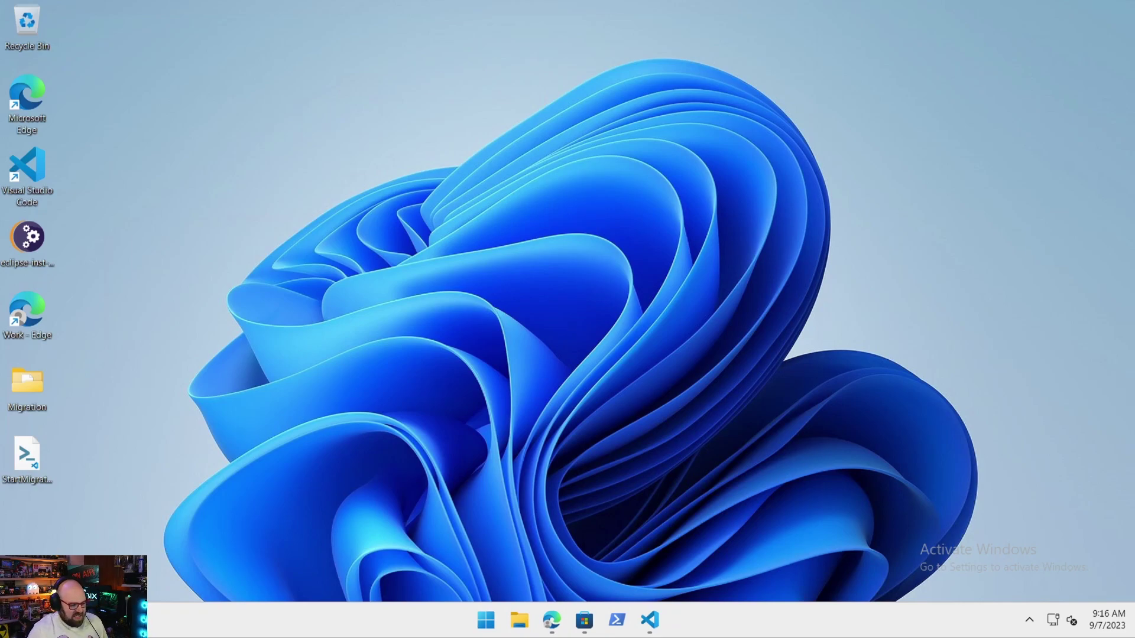
# Search Microsoft Store for 'configuration' and open the Windows Configuration Designer page.
pyautogui.click(585, 626)
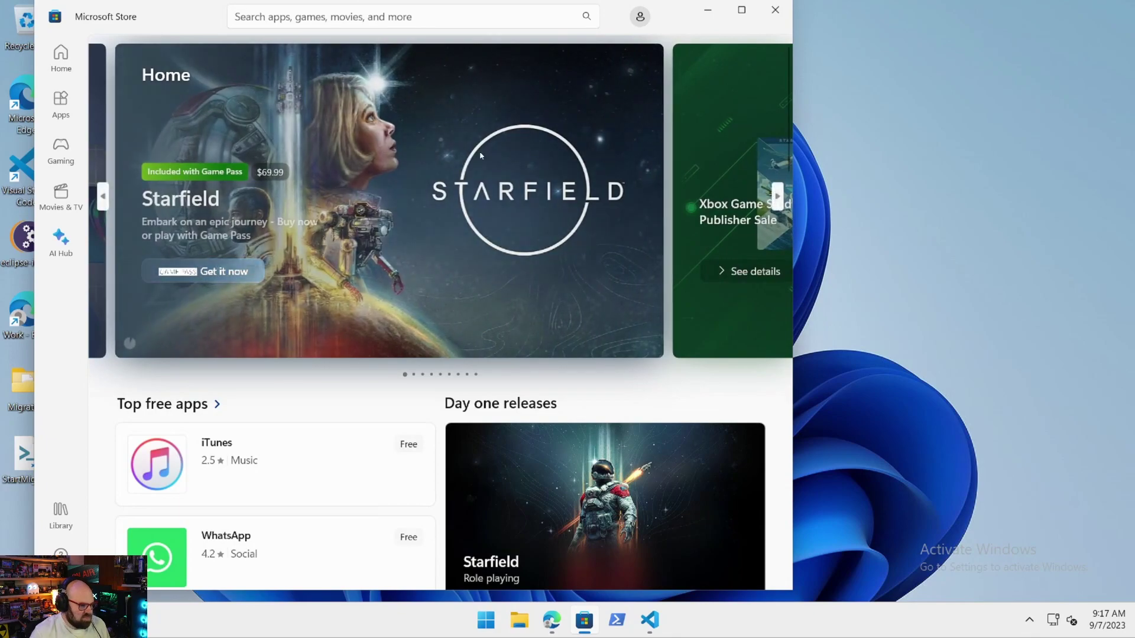
pyautogui.click(384, 12)
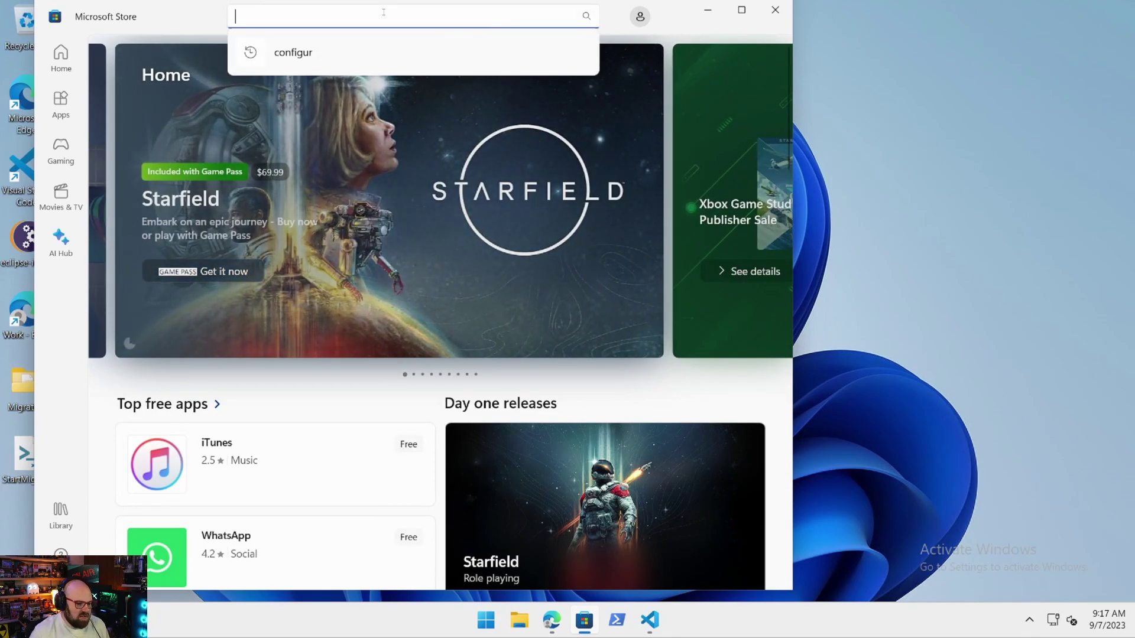
pyautogui.write('co')
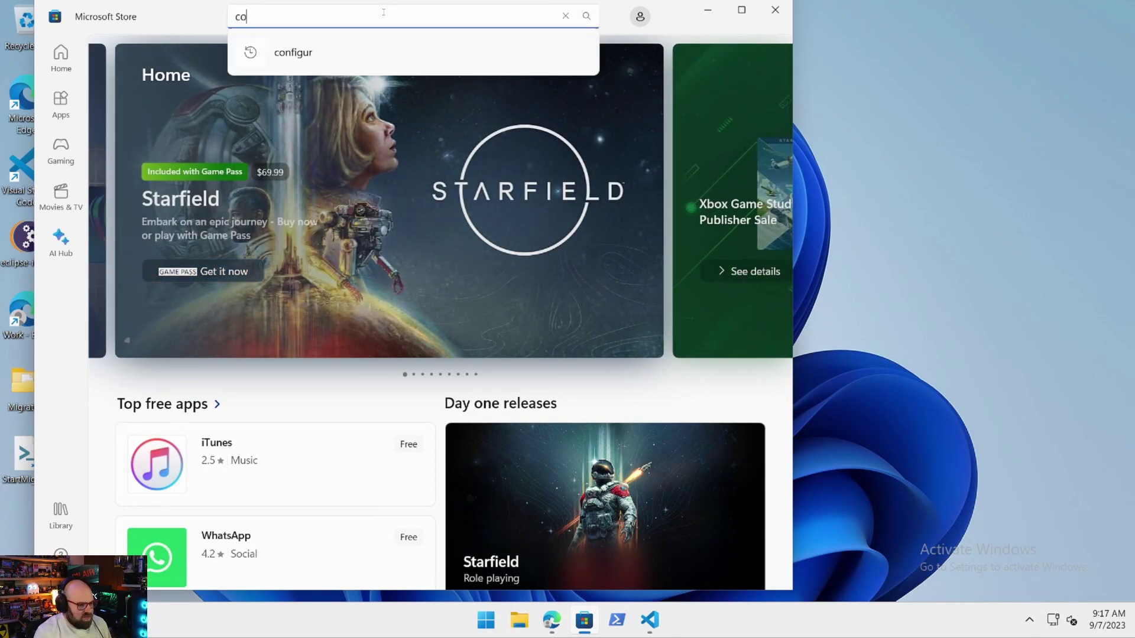
pyautogui.write('nfiguration')
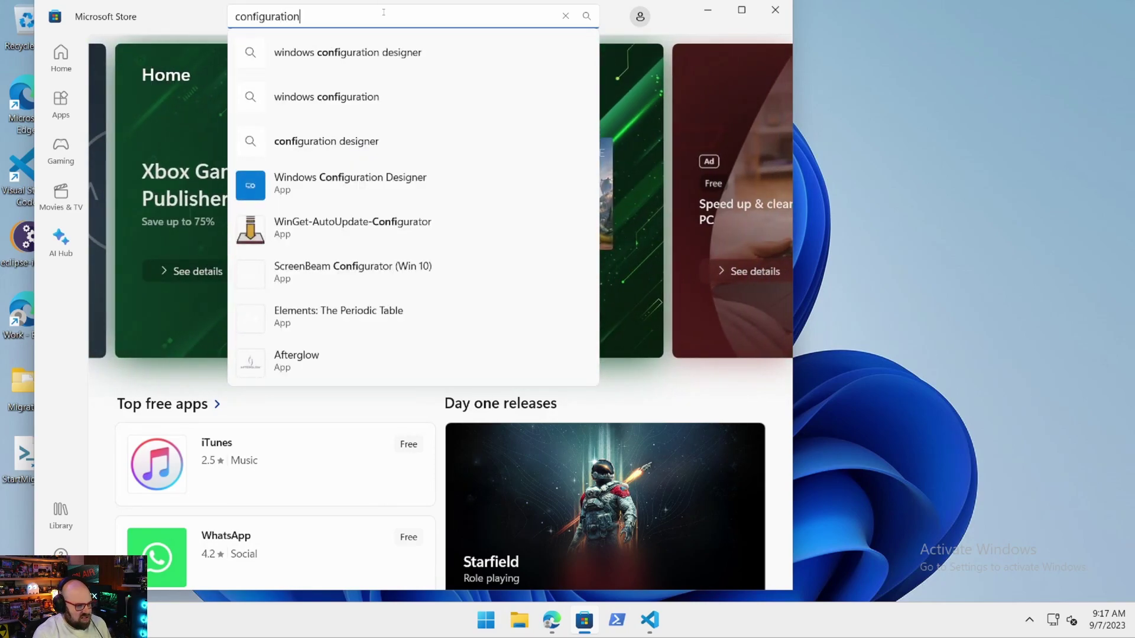
pyautogui.click(346, 176)
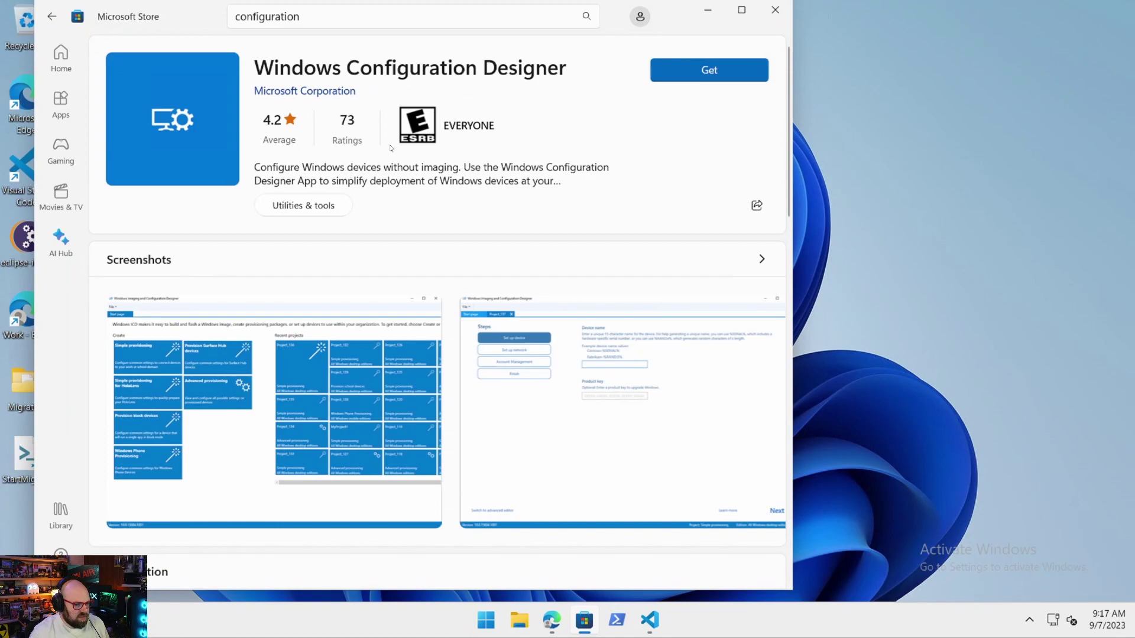
# Install Windows Configuration Designer and create a desktop-devices provisioning project named 'migrate'.
pyautogui.click(695, 71)
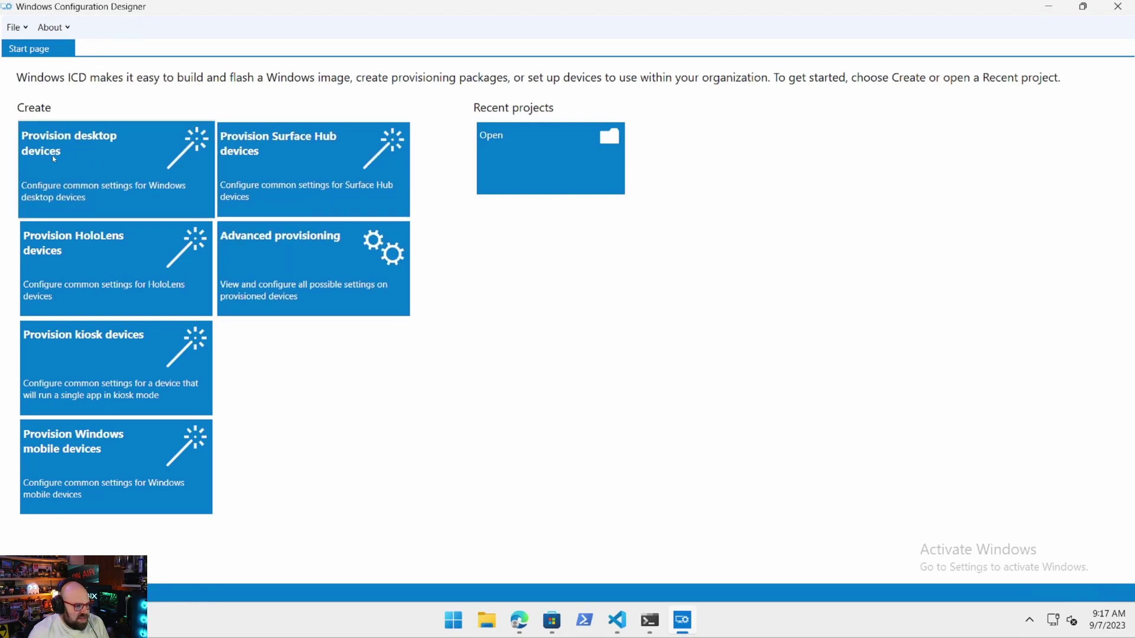
pyautogui.click(88, 156)
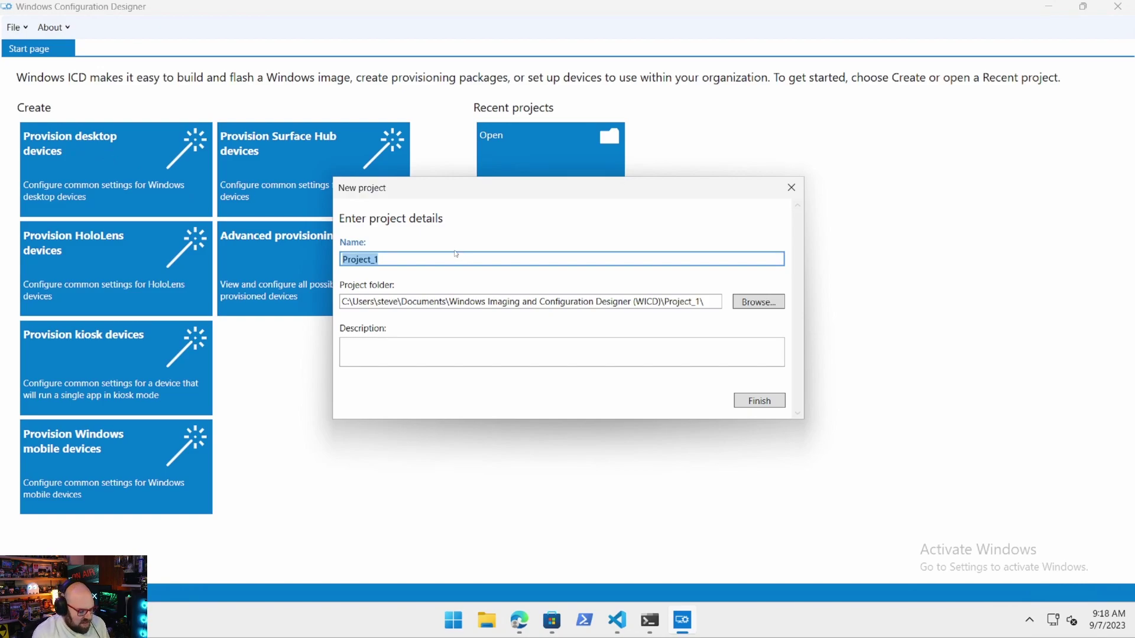
pyautogui.write('Mig')
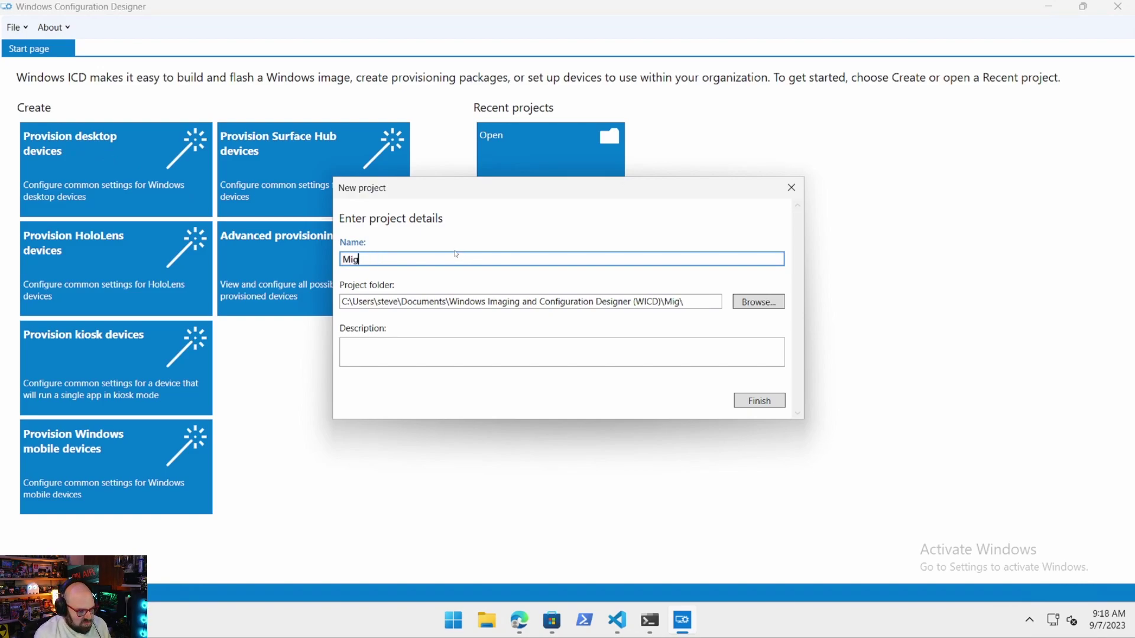
pyautogui.press('BackSpace')
pyautogui.press('BackSpace')
pyautogui.write('migrate')
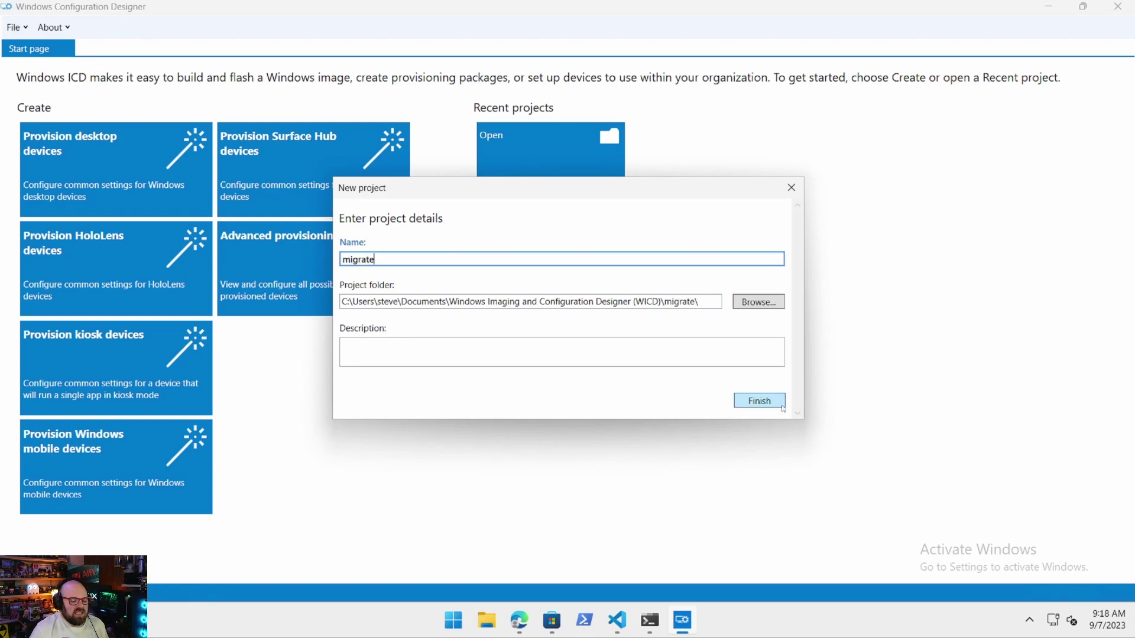
pyautogui.click(760, 402)
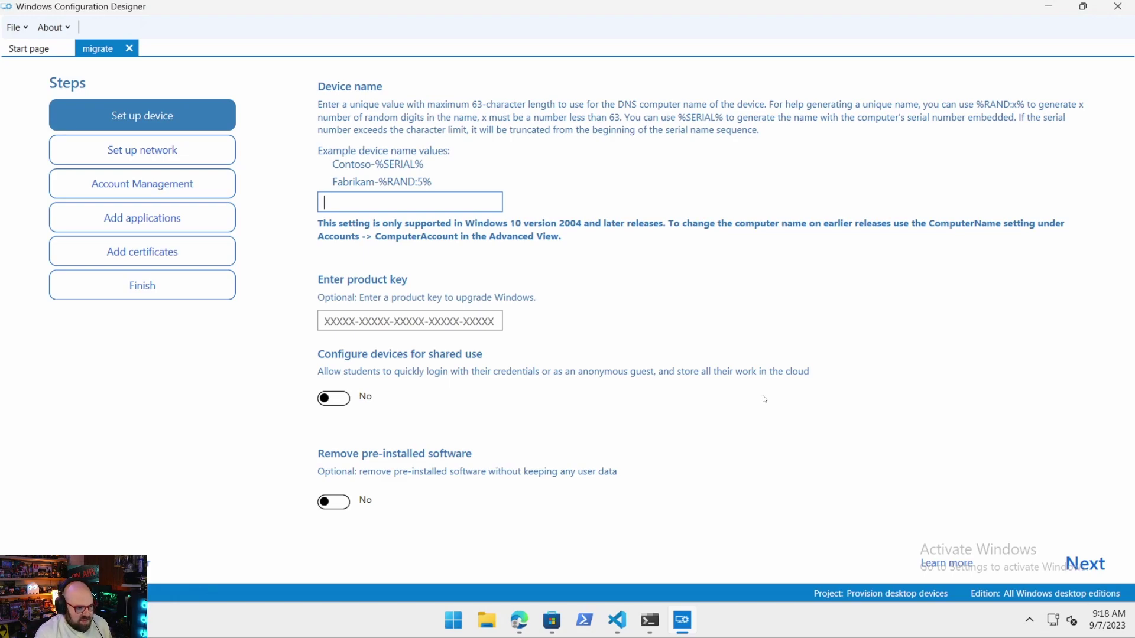
# Set the device name to %SERIAL%.
pyautogui.hotkey('ctrl', 'v')
pyautogui.press('BackSpace')
pyautogui.press('BackSpace')
pyautogui.press('BackSpace')
pyautogui.press('BackSpace')
pyautogui.press('BackSpace')
pyautogui.press('BackSpace')
pyautogui.press('BackSpace')
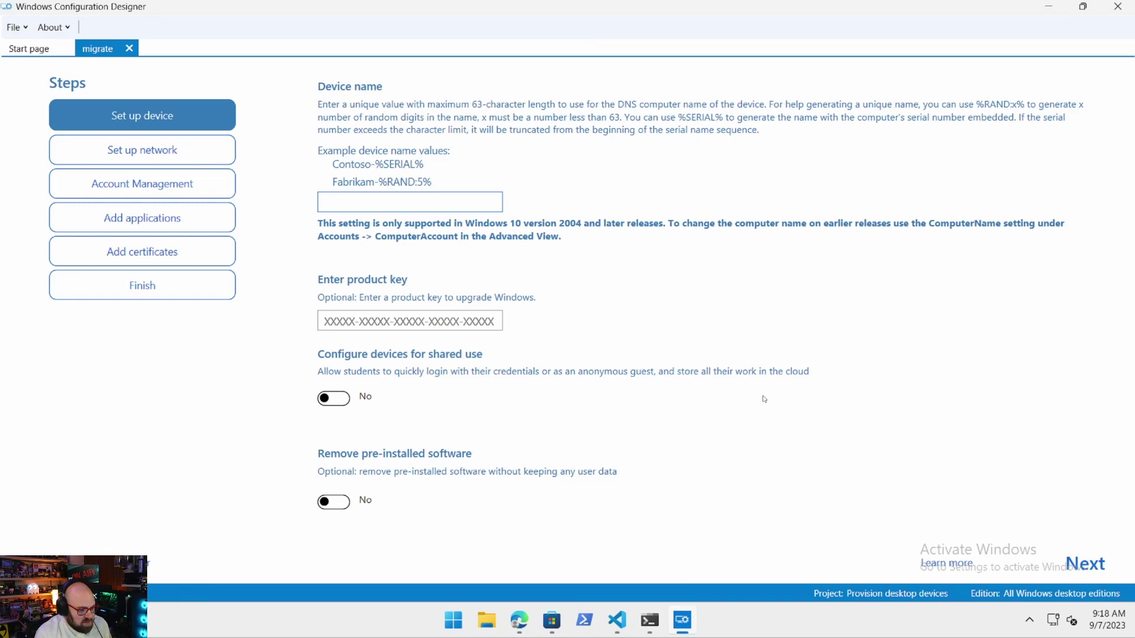
pyautogui.write('%SERIAL%')
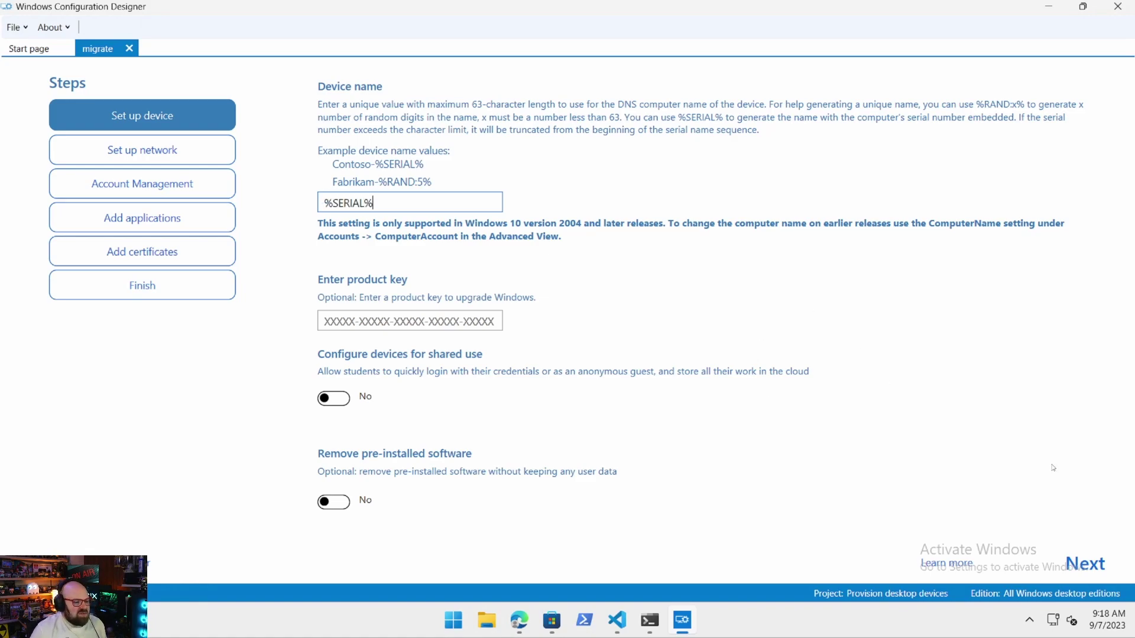
pyautogui.click(895, 335)
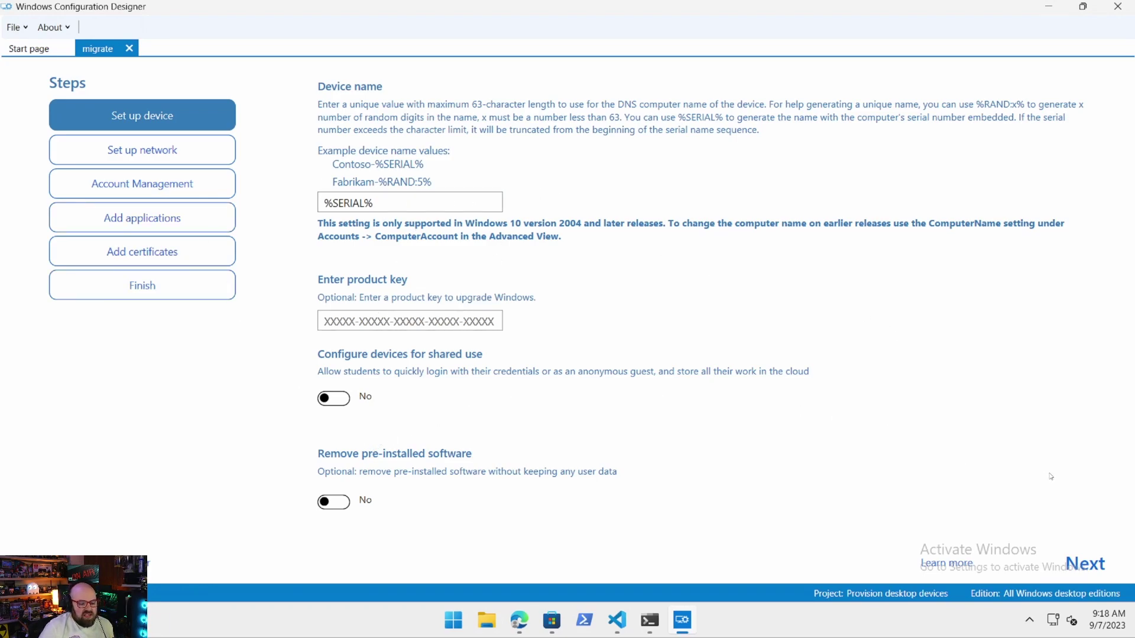
# Turn off Wi-Fi network setup and continue to Account Management.
pyautogui.click(1086, 565)
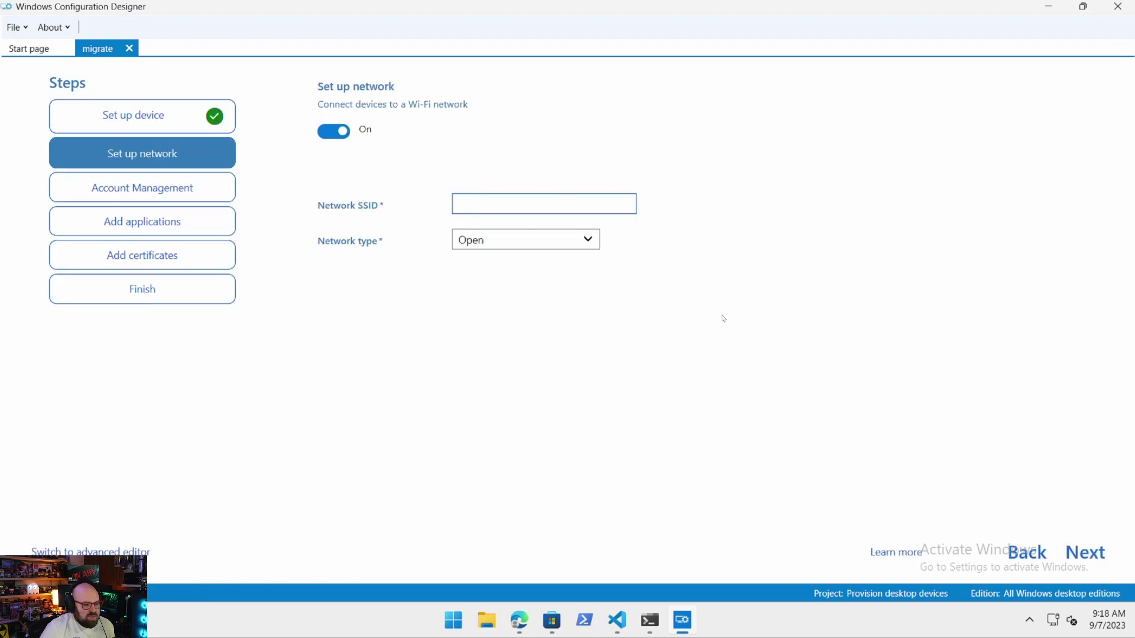
pyautogui.click(328, 131)
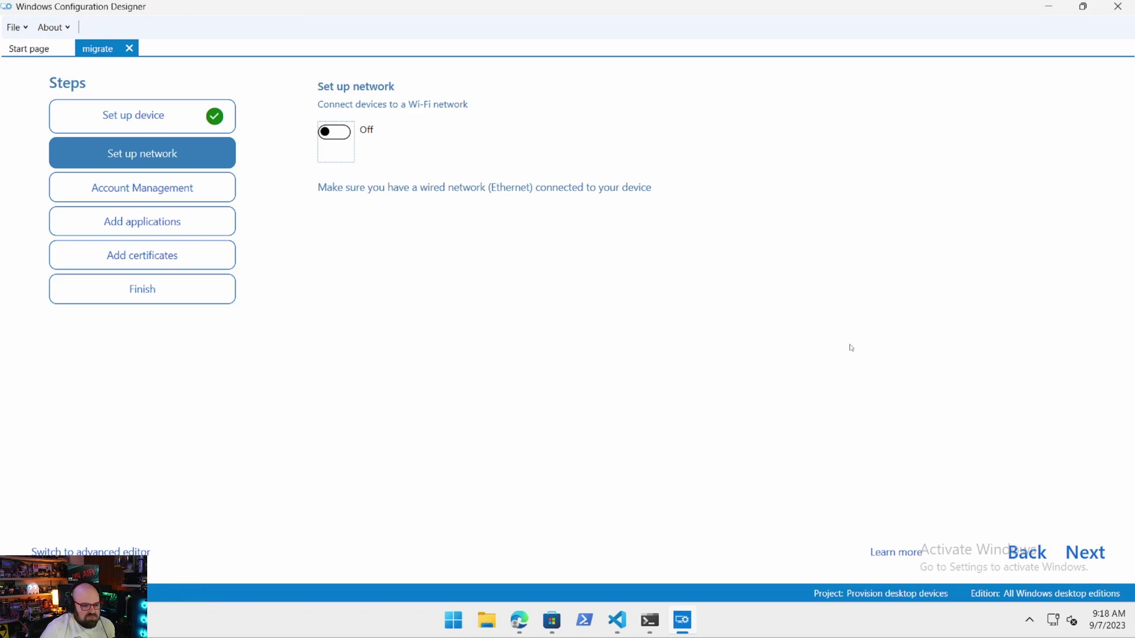
pyautogui.click(1091, 554)
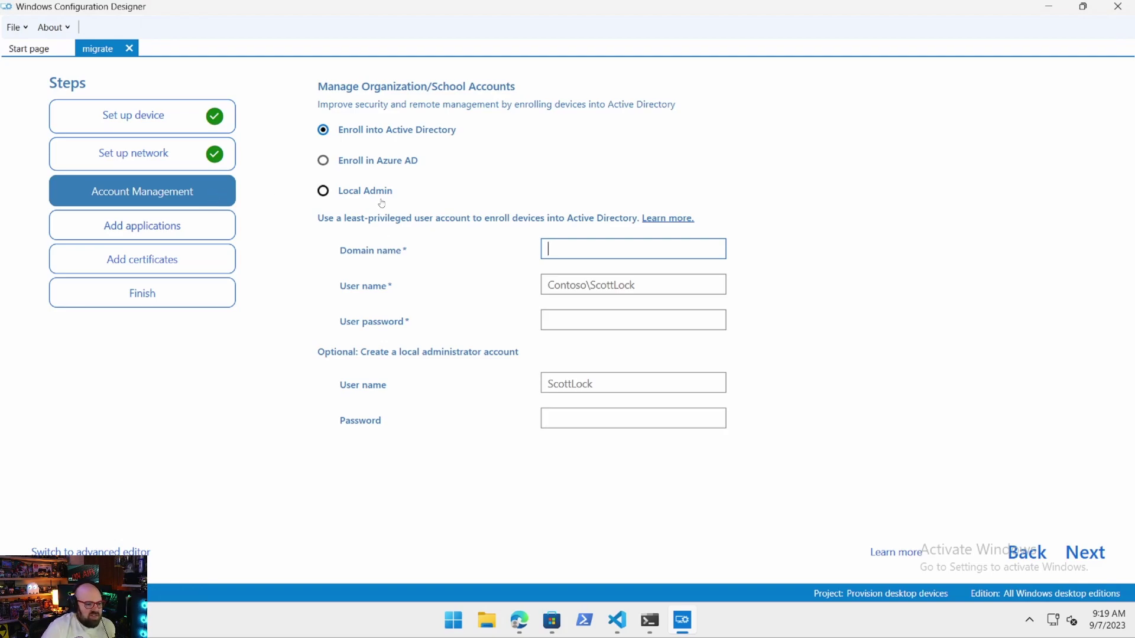
# Choose Enroll in Azure AD with Refresh AAD credentials set to Yes, and request a bulk token.
pyautogui.click(357, 163)
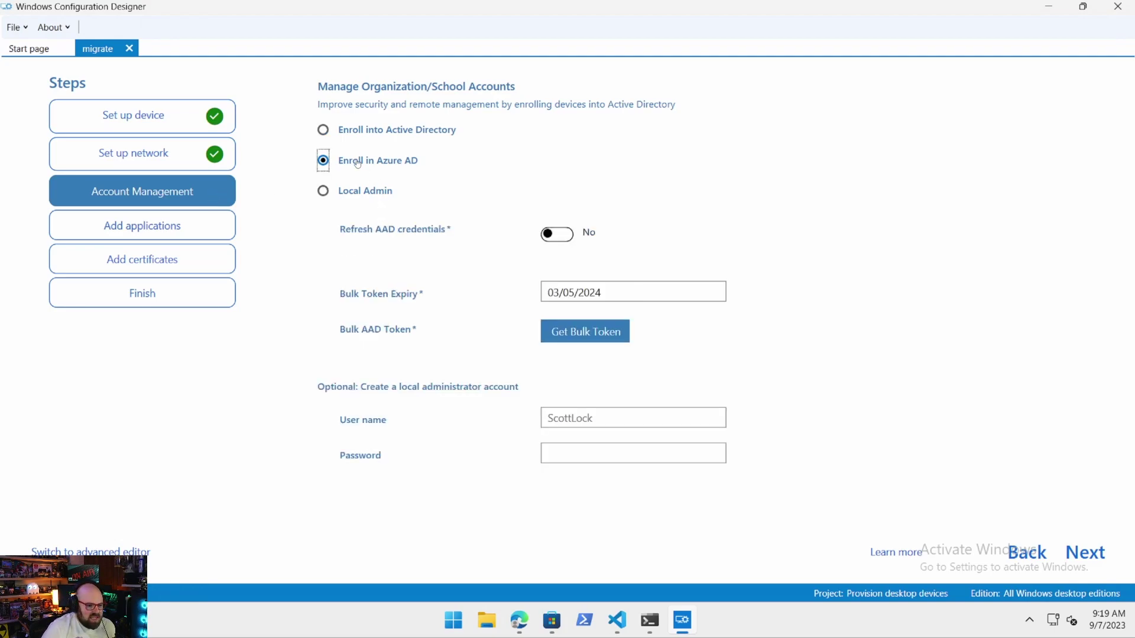
pyautogui.click(560, 248)
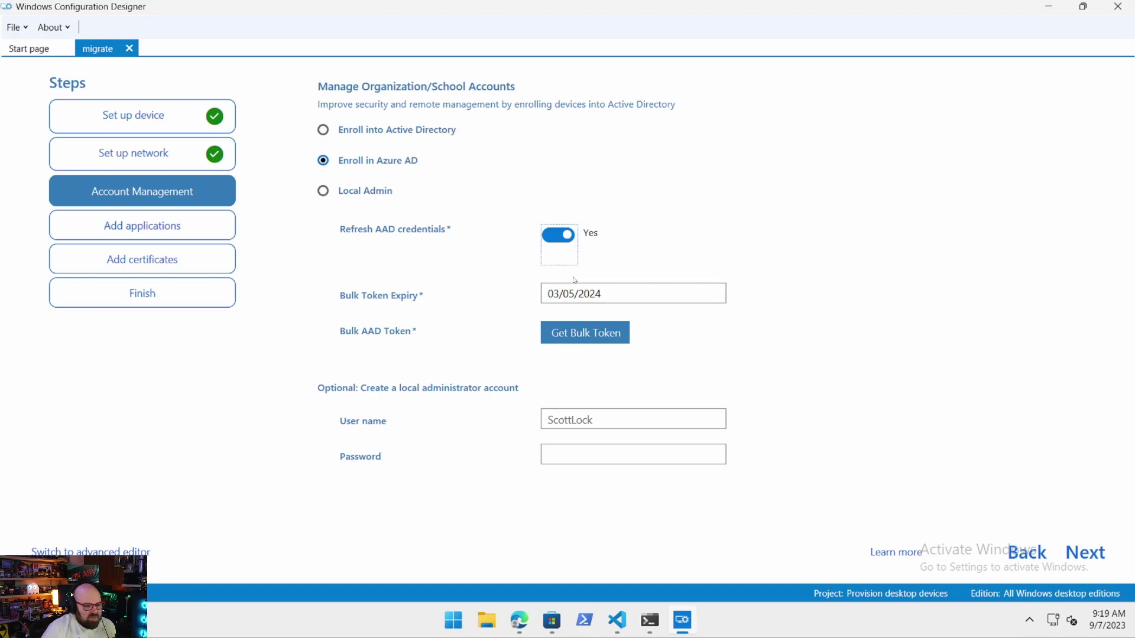
pyautogui.click(561, 334)
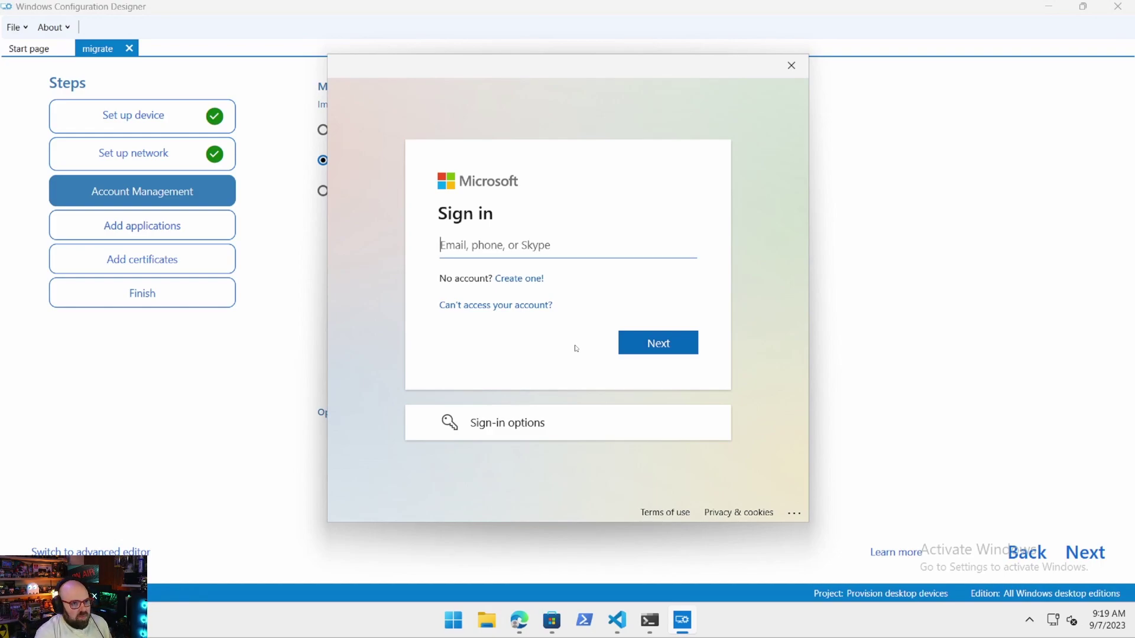
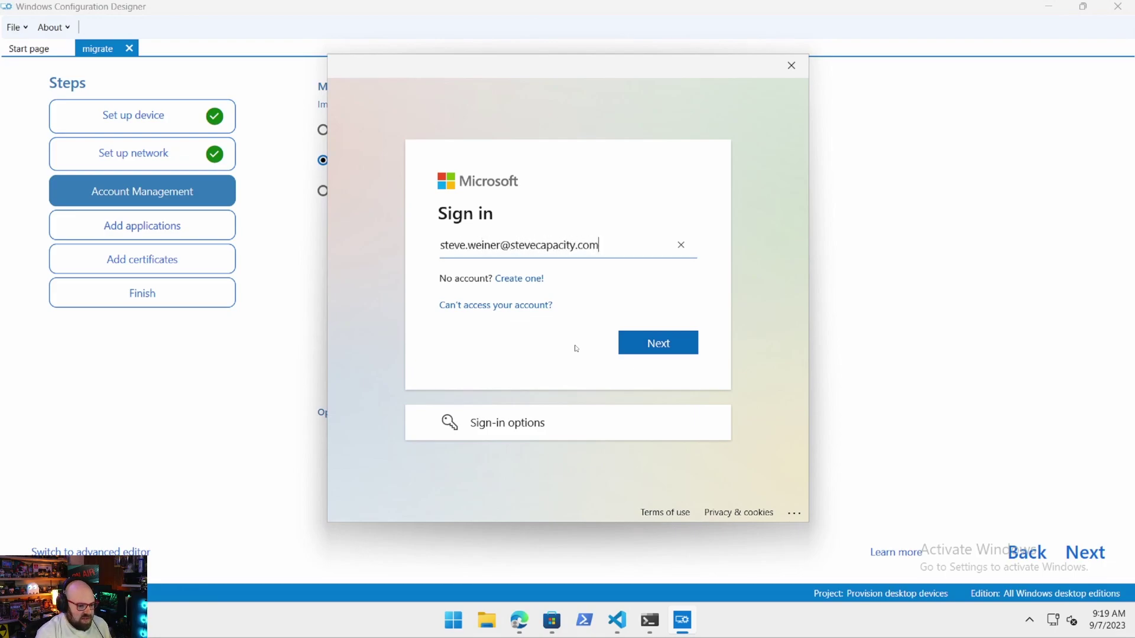
# Sign in with the admin account e-mail and password, for this app only, to fetch the bulk token.
pyautogui.press('Return')
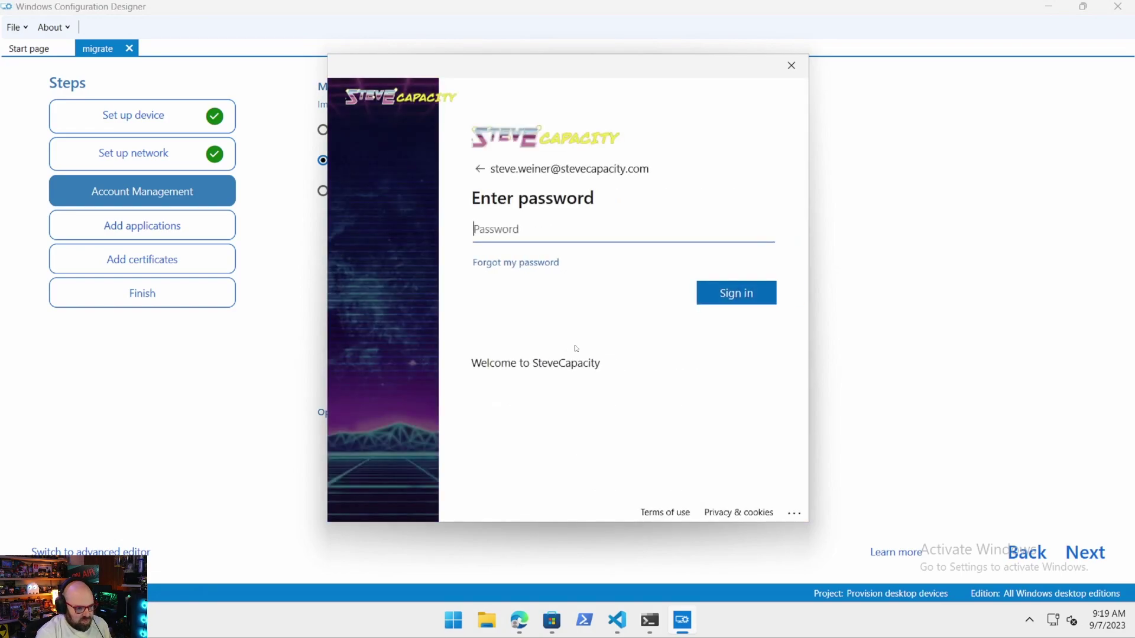
pyautogui.write('•••••••••••')
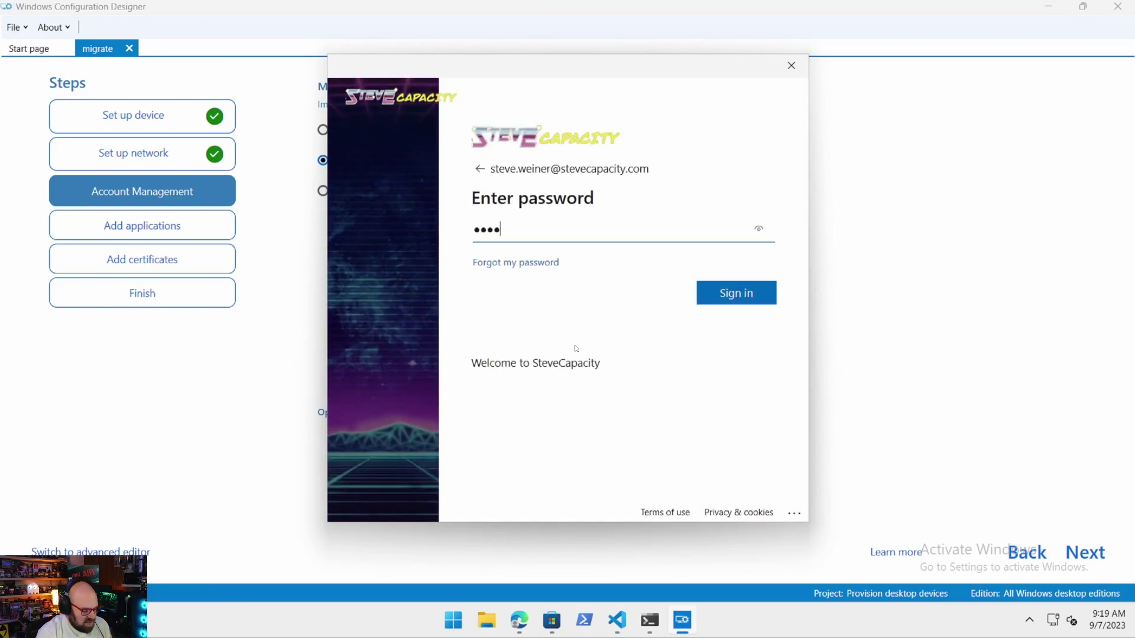
pyautogui.press('Return')
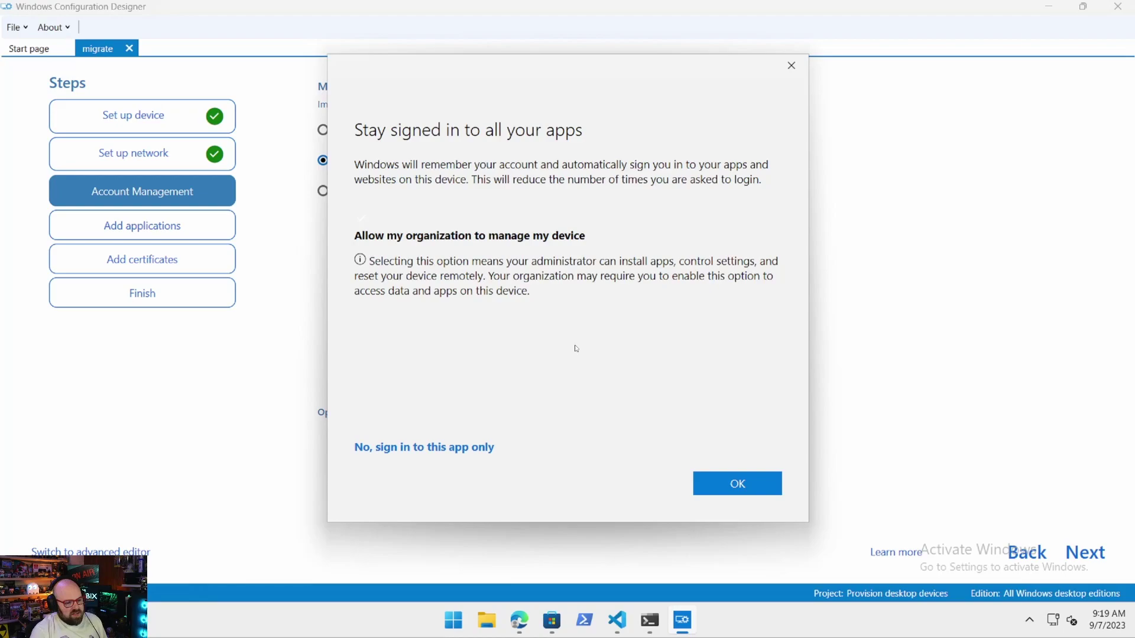
pyautogui.click(364, 218)
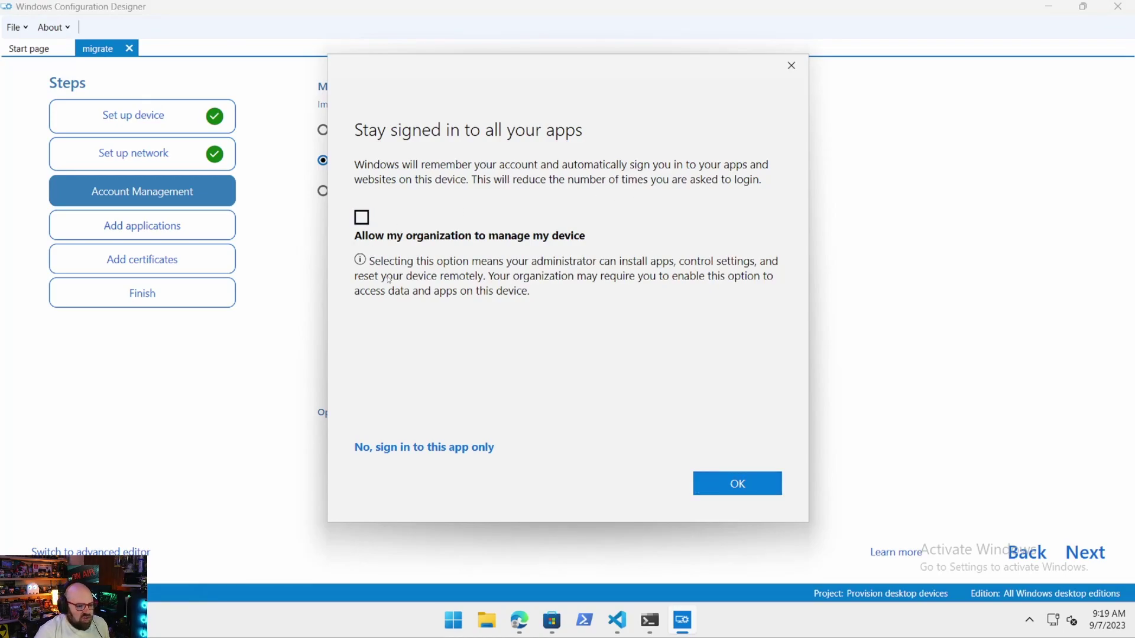
pyautogui.click(420, 449)
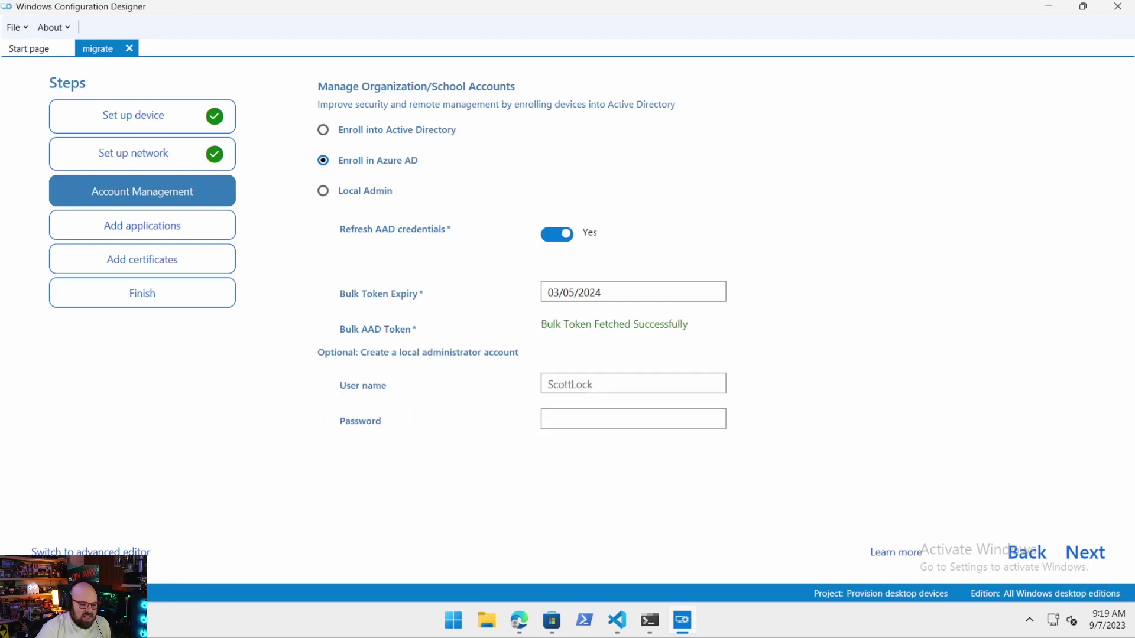
pyautogui.moveTo(541, 324); pyautogui.dragTo(686, 324)
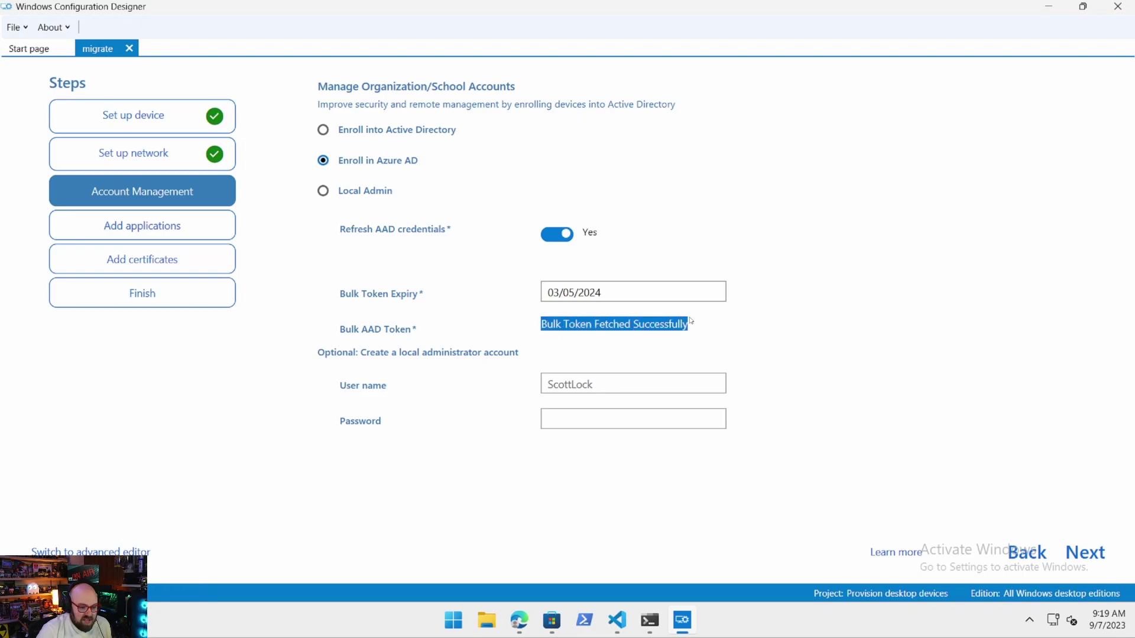
pyautogui.click(720, 324)
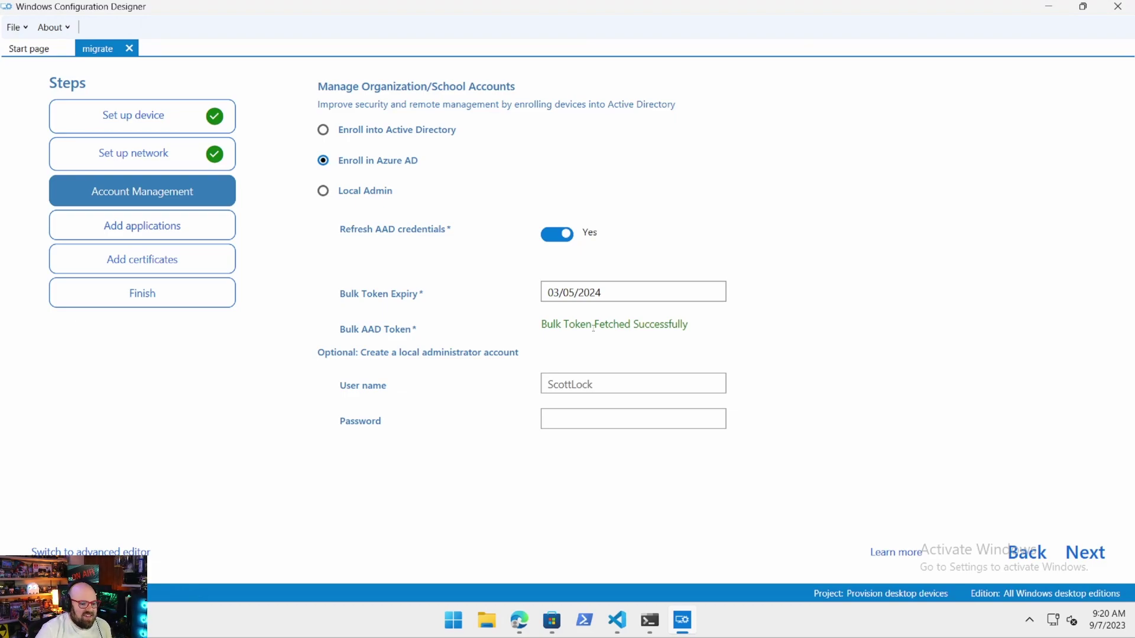
# Sign in to the Entra admin center with the admin account and password, declining to save it.
pyautogui.click(518, 619)
pyautogui.hotkey('ctrl', 'a')
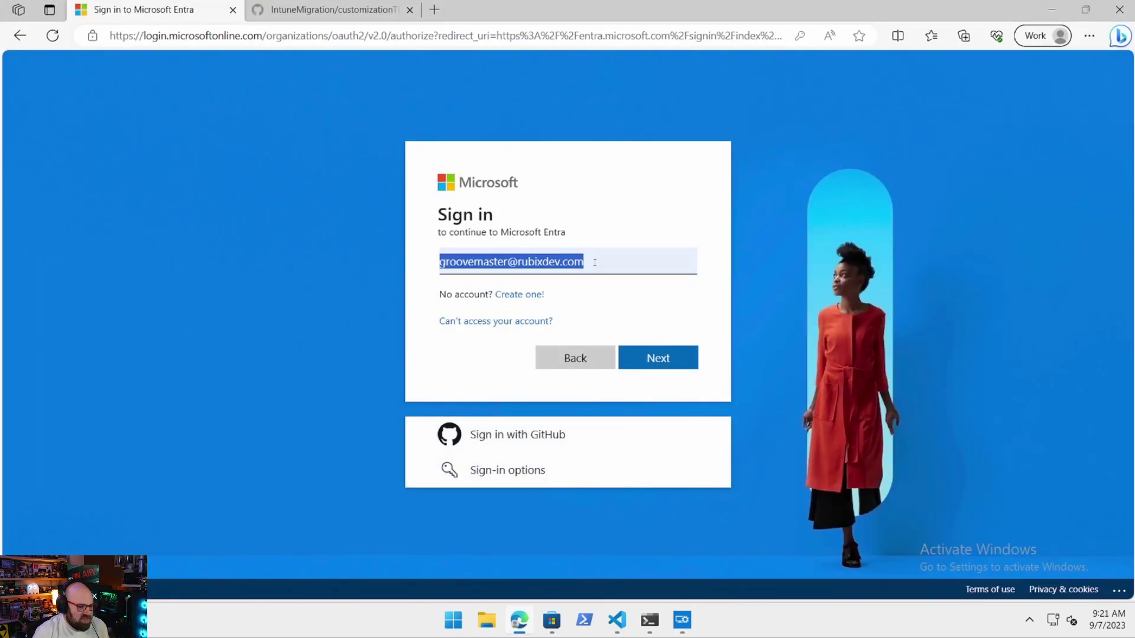
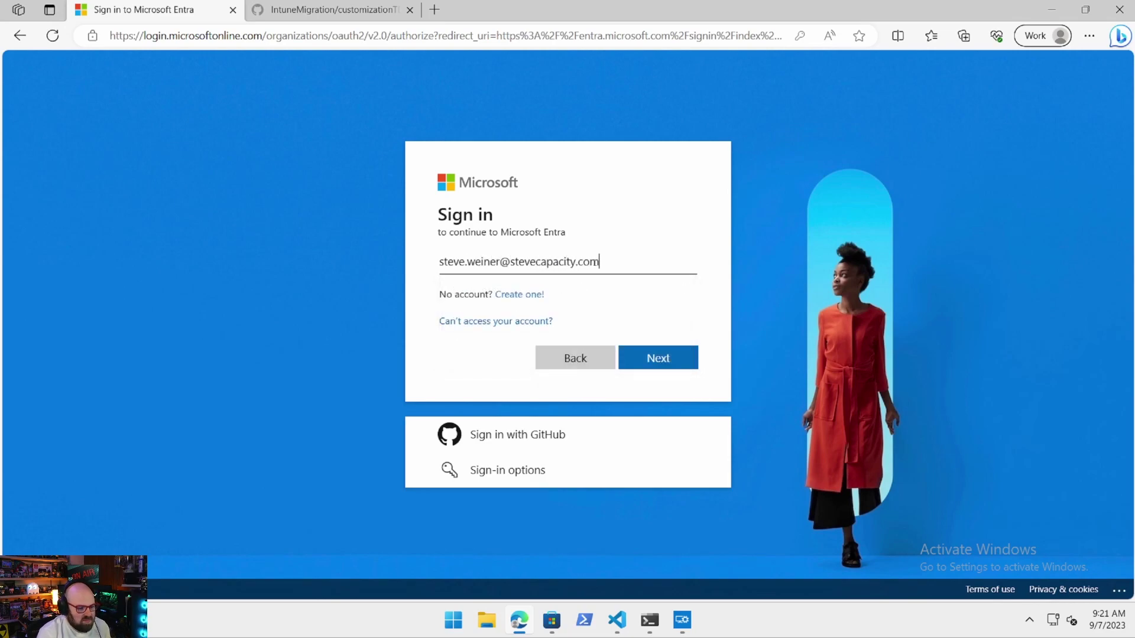
pyautogui.press('Return')
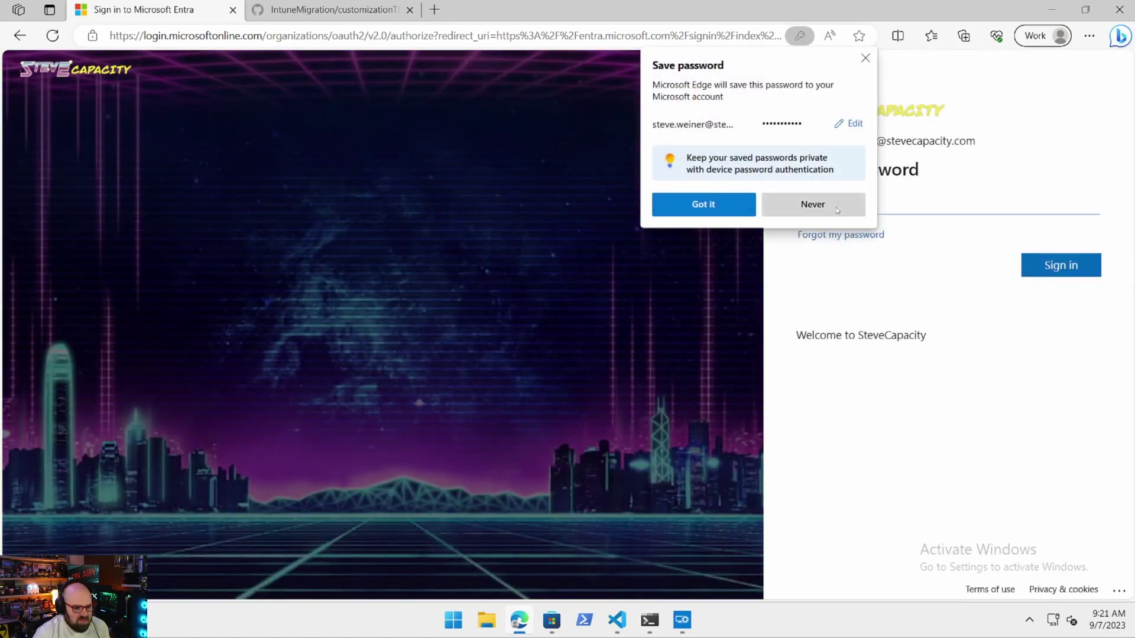
pyautogui.click(823, 204)
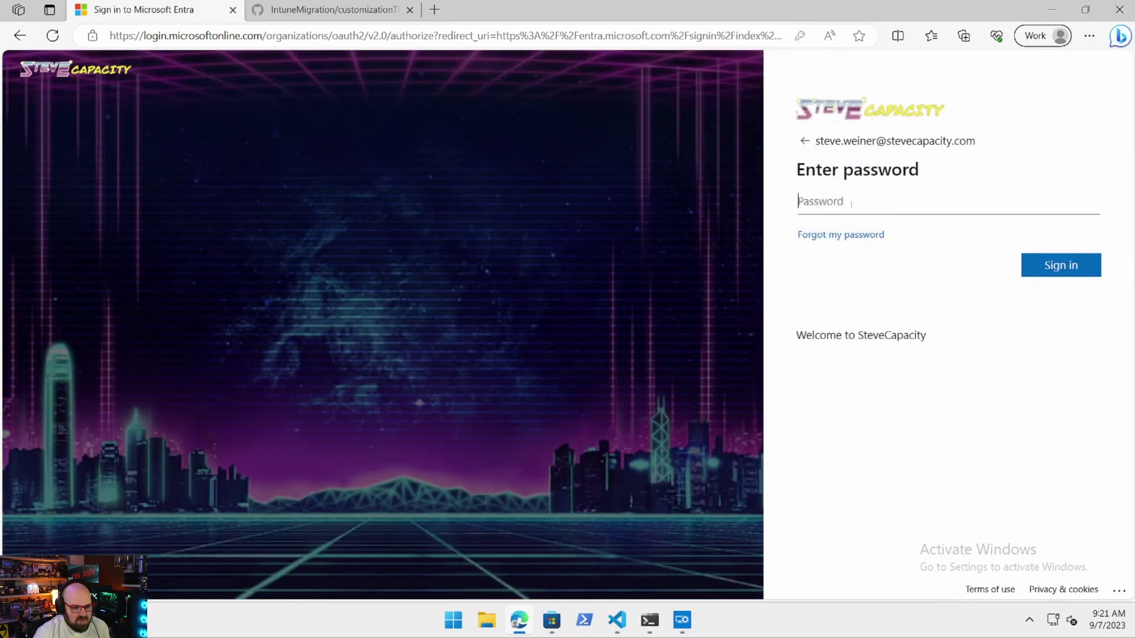
pyautogui.click(839, 204)
pyautogui.write('•••••••••••')
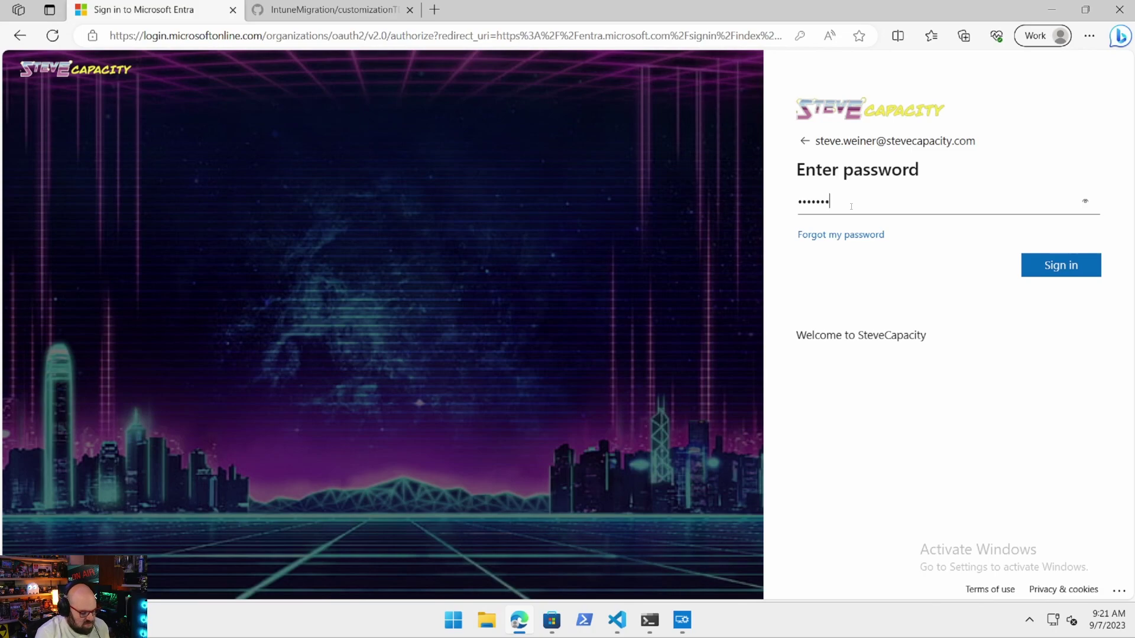
pyautogui.press('Return')
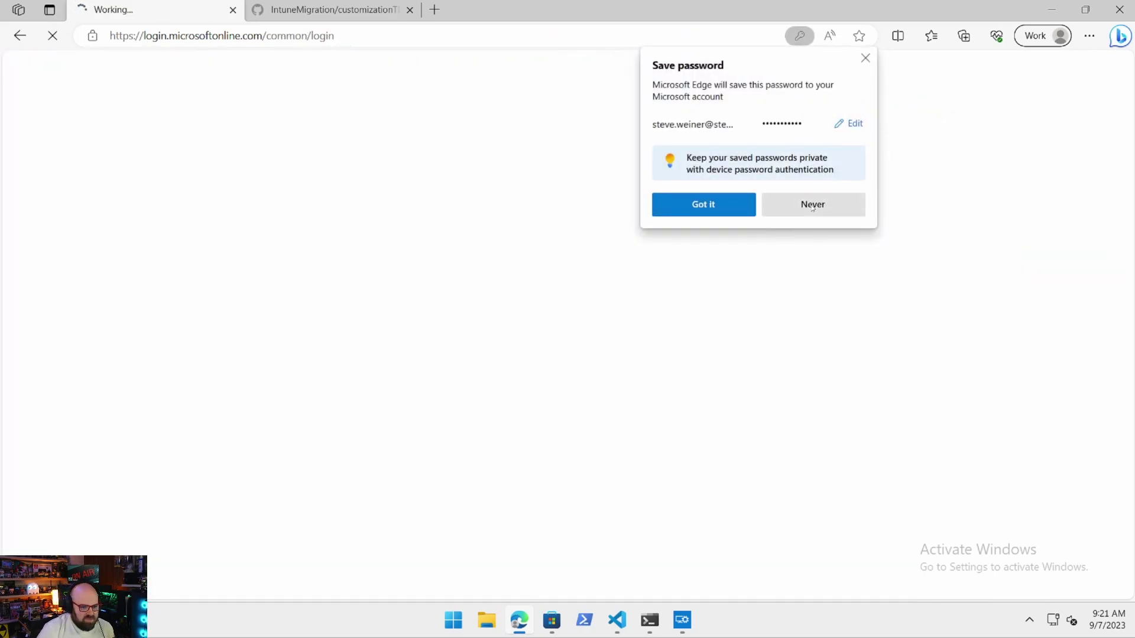
pyautogui.click(811, 205)
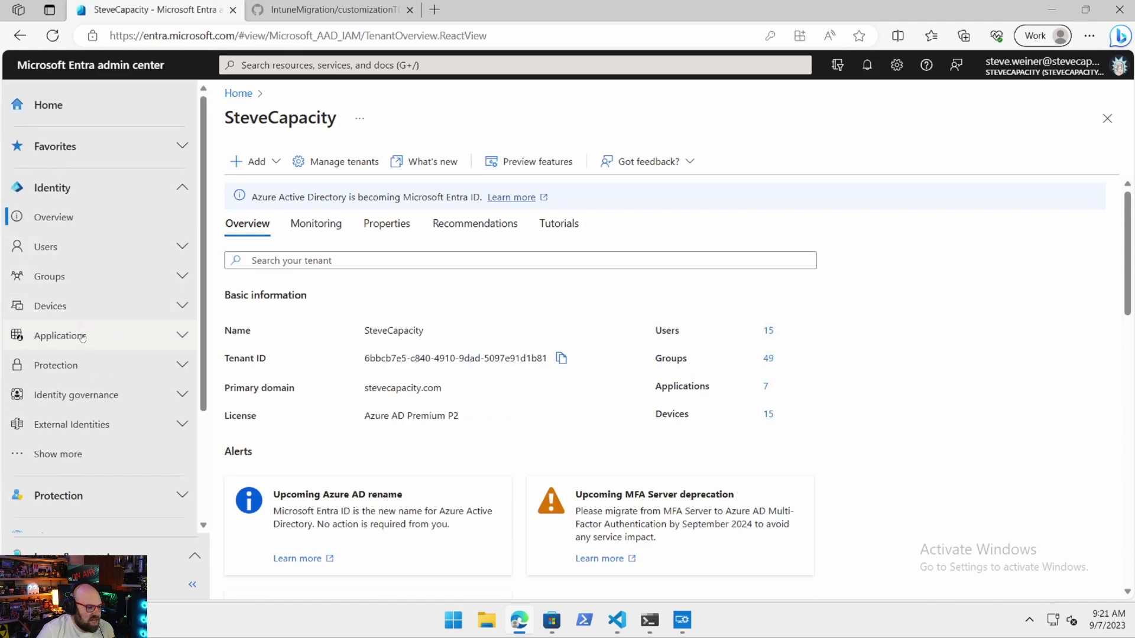
# Review Enterprise applications > Windows Configuration Designer (WCD) > Permissions, then return to Configuration Designer.
pyautogui.click(59, 335)
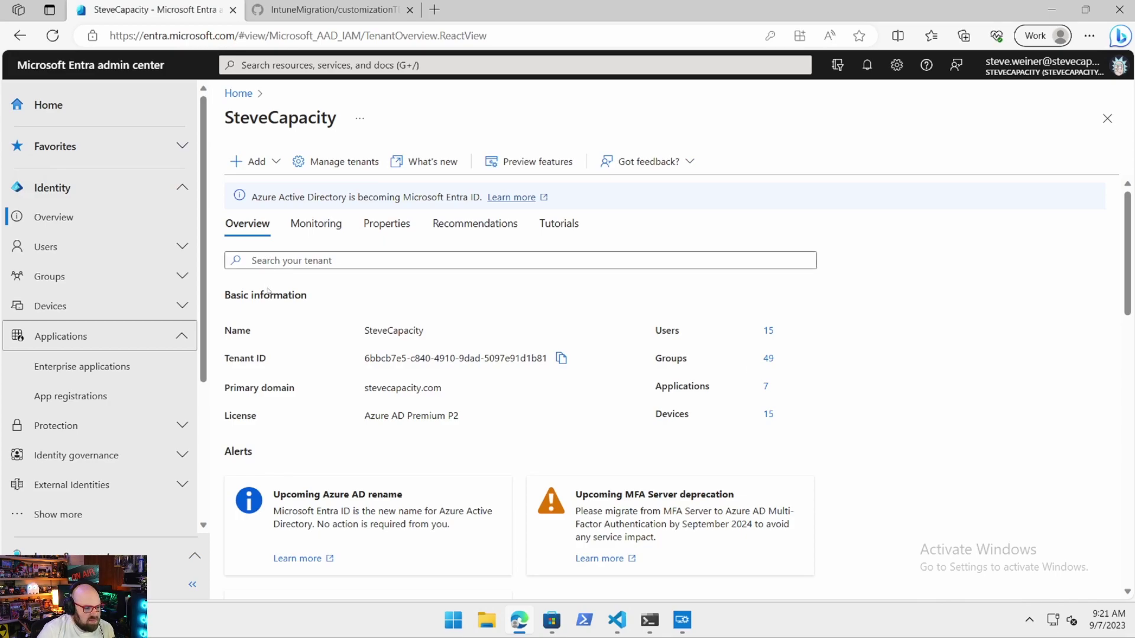
pyautogui.click(121, 361)
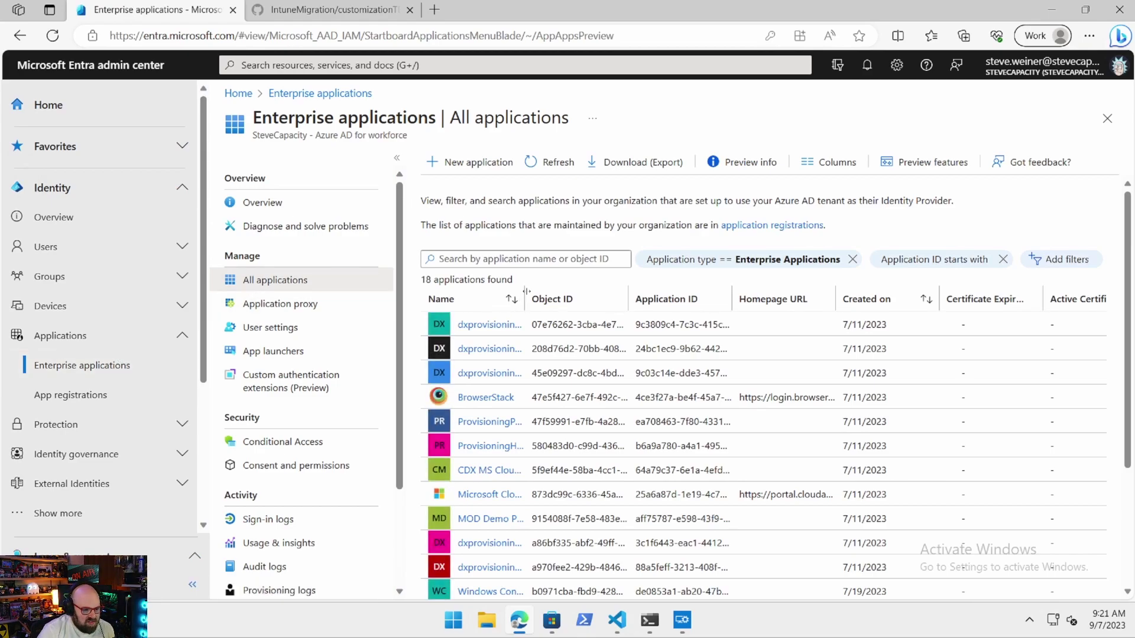
pyautogui.moveTo(526, 290); pyautogui.dragTo(730, 295)
pyautogui.scroll(-3, 606, 487)
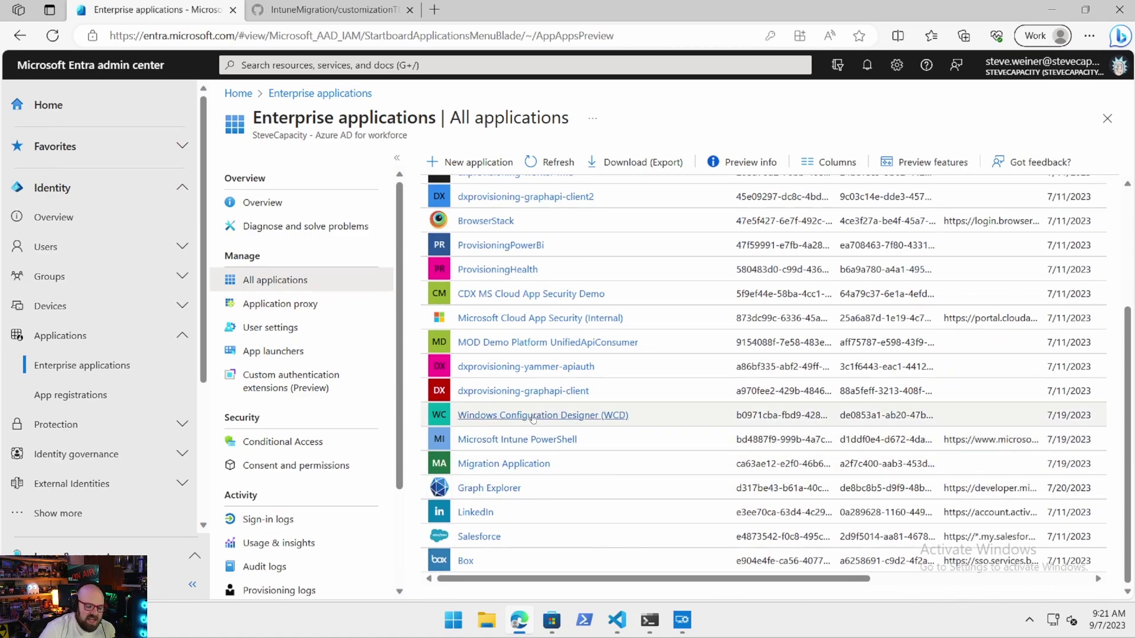
pyautogui.click(487, 420)
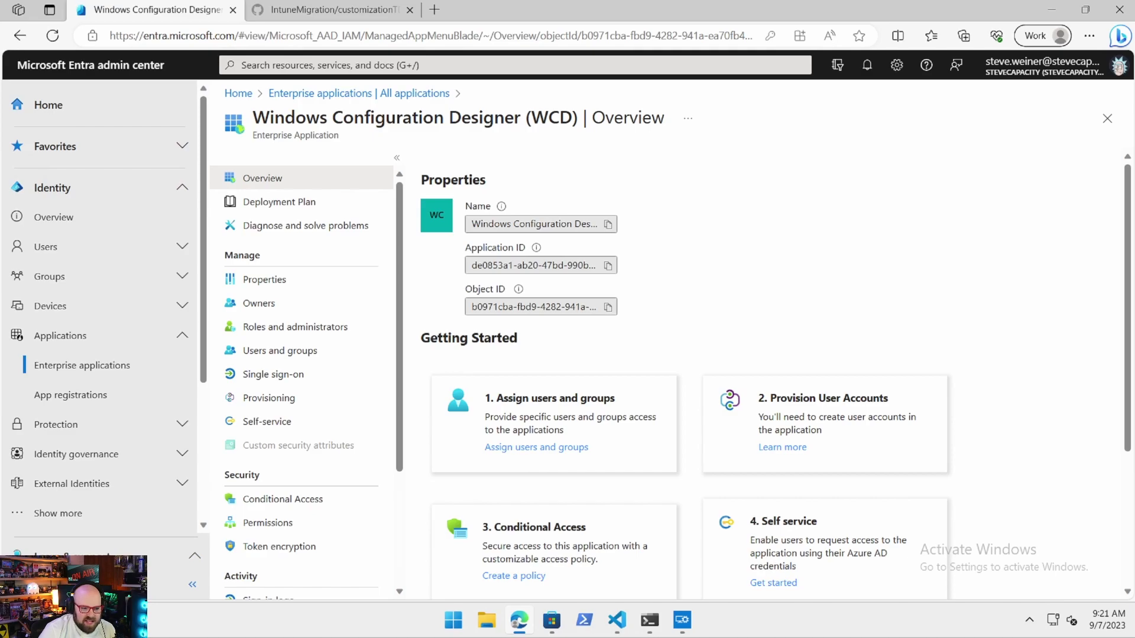
pyautogui.scroll(-1, 299, 401)
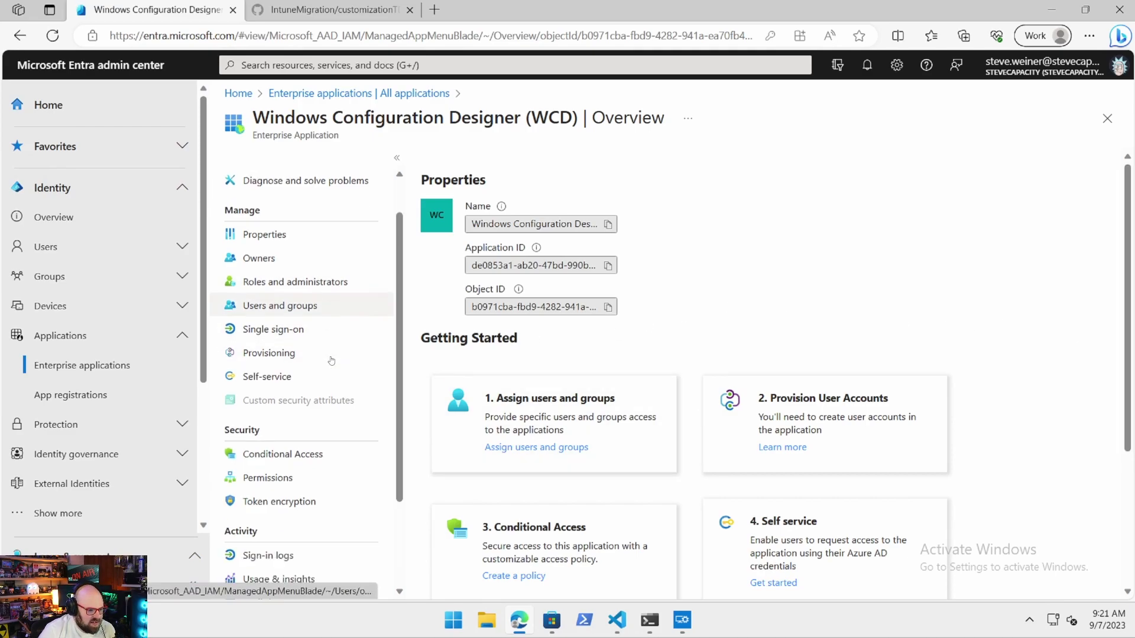
pyautogui.click(335, 456)
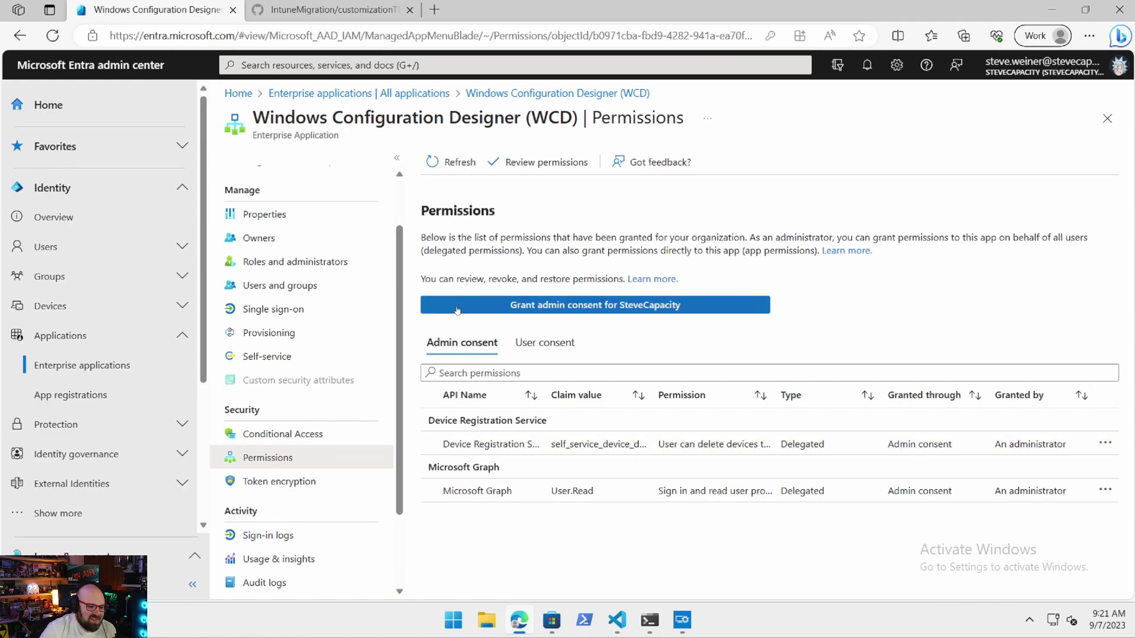
pyautogui.click(682, 620)
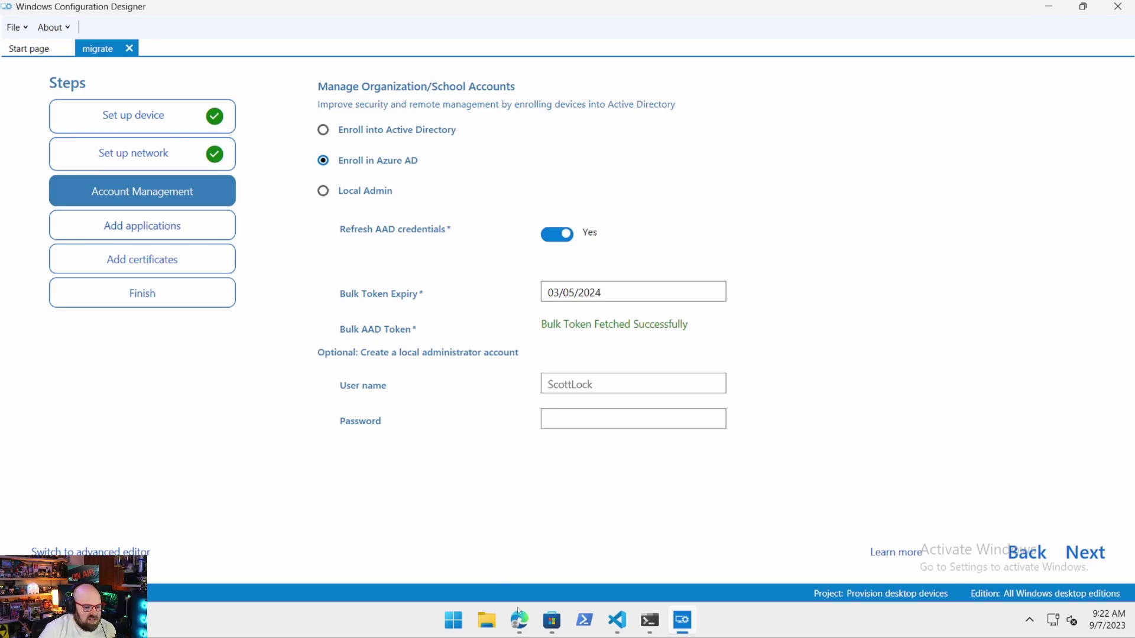
# Set the local admin user name to migrationadmin and enter its password.
pyautogui.click(522, 623)
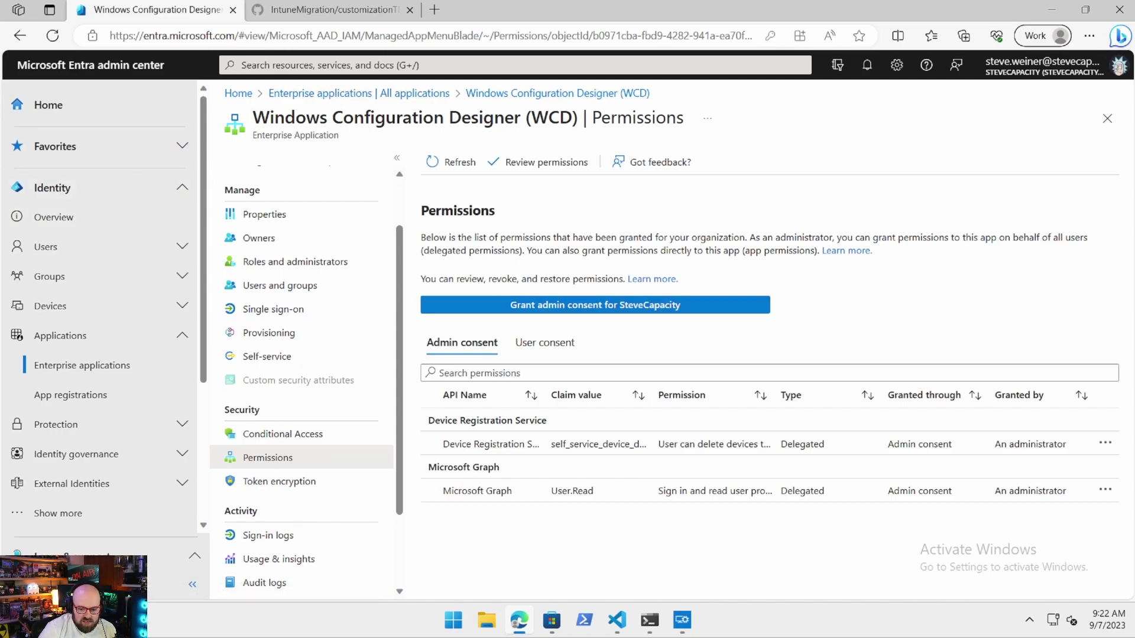
pyautogui.click(681, 628)
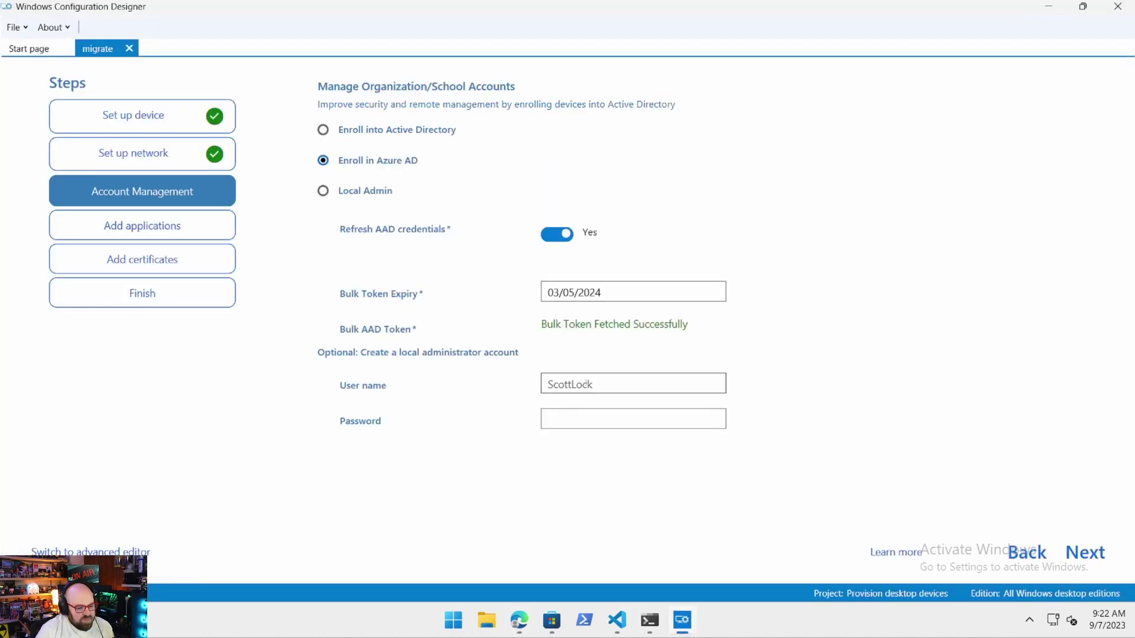
pyautogui.doubleClick(584, 384)
pyautogui.press('BackSpace')
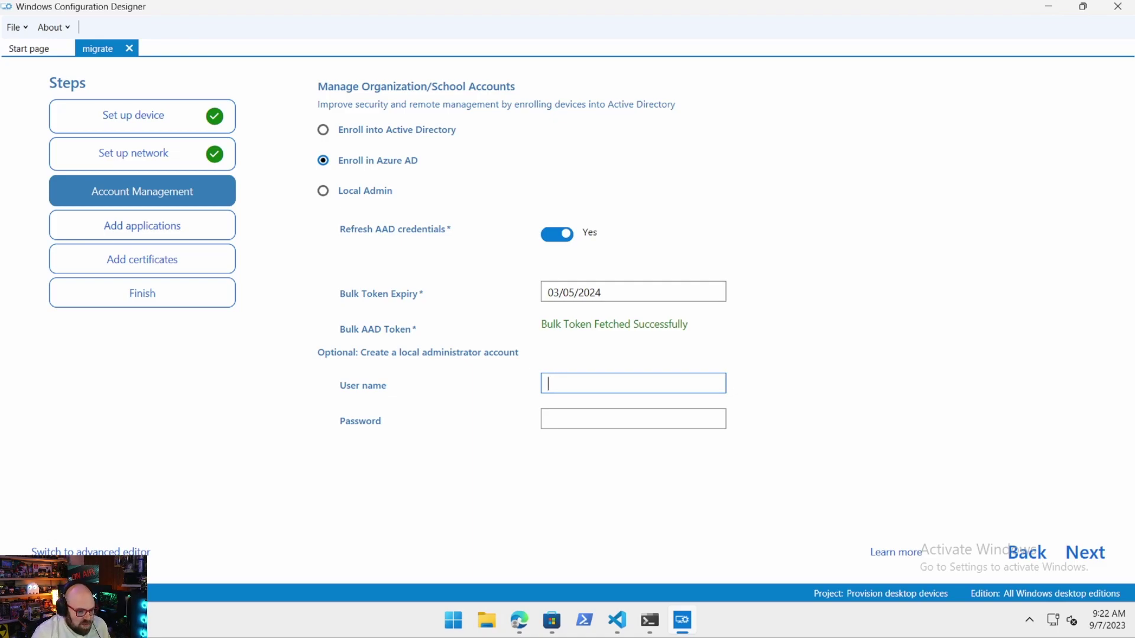
pyautogui.write('mi')
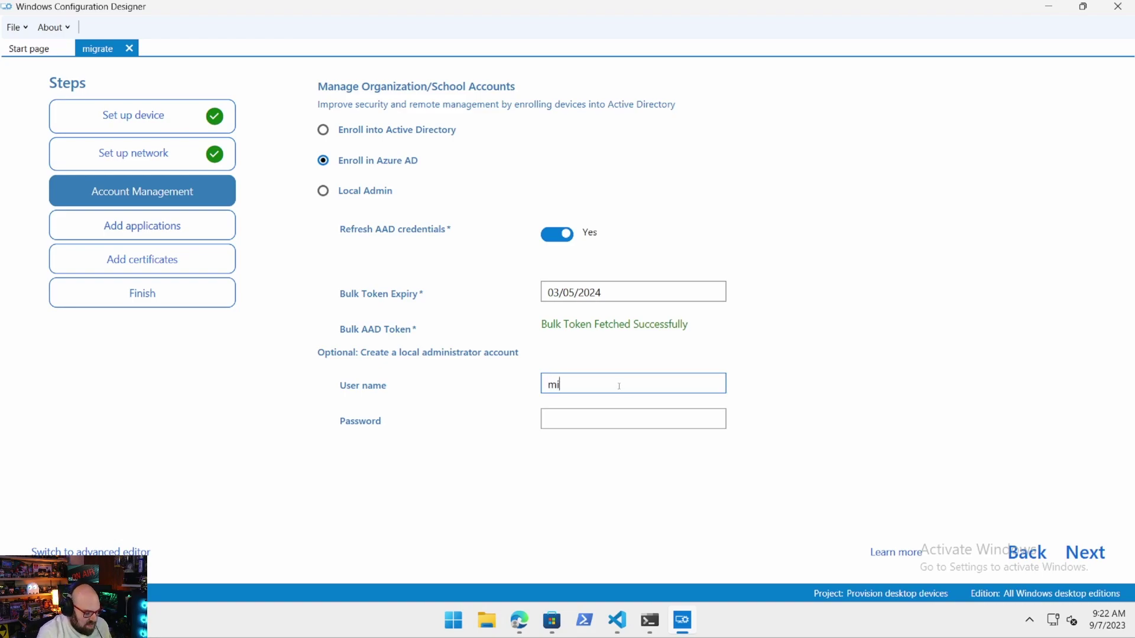
pyautogui.write('grationadmin')
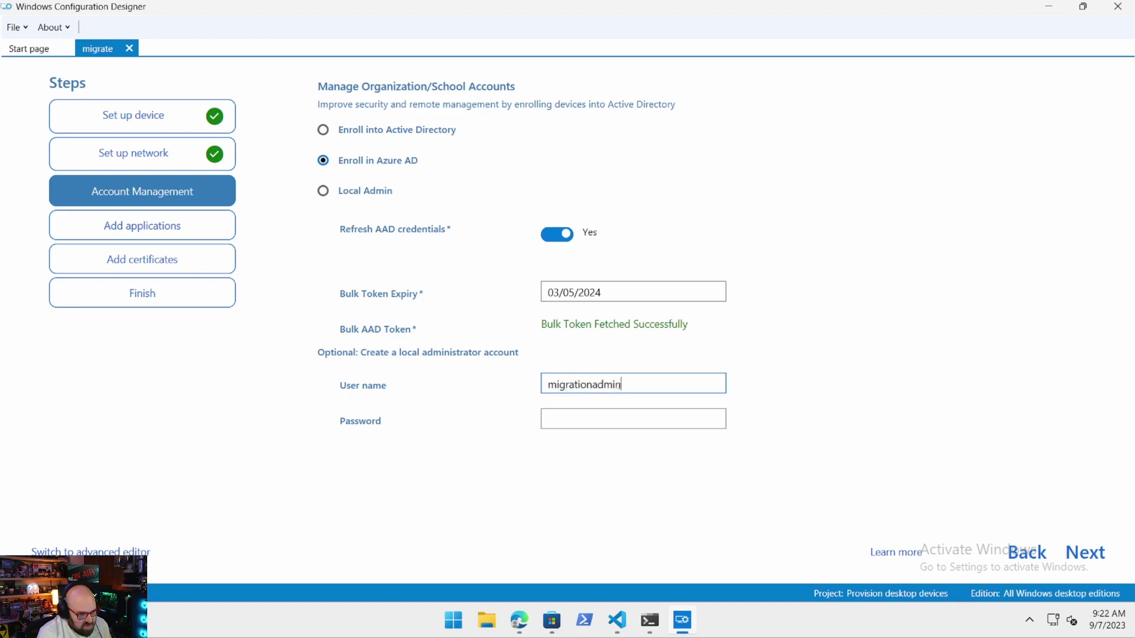
pyautogui.press('Tab')
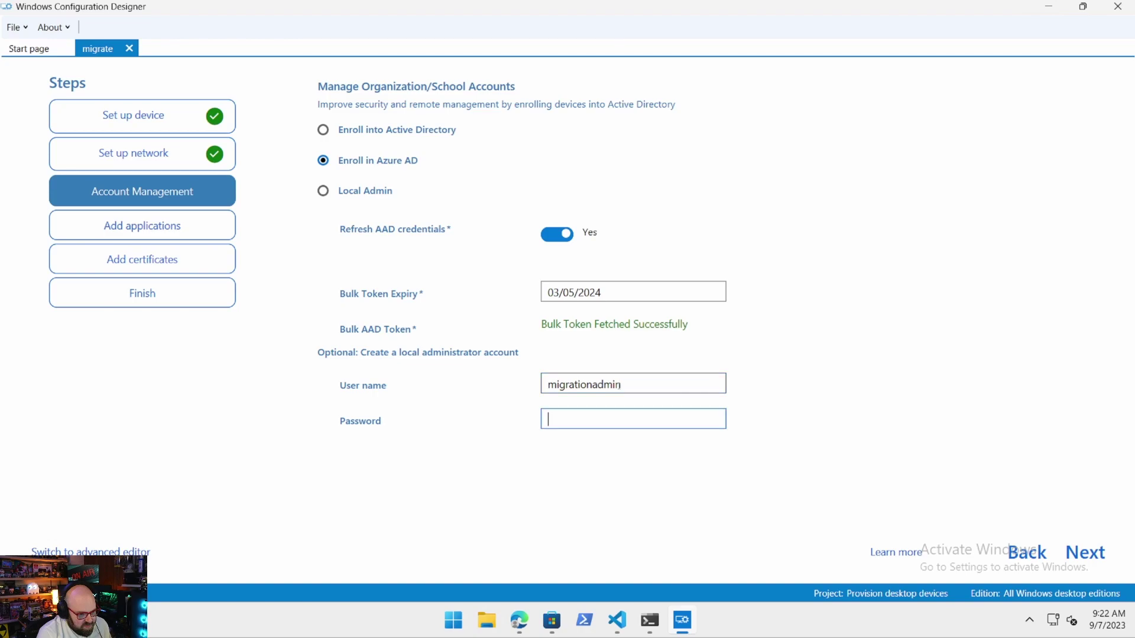
pyautogui.write('P@ssw0rd')
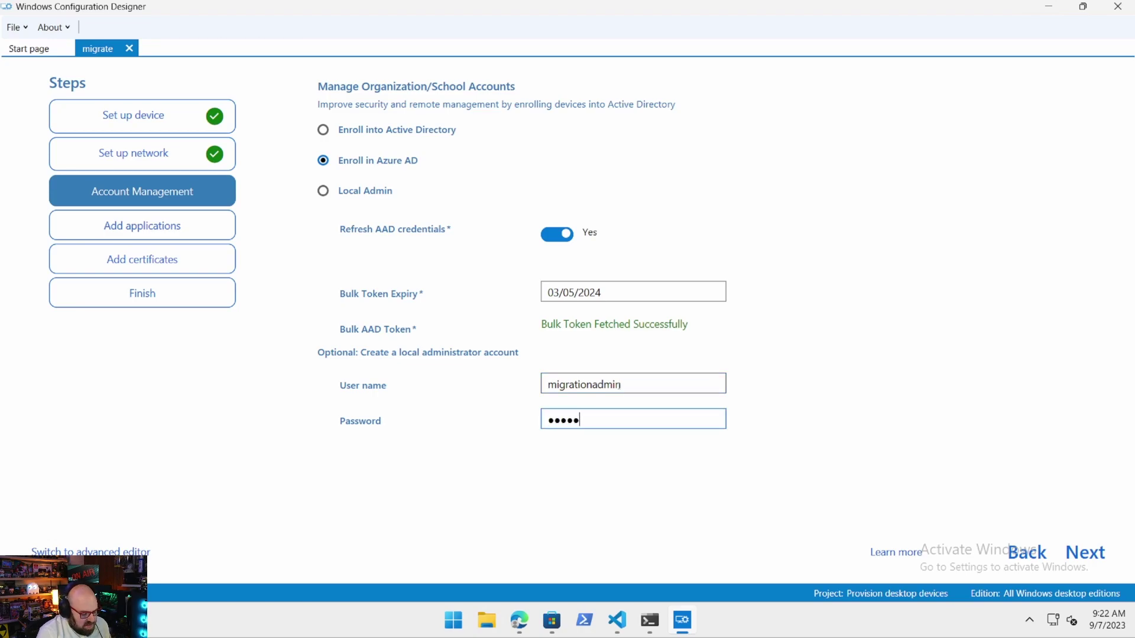
pyautogui.write('12345')
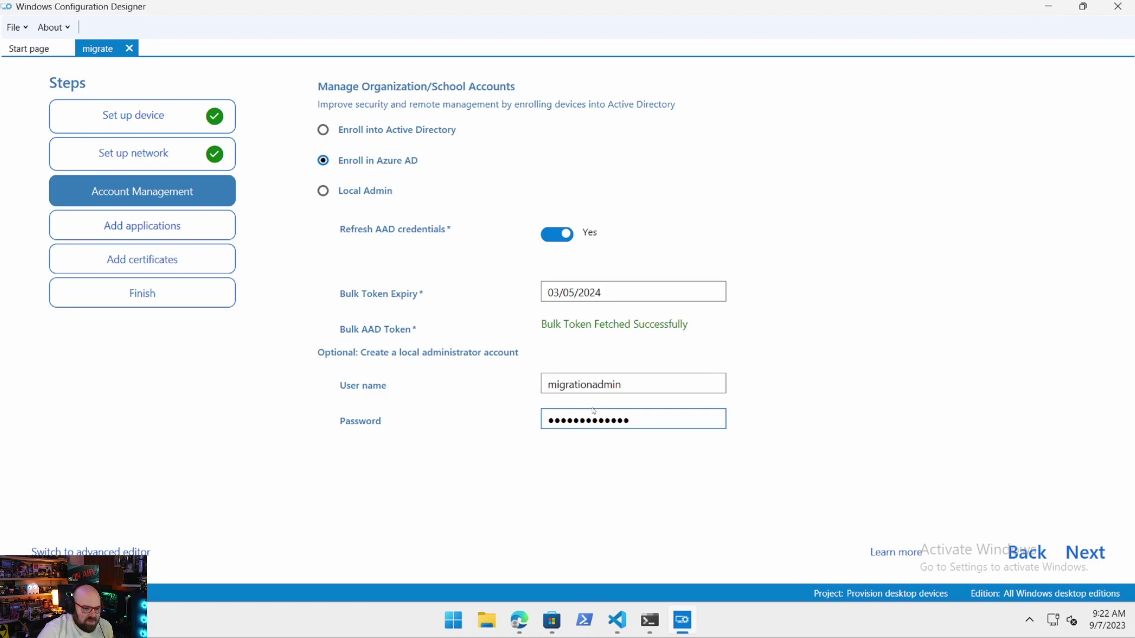
# Skip applications and certificates, create migrate.ppkg, and open its output folder.
pyautogui.click(1085, 557)
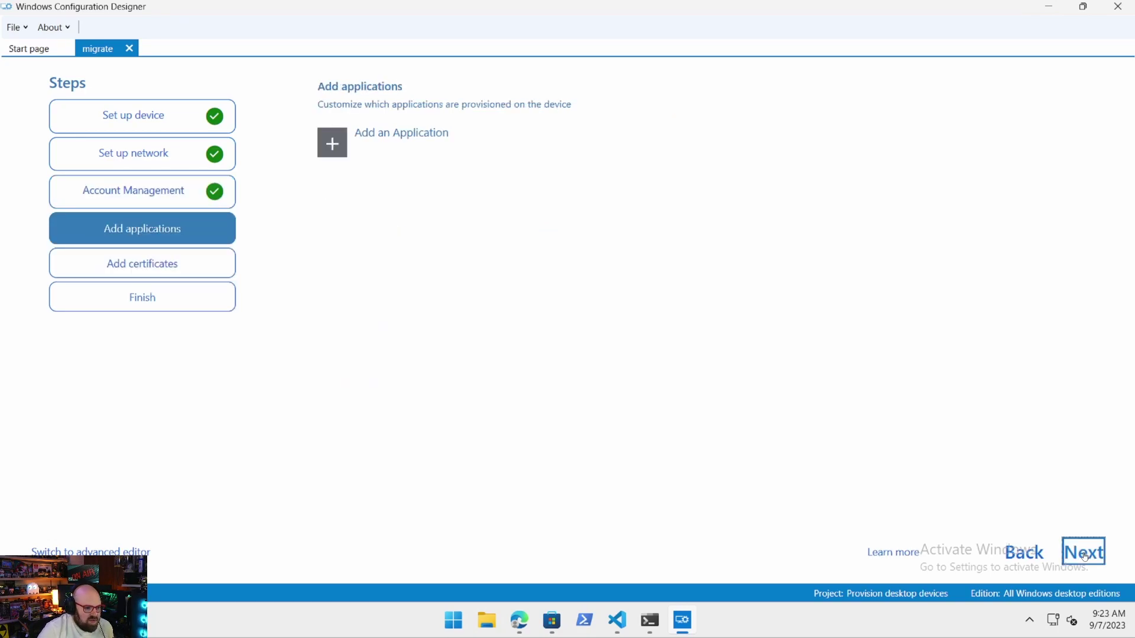
pyautogui.click(1085, 557)
pyautogui.click(1085, 556)
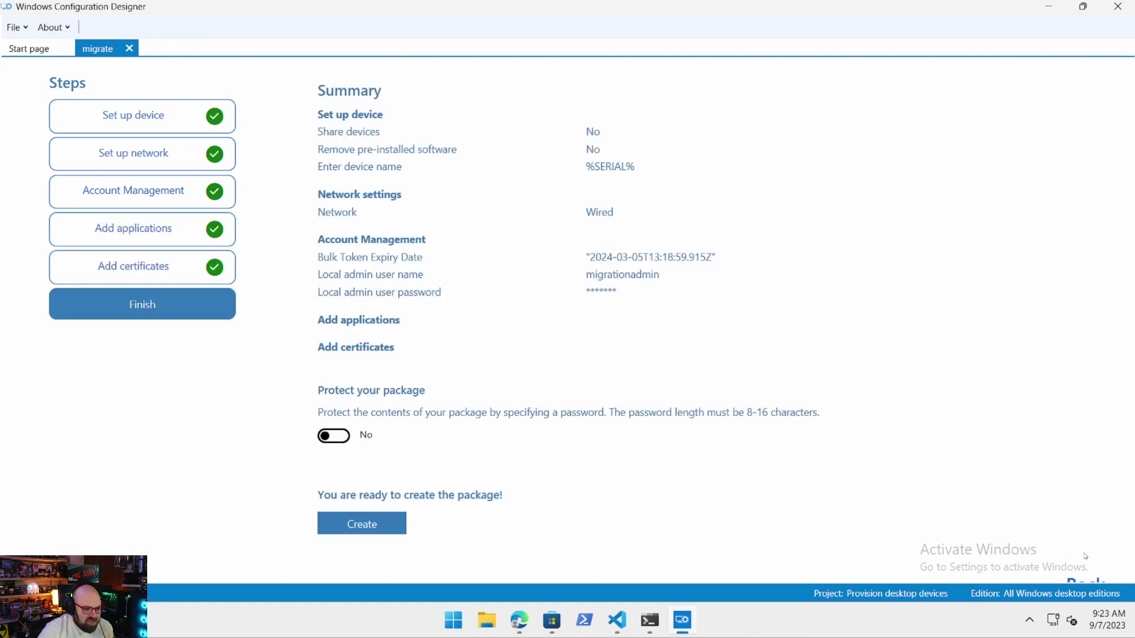
pyautogui.click(382, 531)
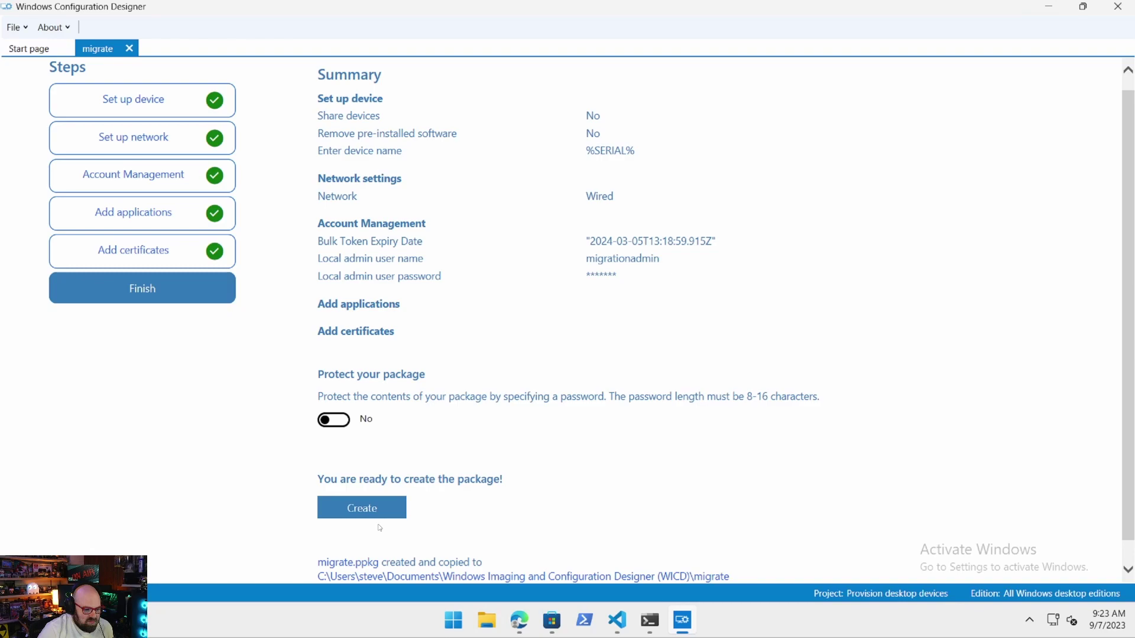
pyautogui.click(399, 577)
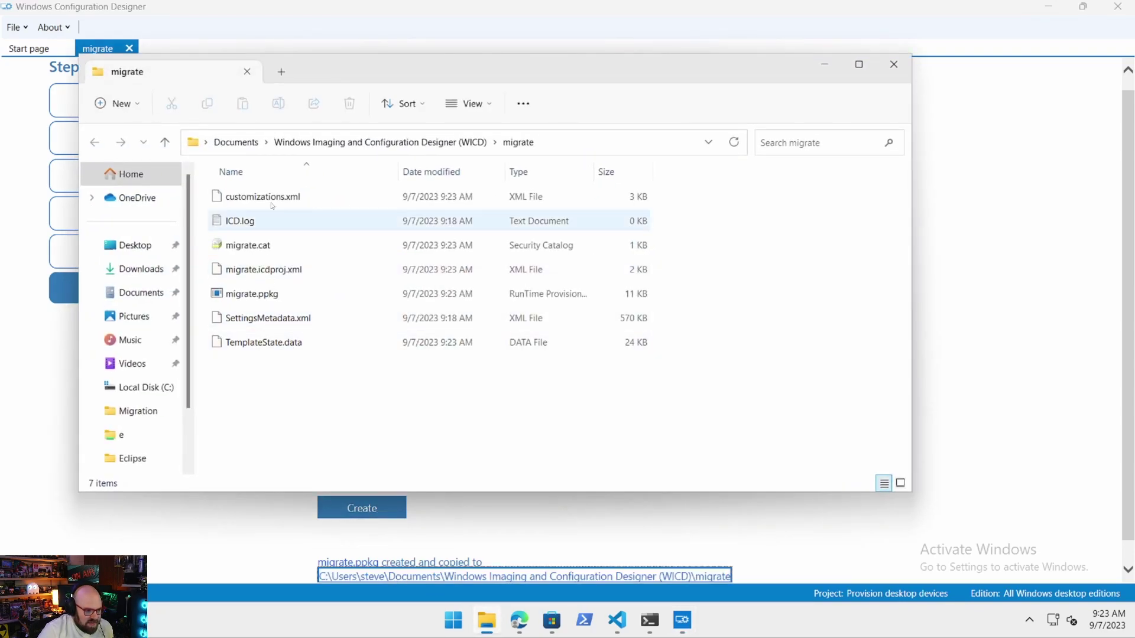
# Select migrate.ppkg in the migrate folder, then bring the Edge browser forward.
pyautogui.click(263, 292)
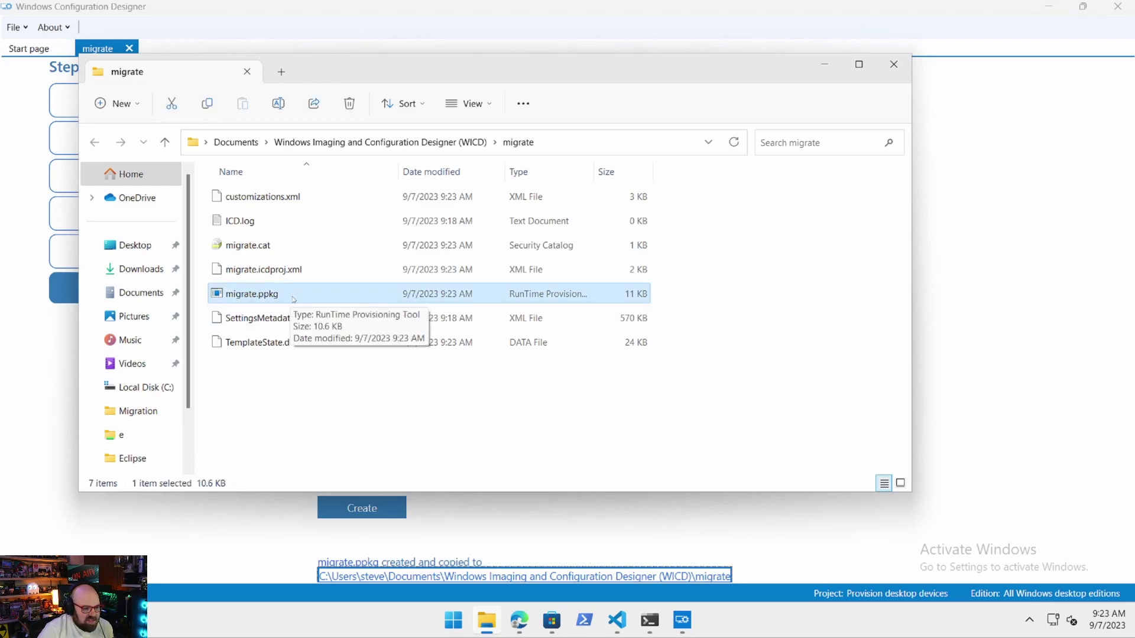
pyautogui.click(376, 430)
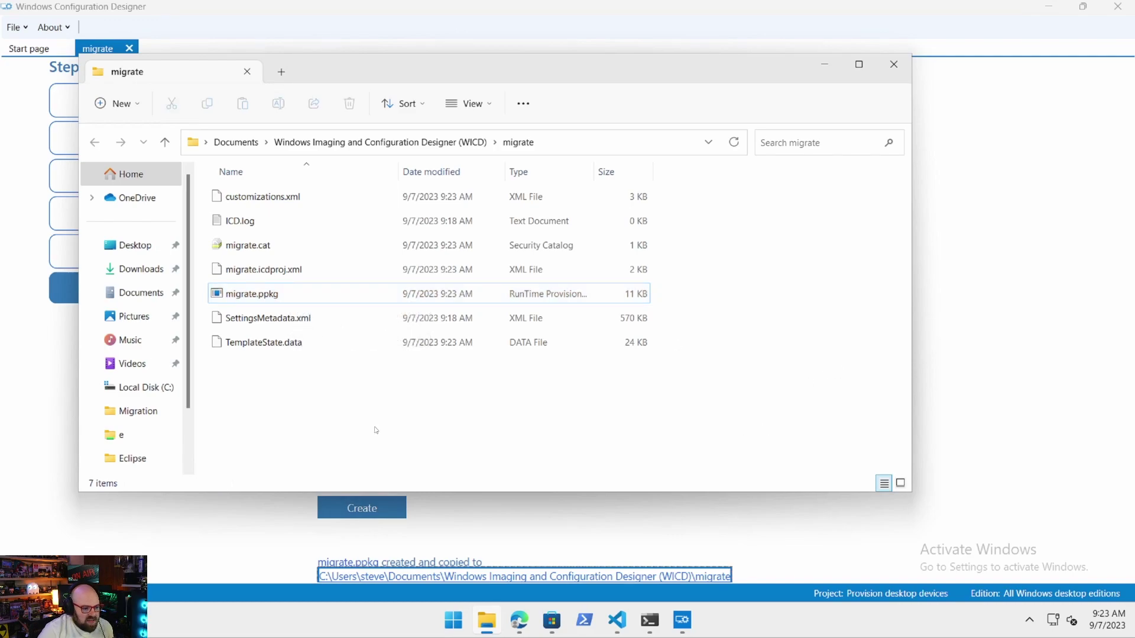
pyautogui.click(421, 297)
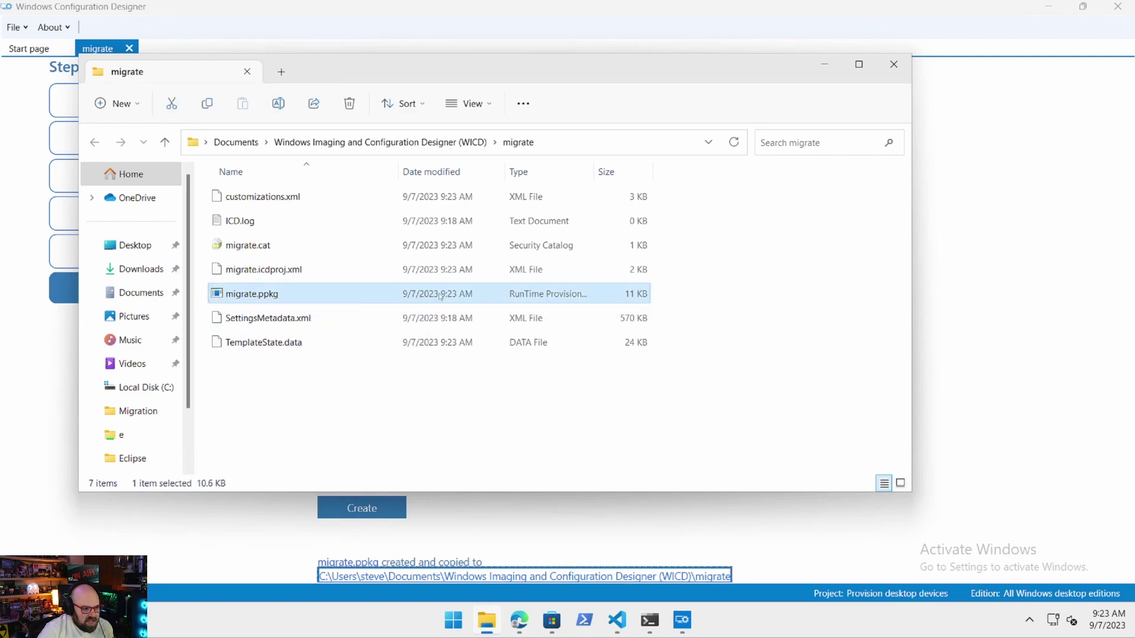
pyautogui.click(519, 620)
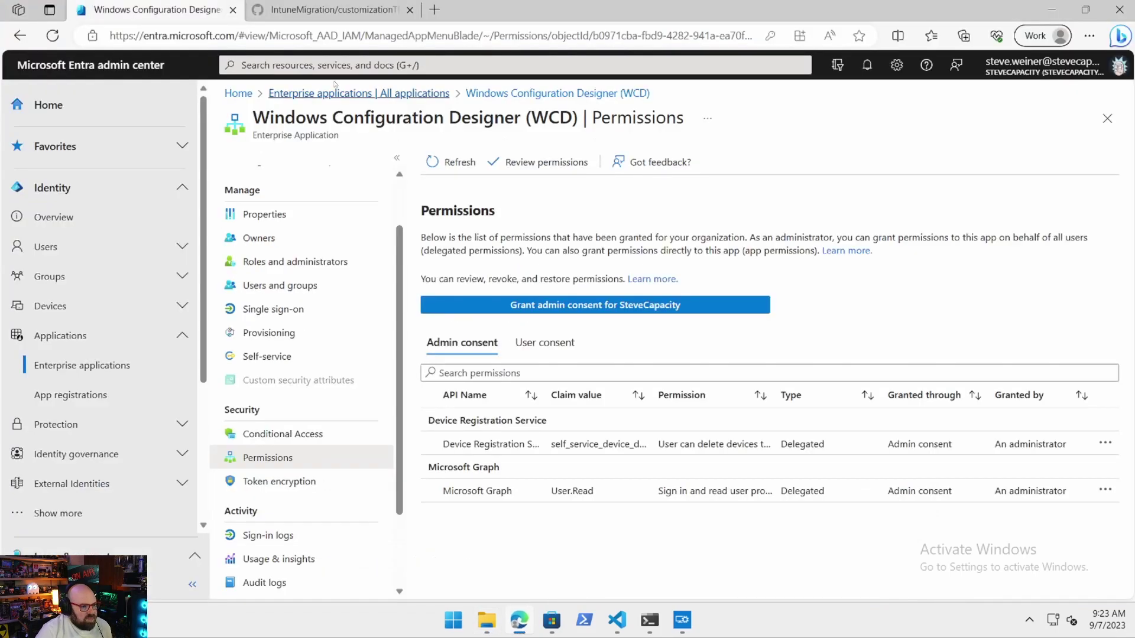
# Open StartMigrate.ps1 on GitHub, scroll to Install-ProvisioningPackage, then go back to the Entra tab.
pyautogui.click(335, 8)
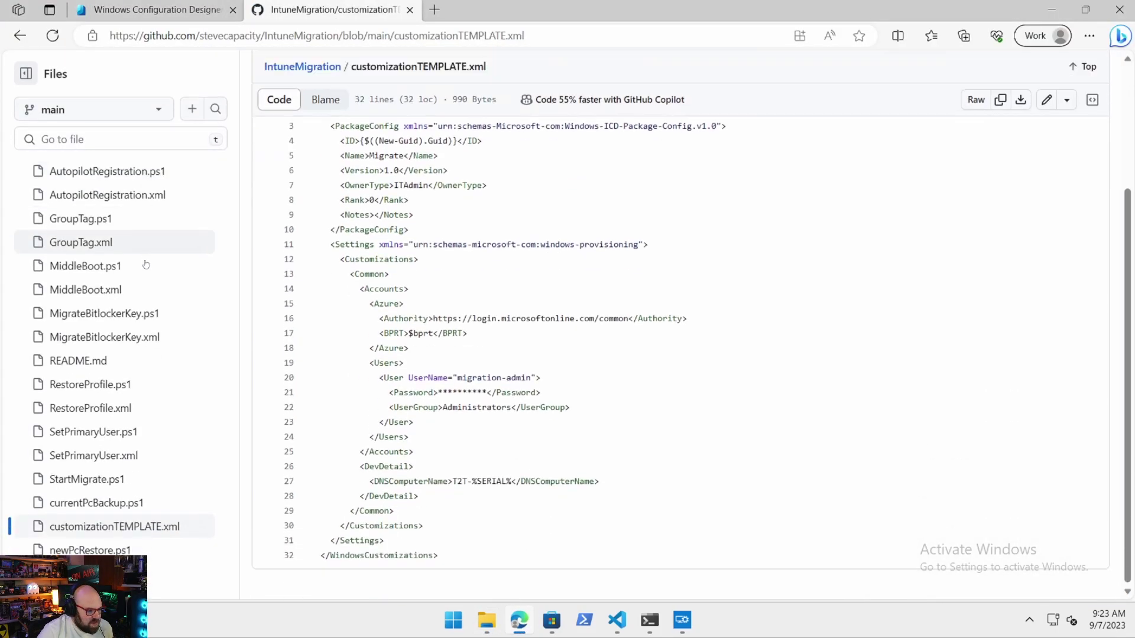
pyautogui.click(113, 480)
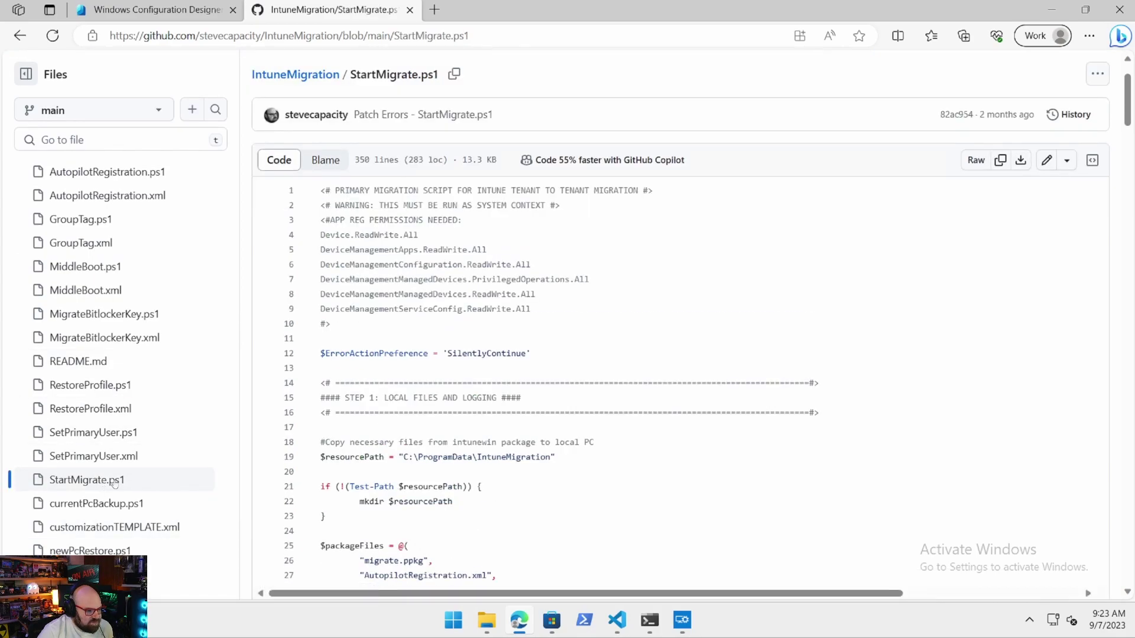
pyautogui.scroll(-5, 494, 422)
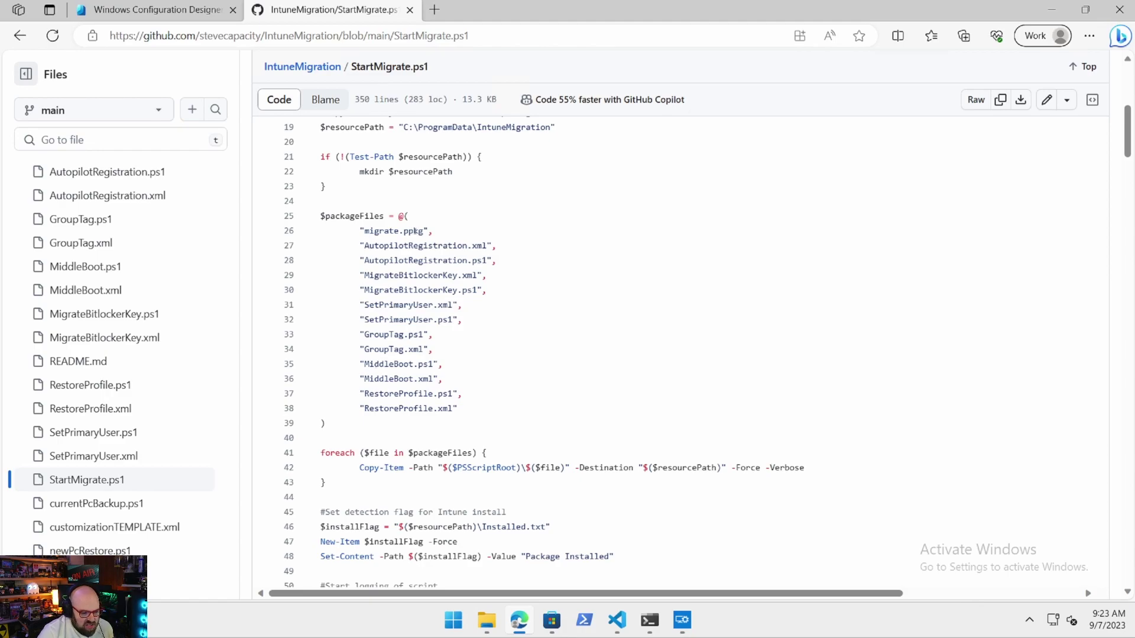
pyautogui.scroll(-20, 445, 362)
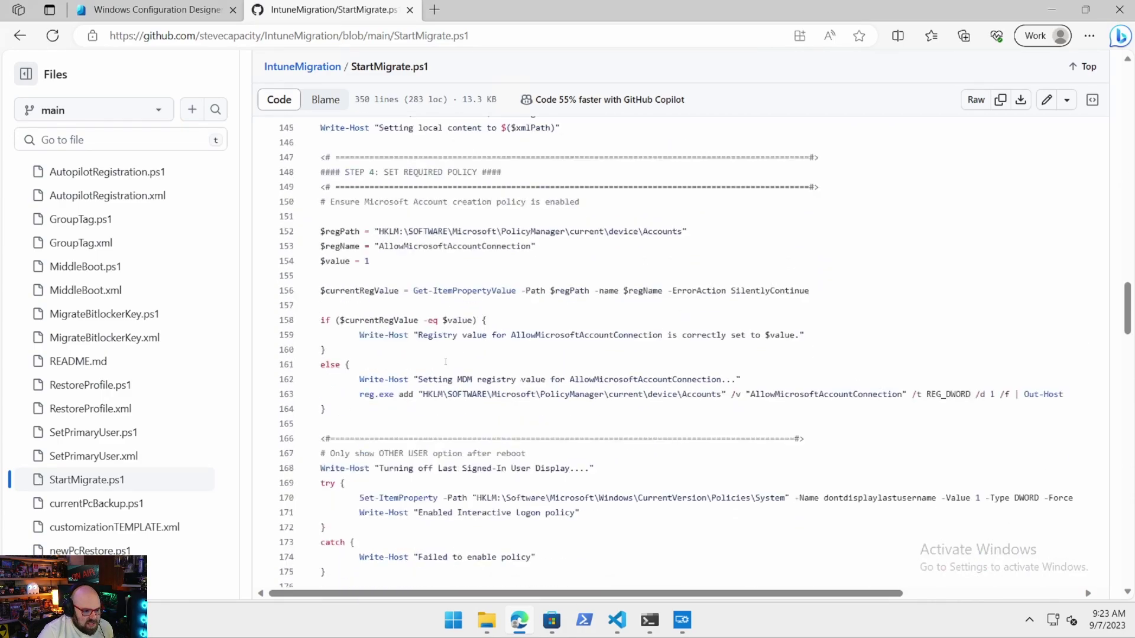
pyautogui.scroll(-20, 445, 361)
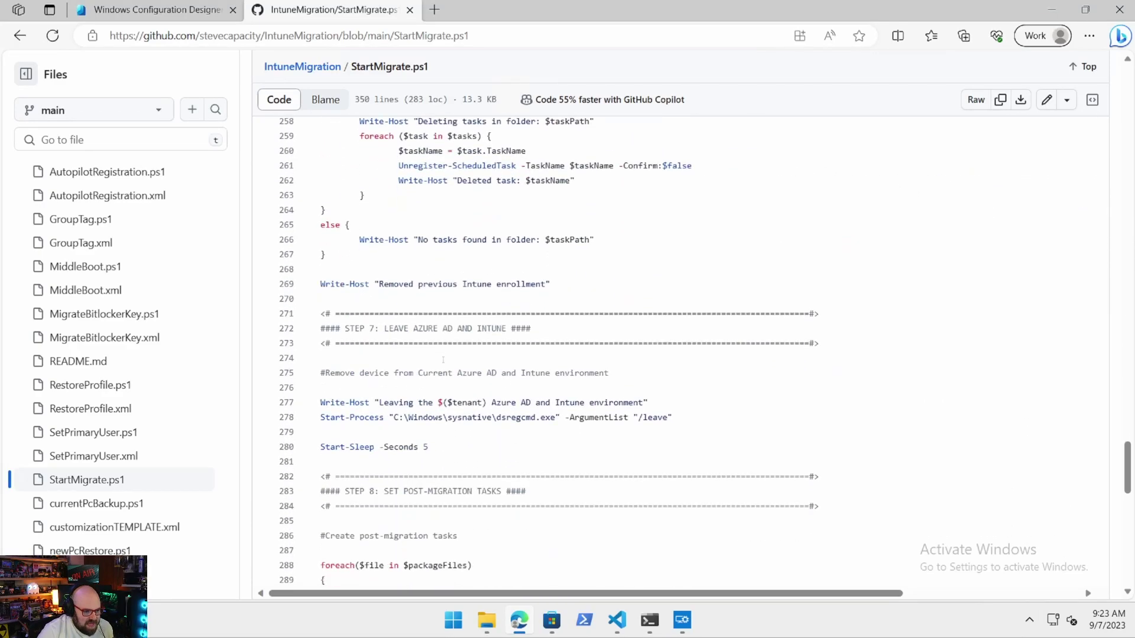
pyautogui.scroll(-8, 443, 360)
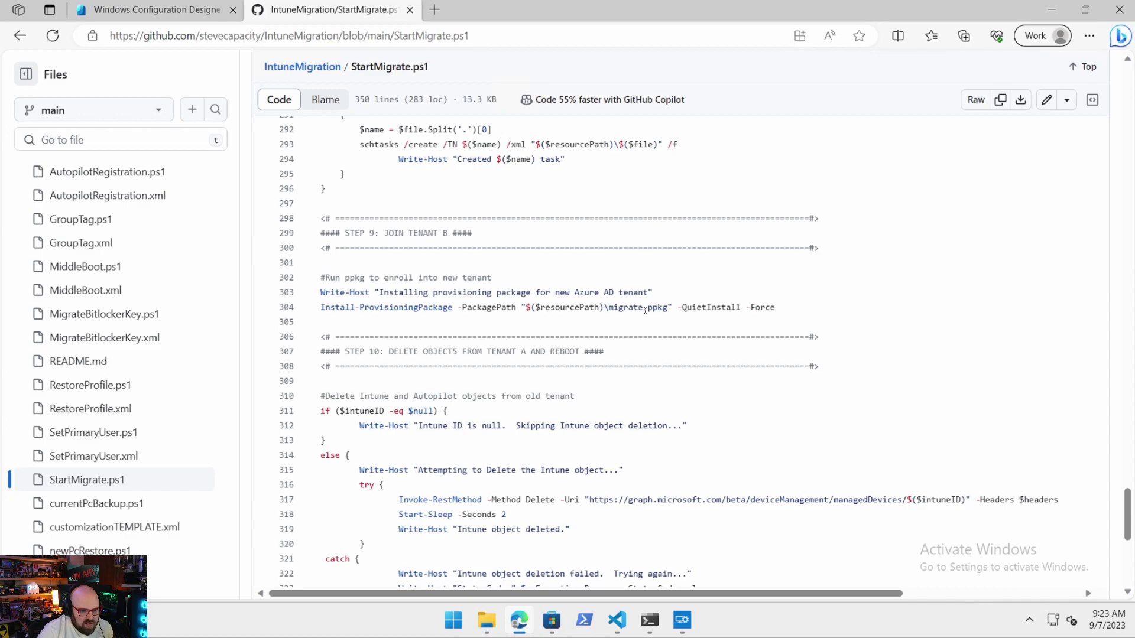
pyautogui.click(148, 10)
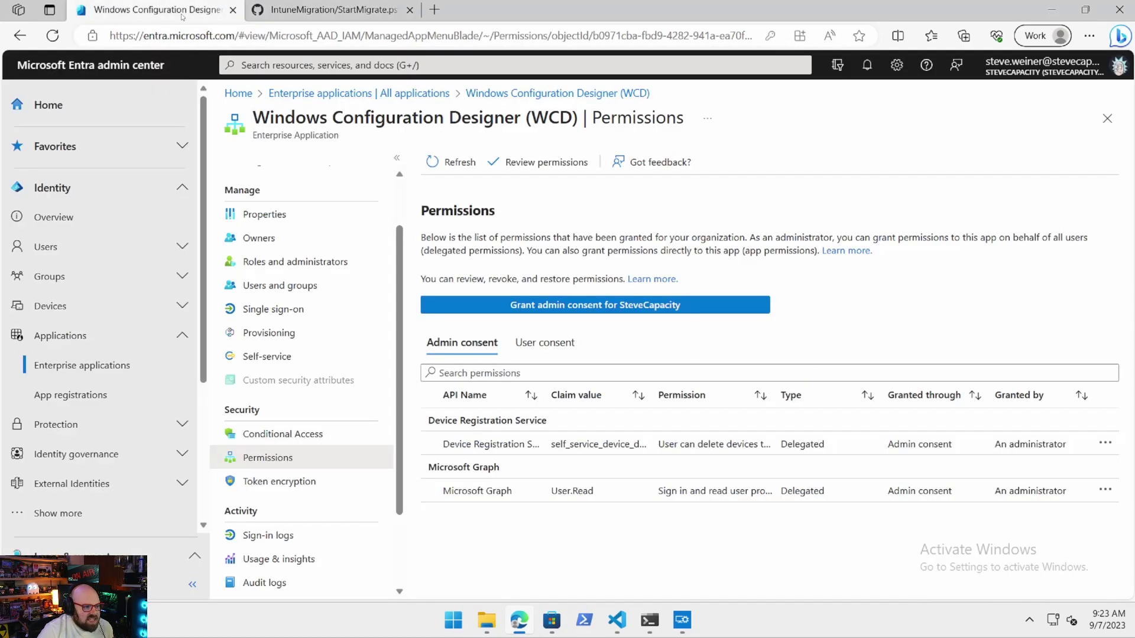
# Open customizations.xml from the migrate output folder with Visual Studio Code.
pyautogui.click(689, 617)
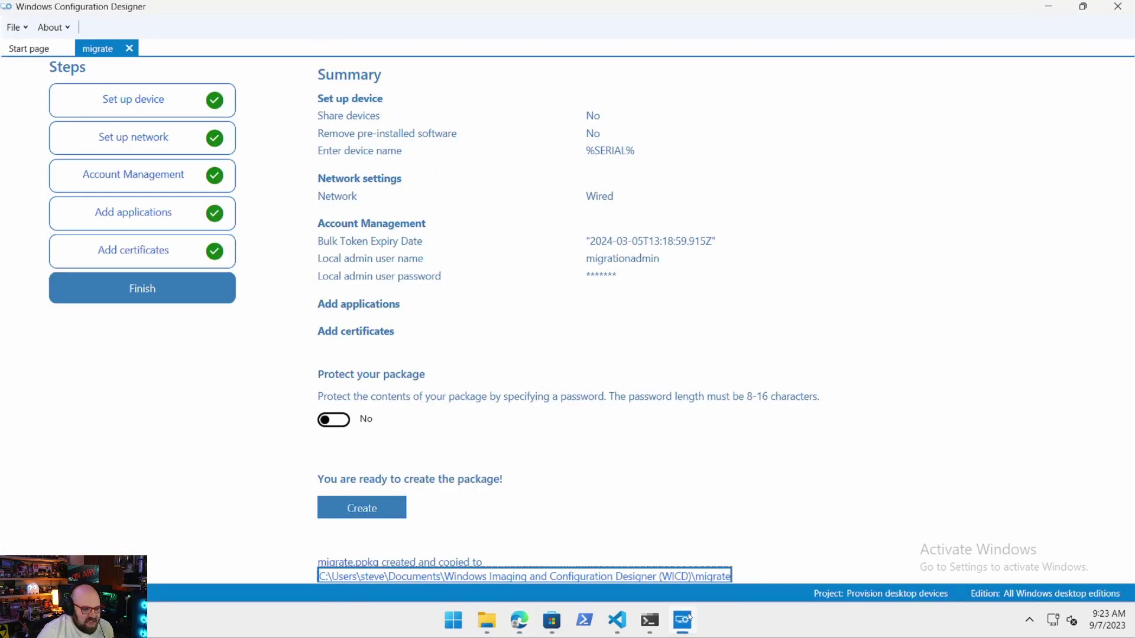
pyautogui.click(487, 619)
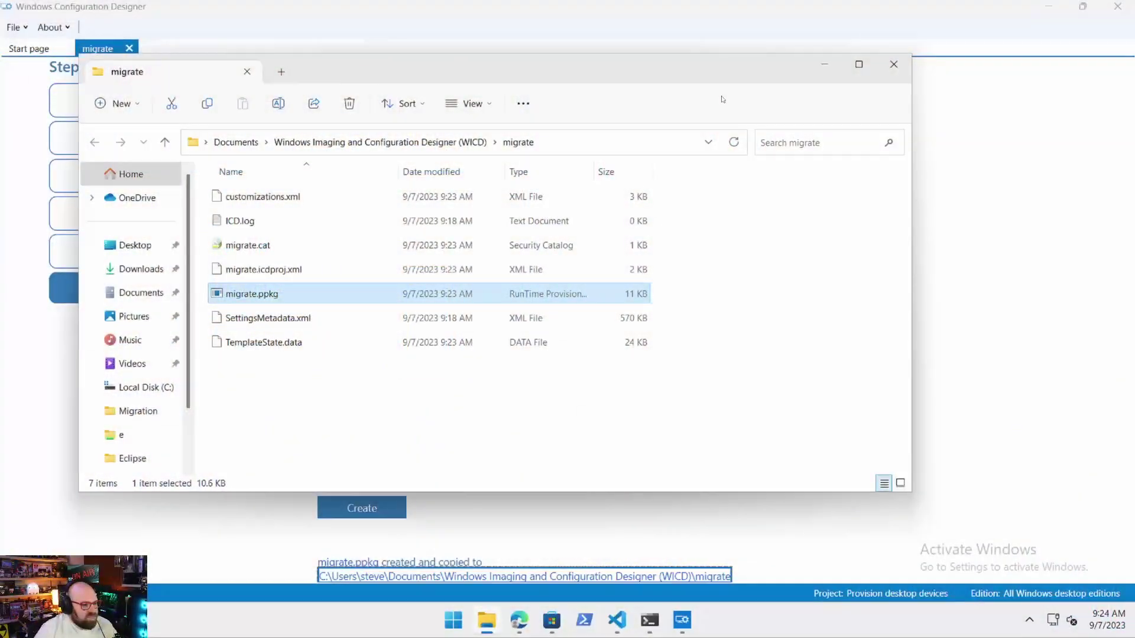
pyautogui.moveTo(383, 59); pyautogui.dragTo(403, 70)
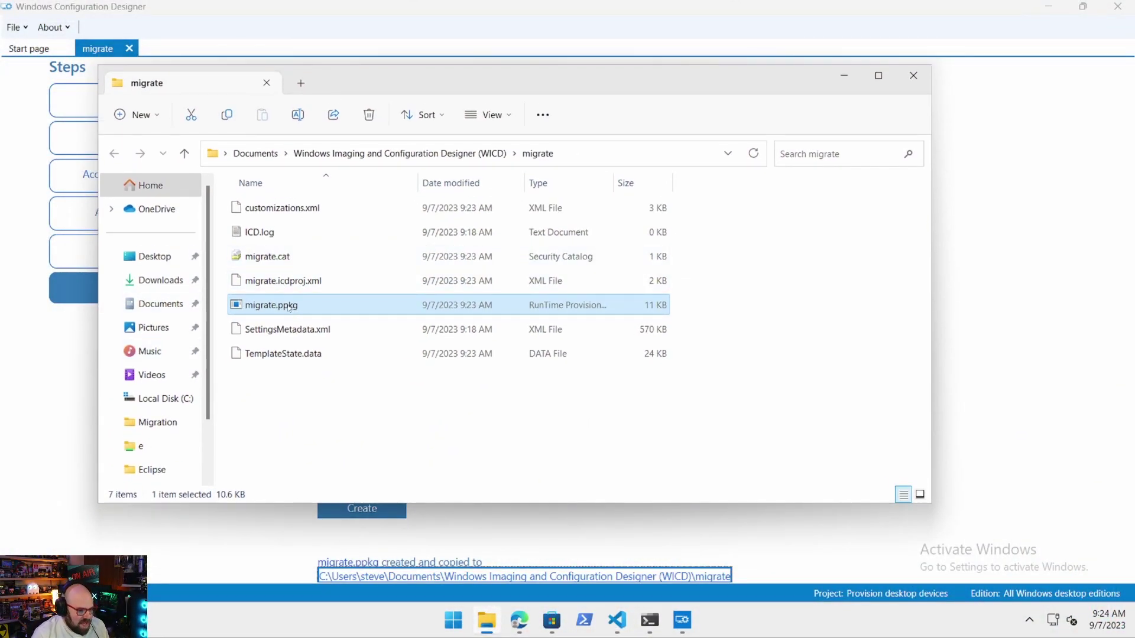
pyautogui.click(269, 213)
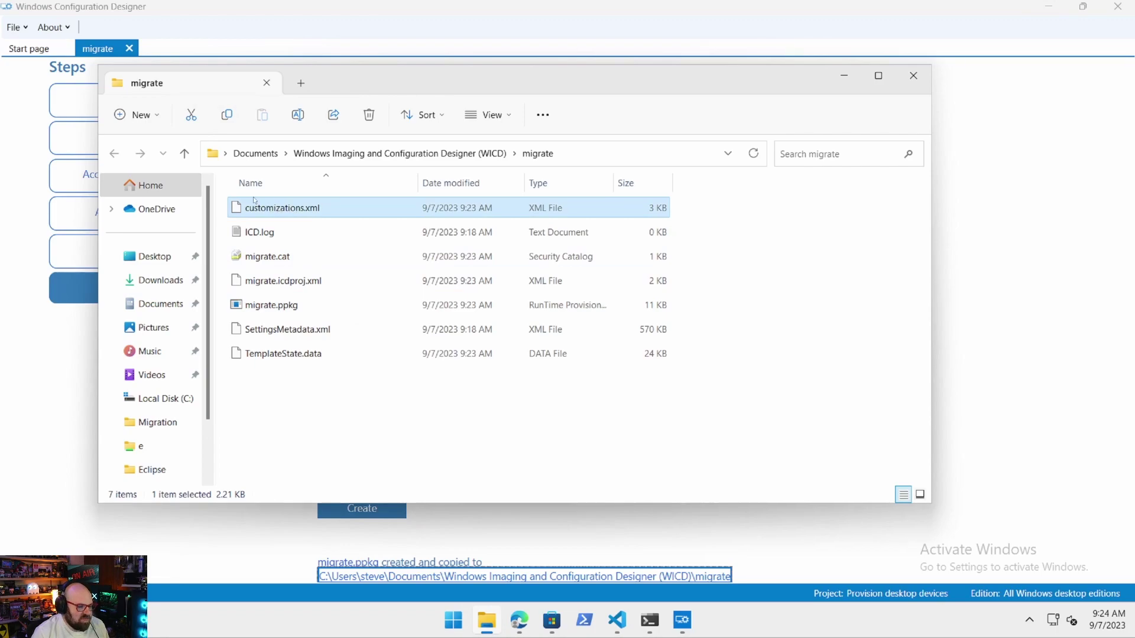
pyautogui.rightClick(278, 208)
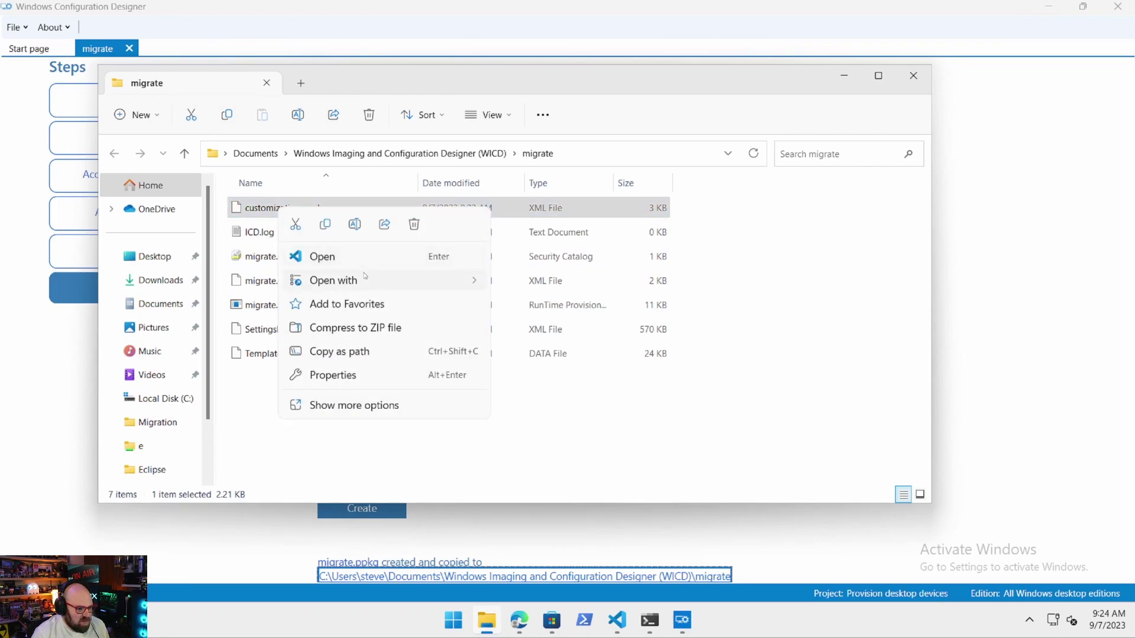
pyautogui.moveTo(365, 276)
pyautogui.click(546, 304)
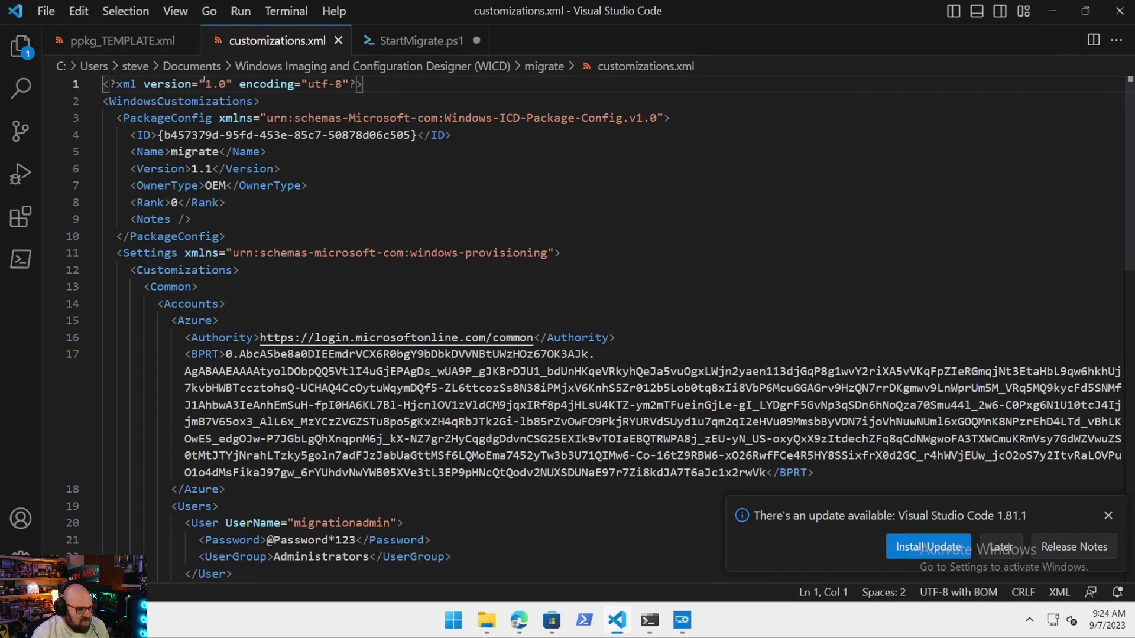
# Review the bulk token and the local admin account in the Administrators group in customizations.xml.
pyautogui.scroll(-4, 204, 168)
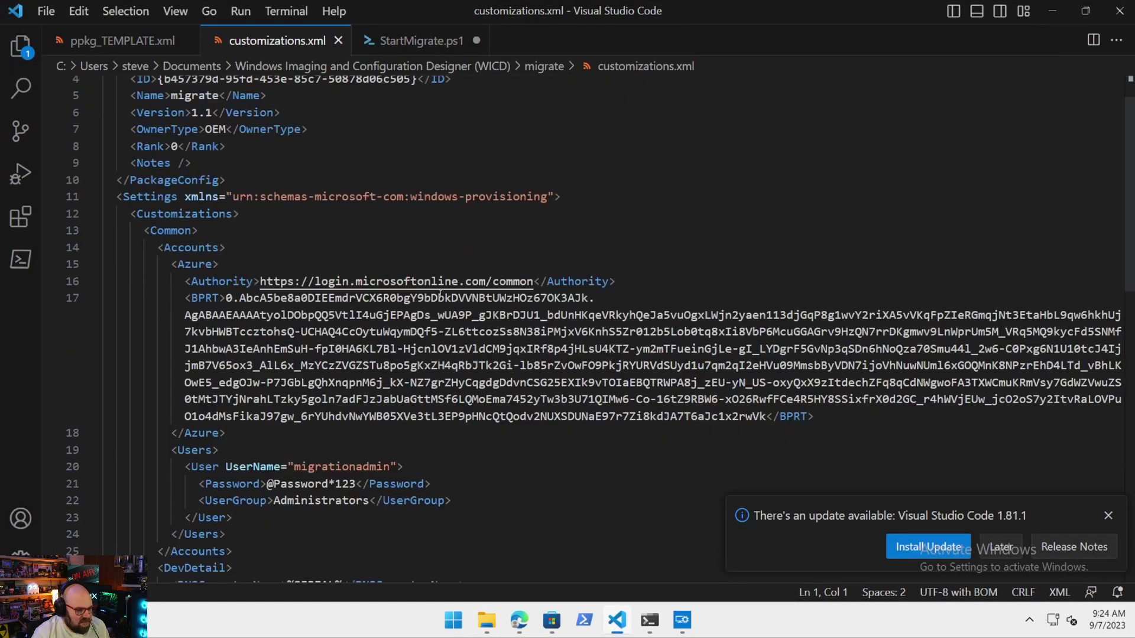
pyautogui.scroll(-1, 433, 287)
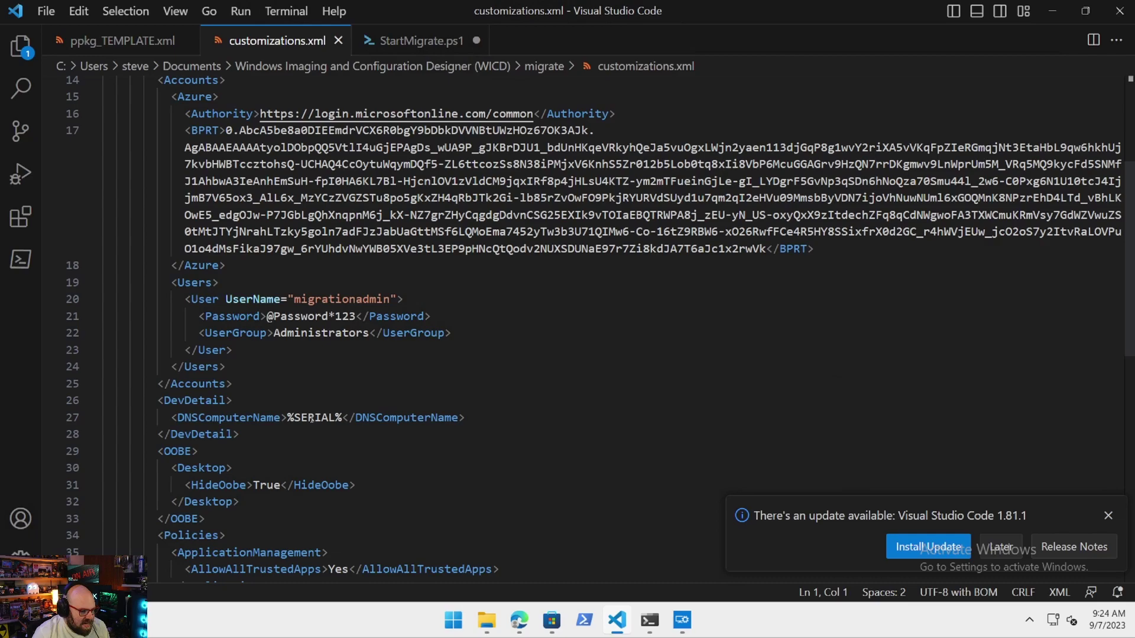
pyautogui.scroll(4, 311, 418)
pyautogui.scroll(1, 218, 259)
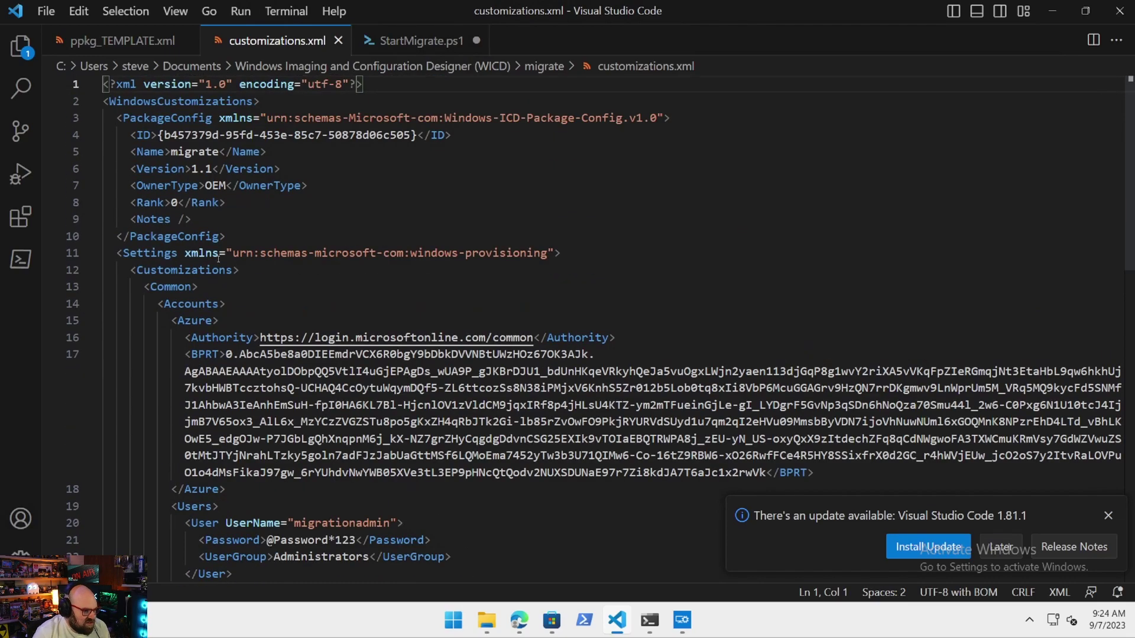
pyautogui.scroll(-4, 239, 326)
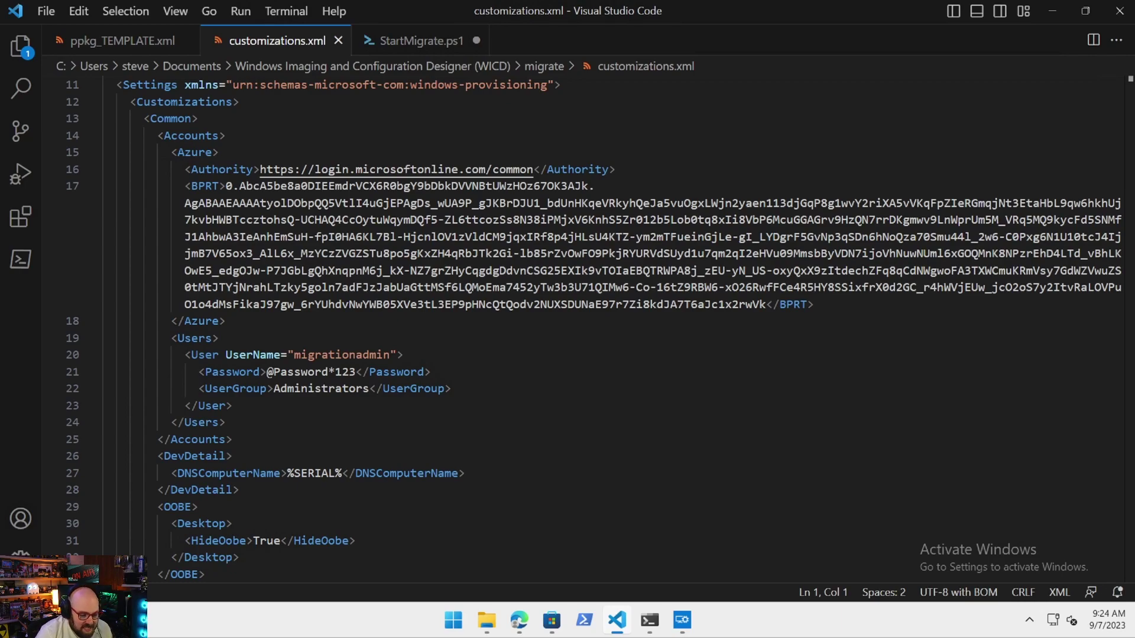
pyautogui.click(370, 388)
# Scroll further through the DevDetail, OOBE and Policies sections of customizations.xml.
pyautogui.scroll(-2, 478, 377)
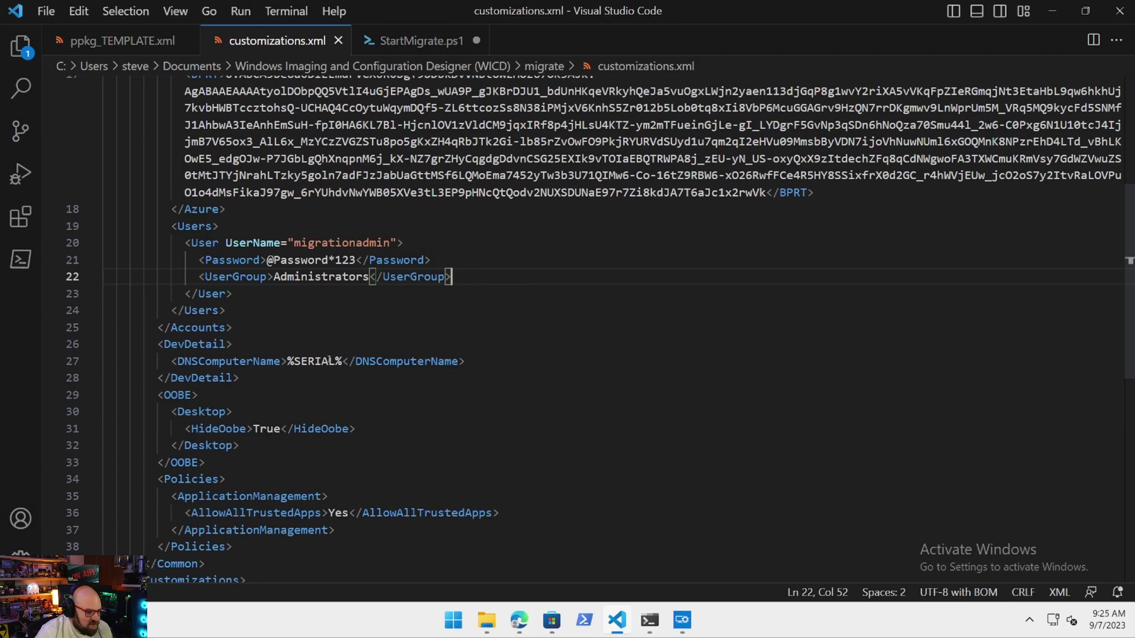
pyautogui.scroll(-2, 329, 360)
pyautogui.scroll(8, 155, 410)
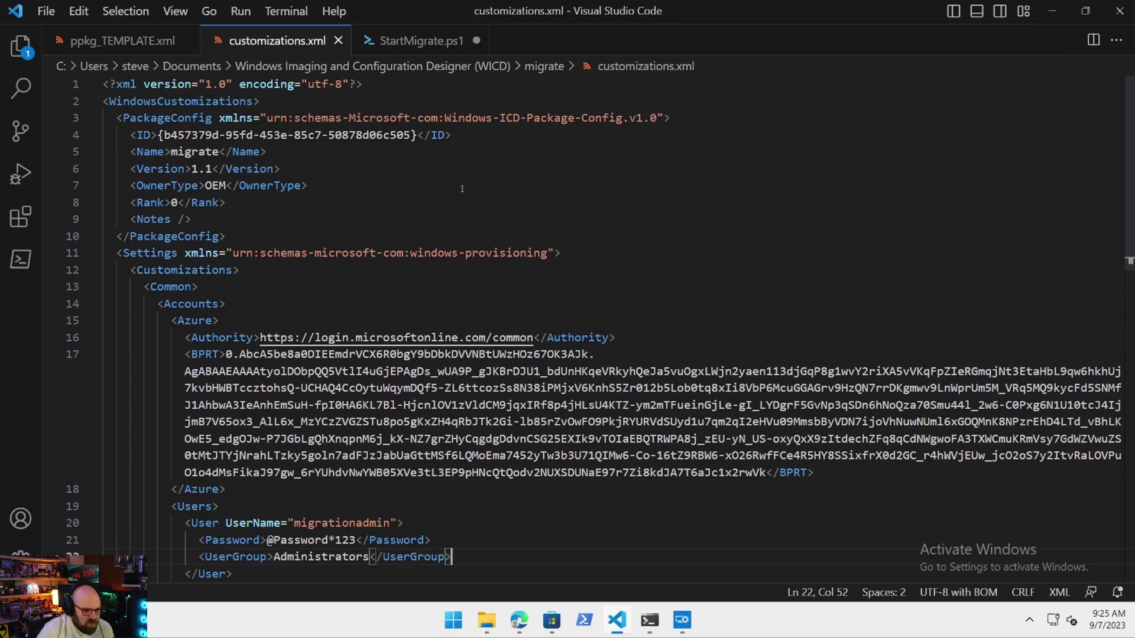
pyautogui.scroll(-8, 397, 443)
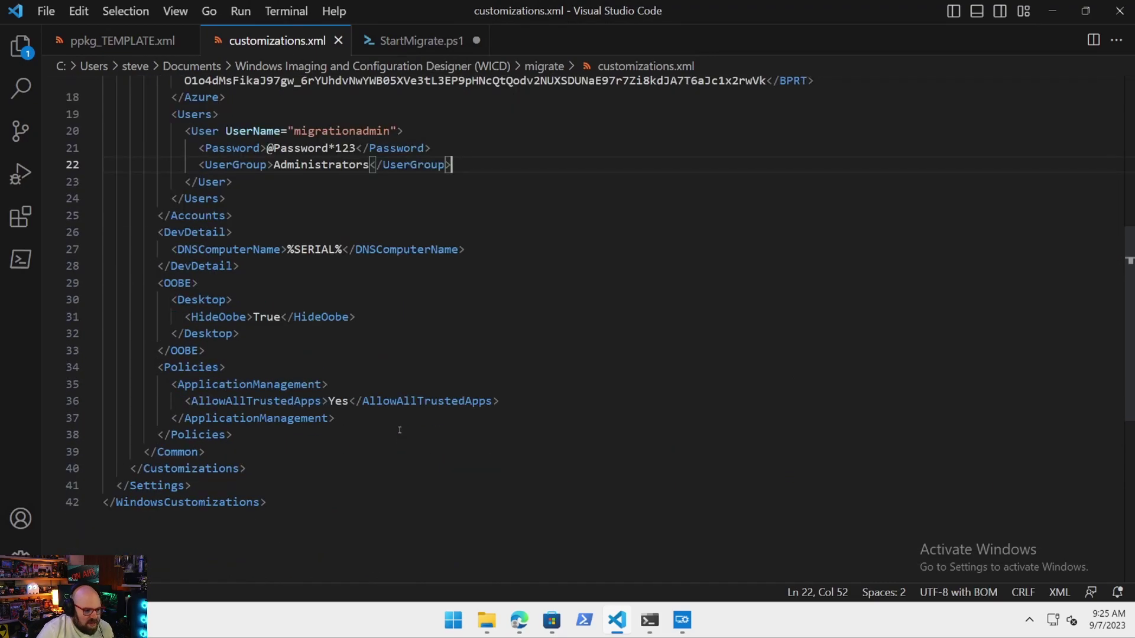
pyautogui.scroll(5, 397, 422)
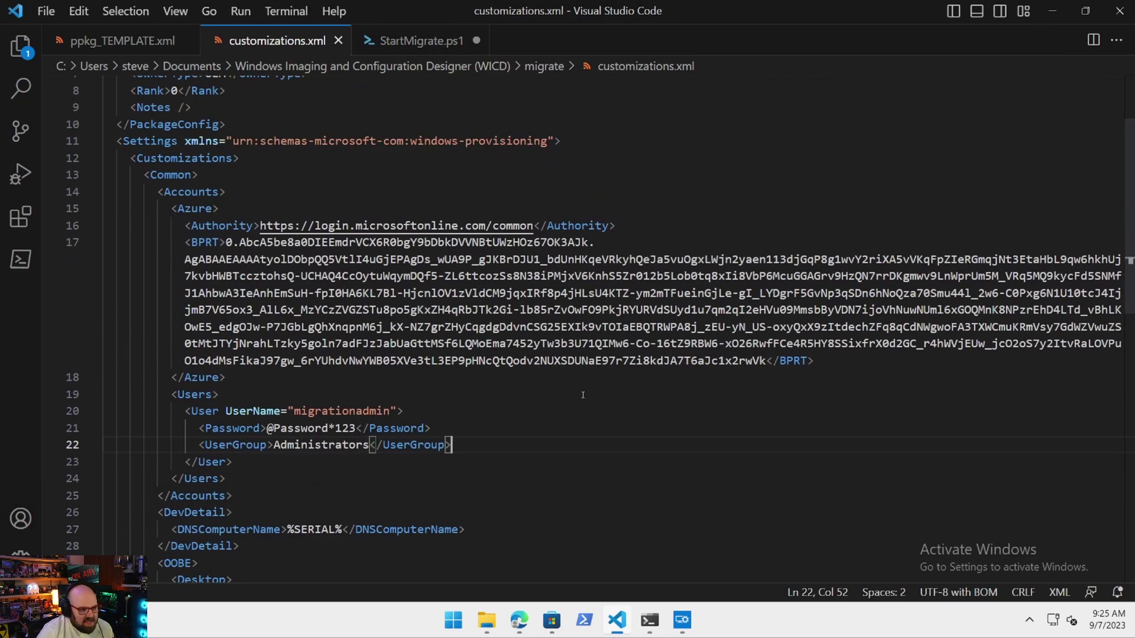
pyautogui.scroll(3, 582, 395)
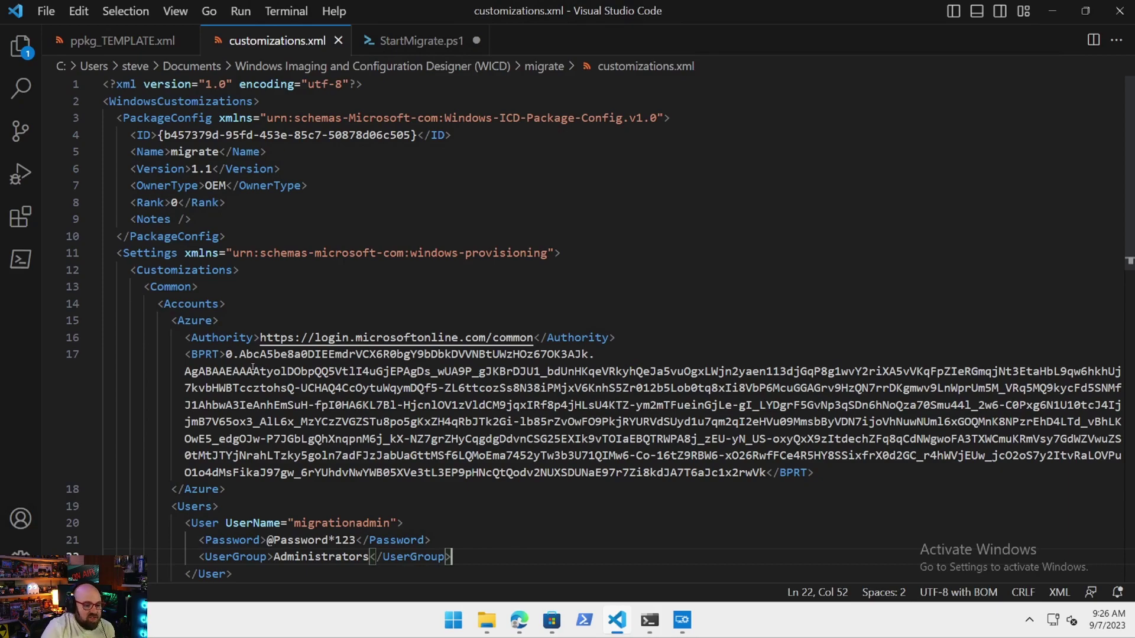
pyautogui.scroll(-5, 518, 405)
pyautogui.scroll(3, 522, 384)
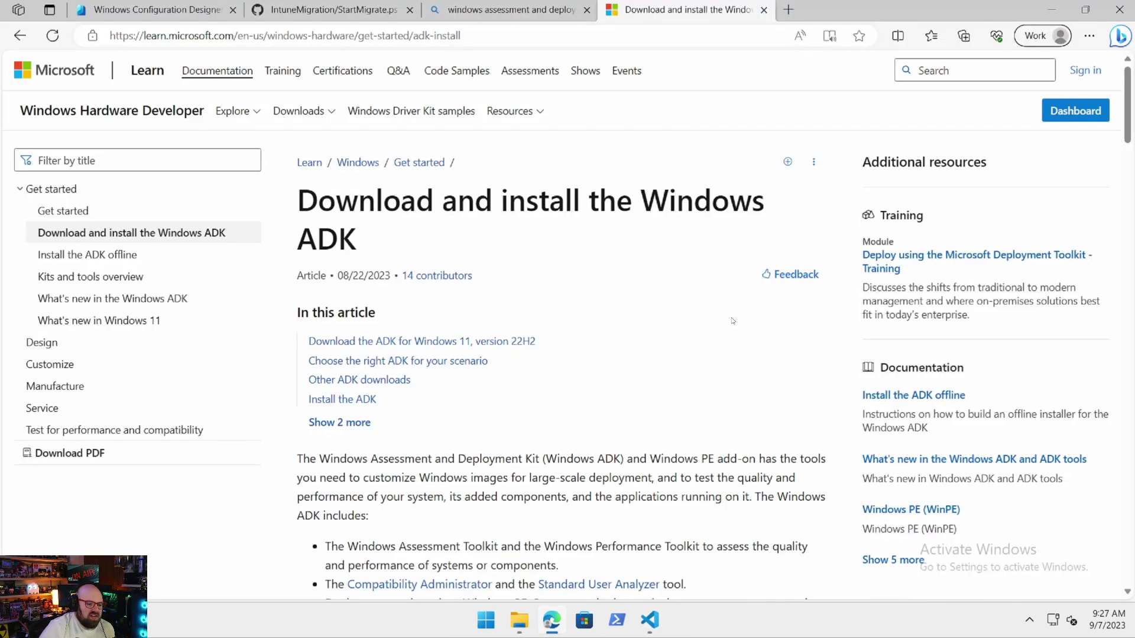
# Scroll through the 'Download and install the Windows ADK' article on Microsoft Learn.
pyautogui.scroll(-3, 731, 321)
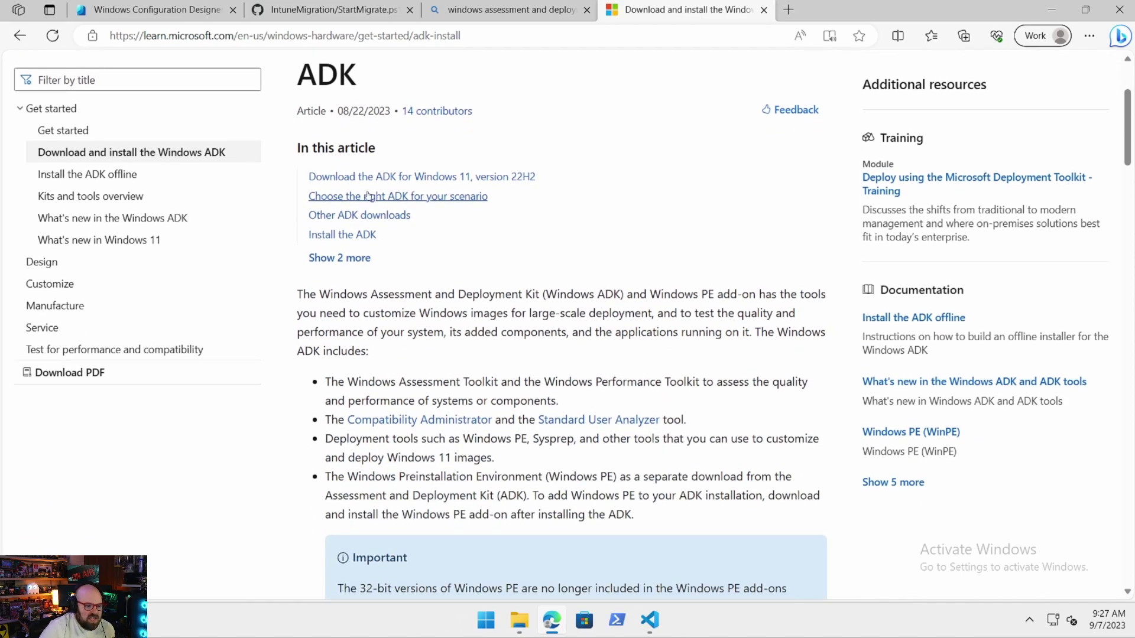
pyautogui.scroll(3, 523, 262)
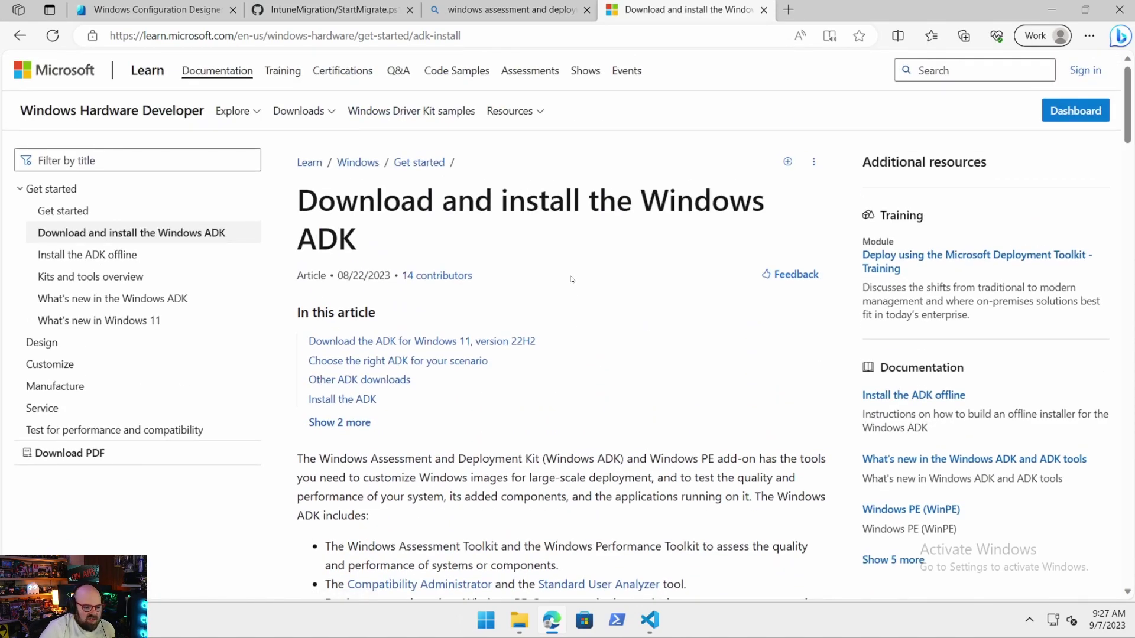
pyautogui.scroll(-4, 569, 272)
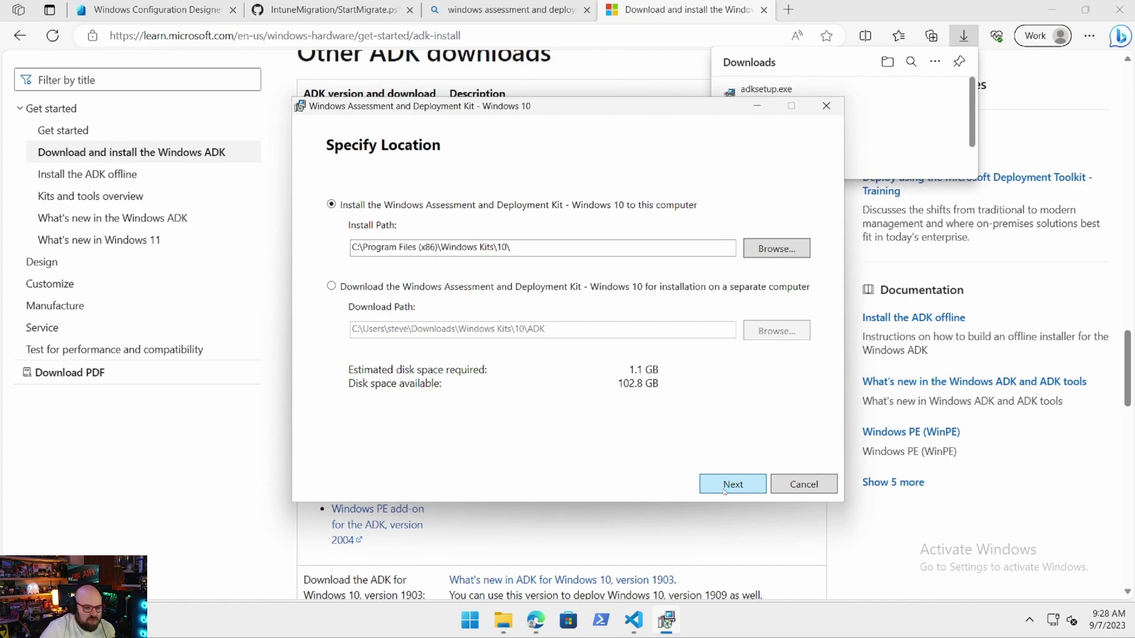
# Decline sending anonymous usage data and accept the Windows ADK license agreement.
pyautogui.click(725, 489)
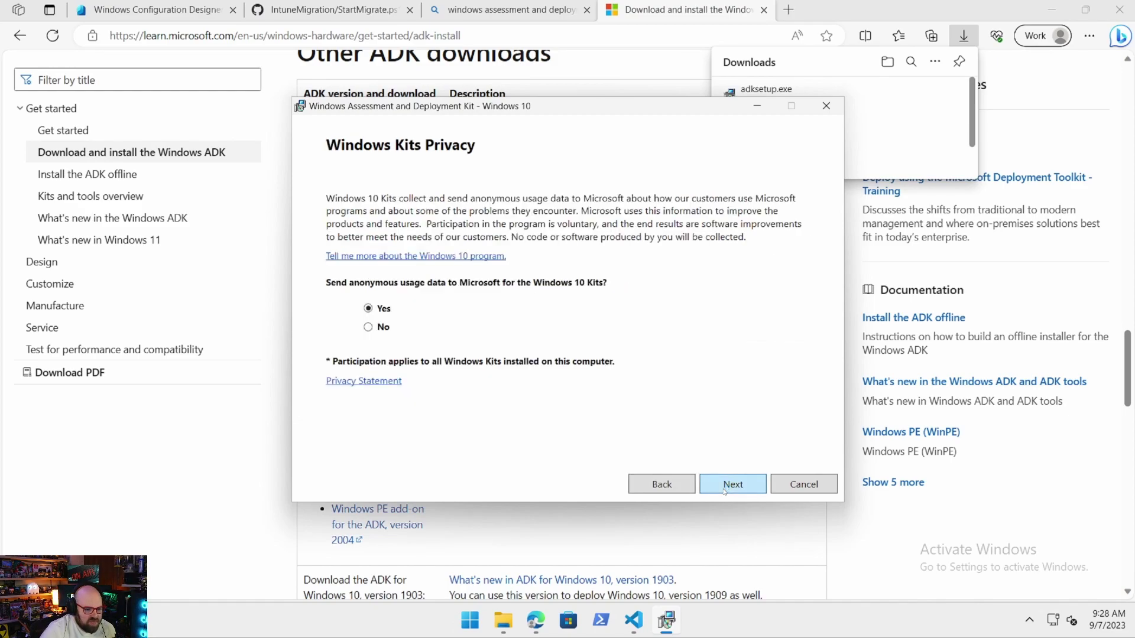
pyautogui.click(389, 332)
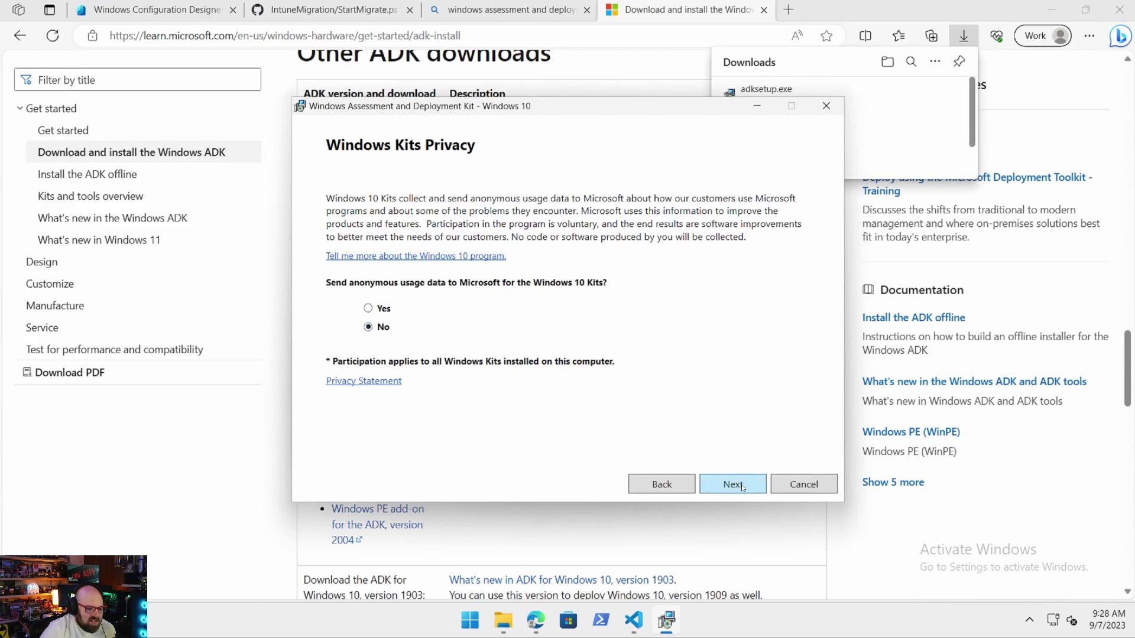
pyautogui.click(724, 479)
pyautogui.click(722, 481)
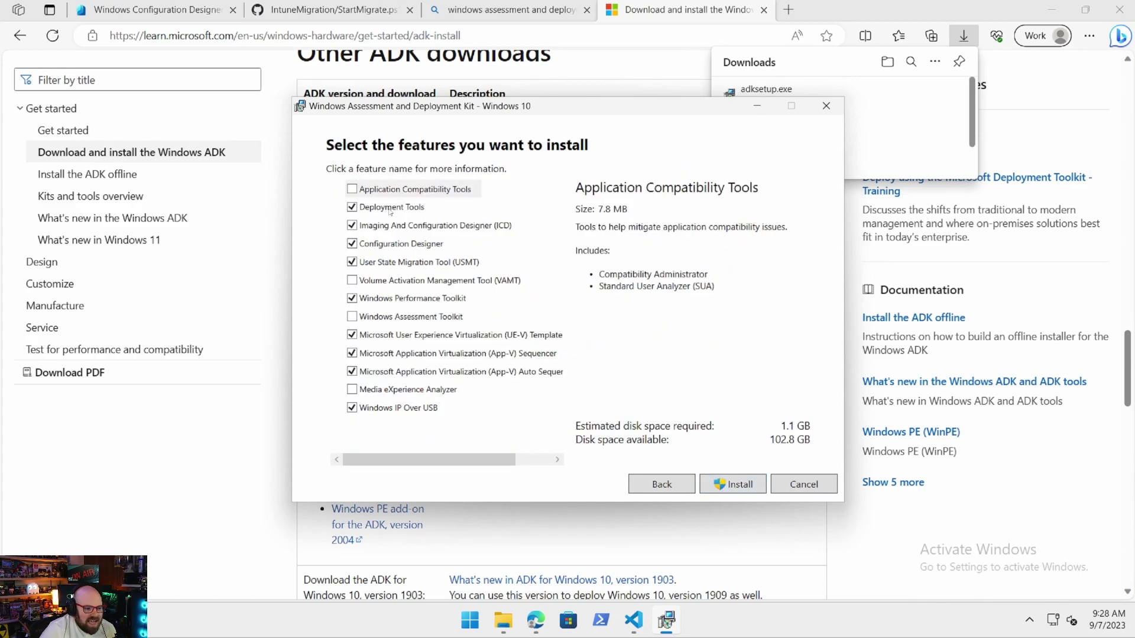
# Deselect every ADK feature except Configuration Designer, from Deployment Tools through Windows IP Over USB.
pyautogui.click(390, 208)
pyautogui.click(352, 208)
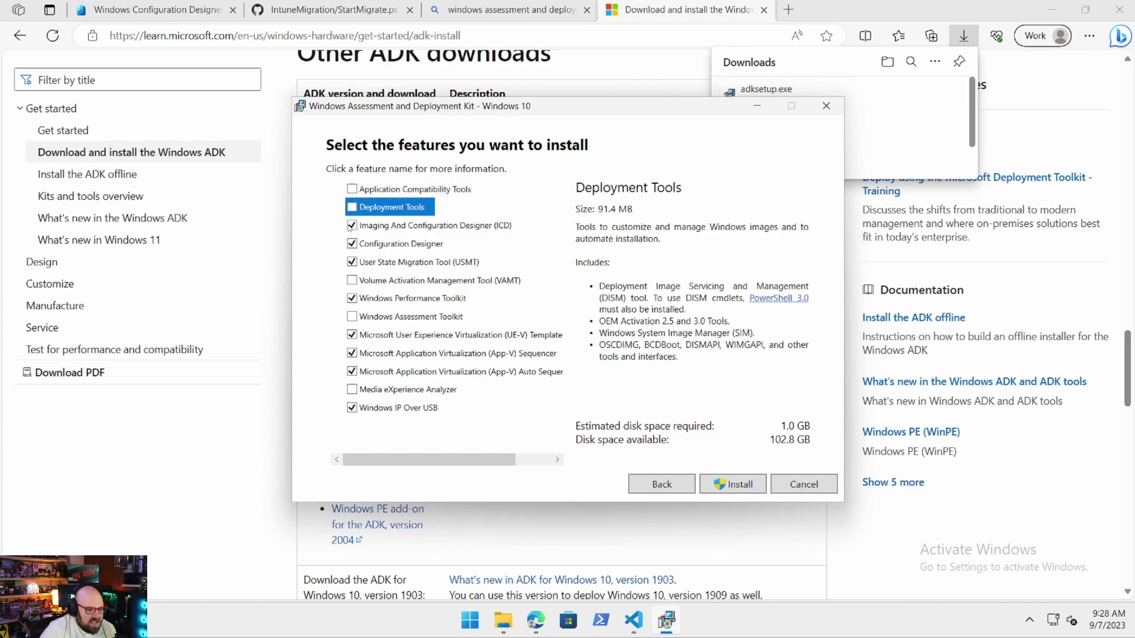
pyautogui.click(352, 225)
pyautogui.click(352, 262)
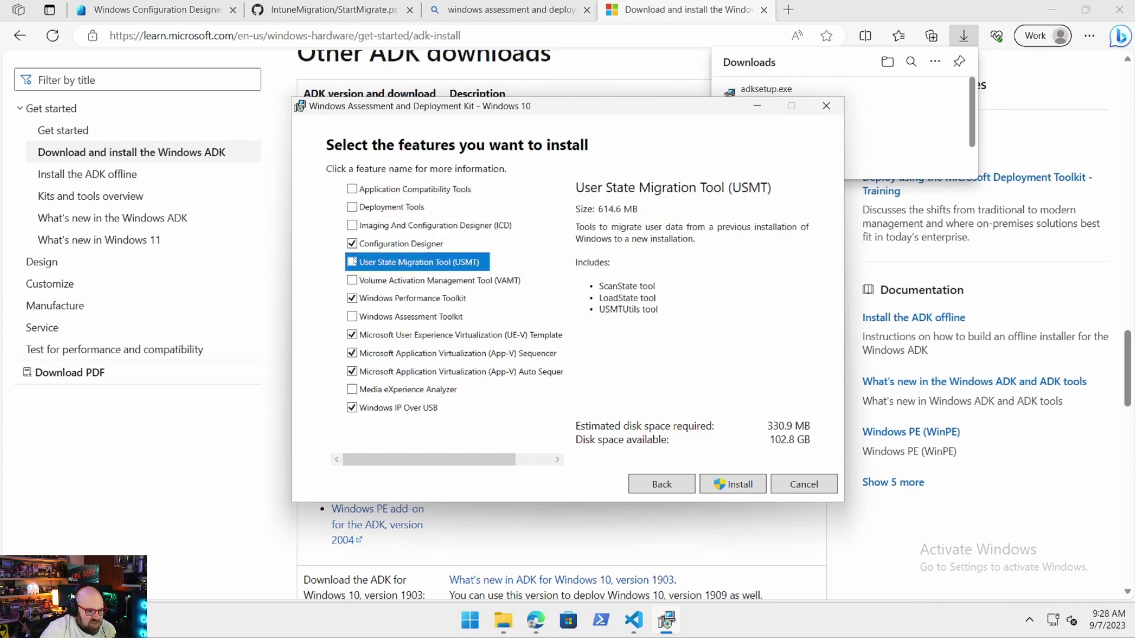
pyautogui.click(353, 300)
pyautogui.click(361, 335)
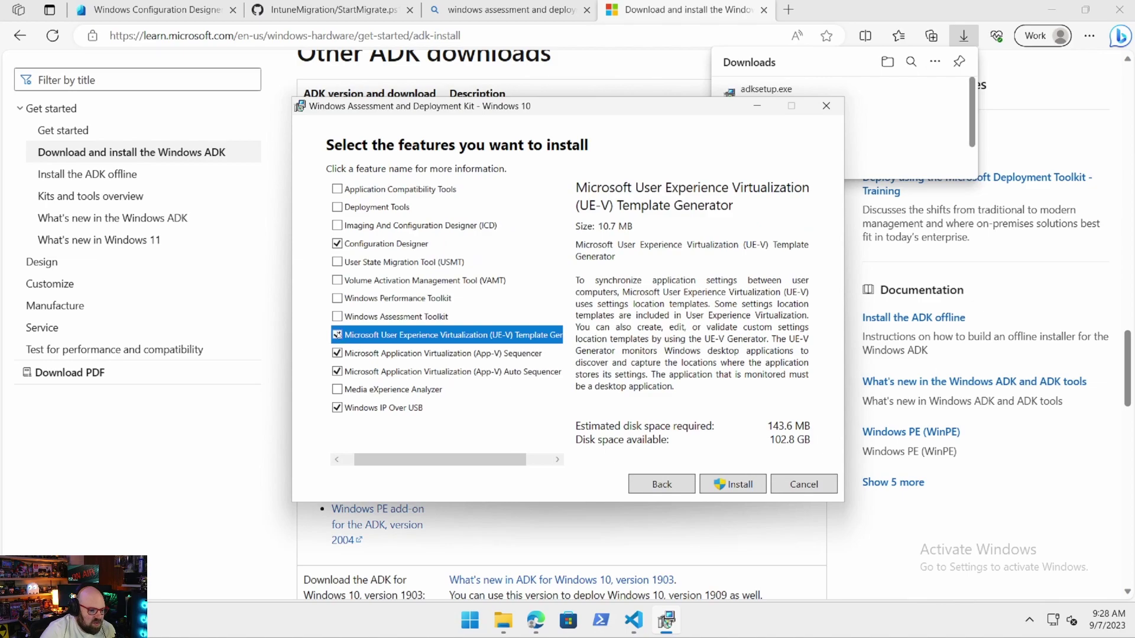
pyautogui.click(337, 335)
pyautogui.moveTo(348, 458); pyautogui.dragTo(335, 451)
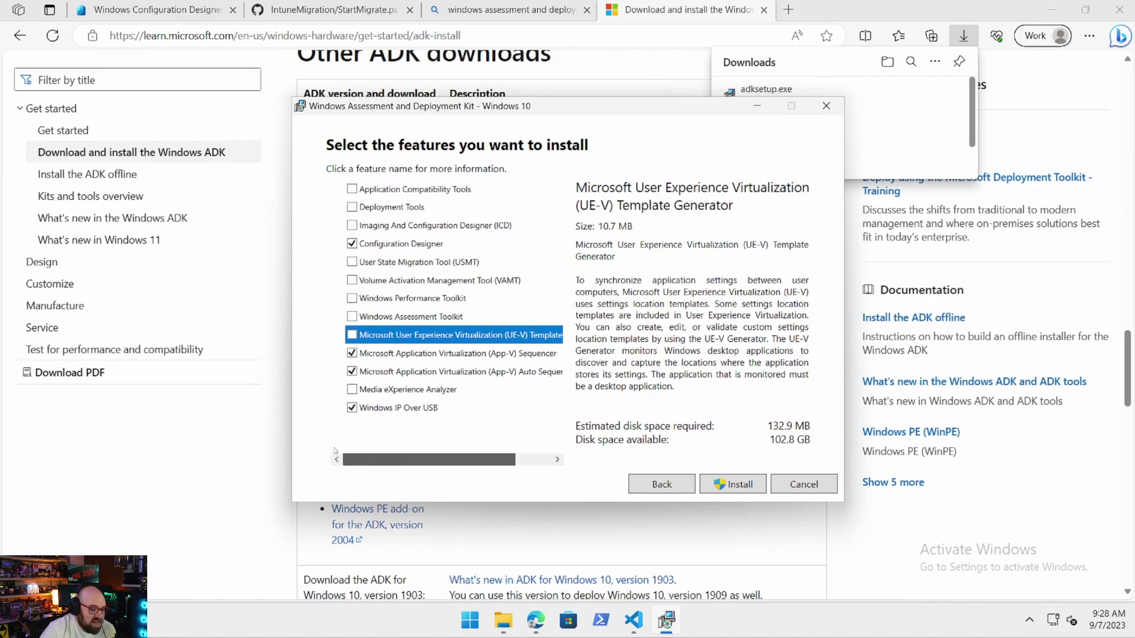
pyautogui.click(351, 353)
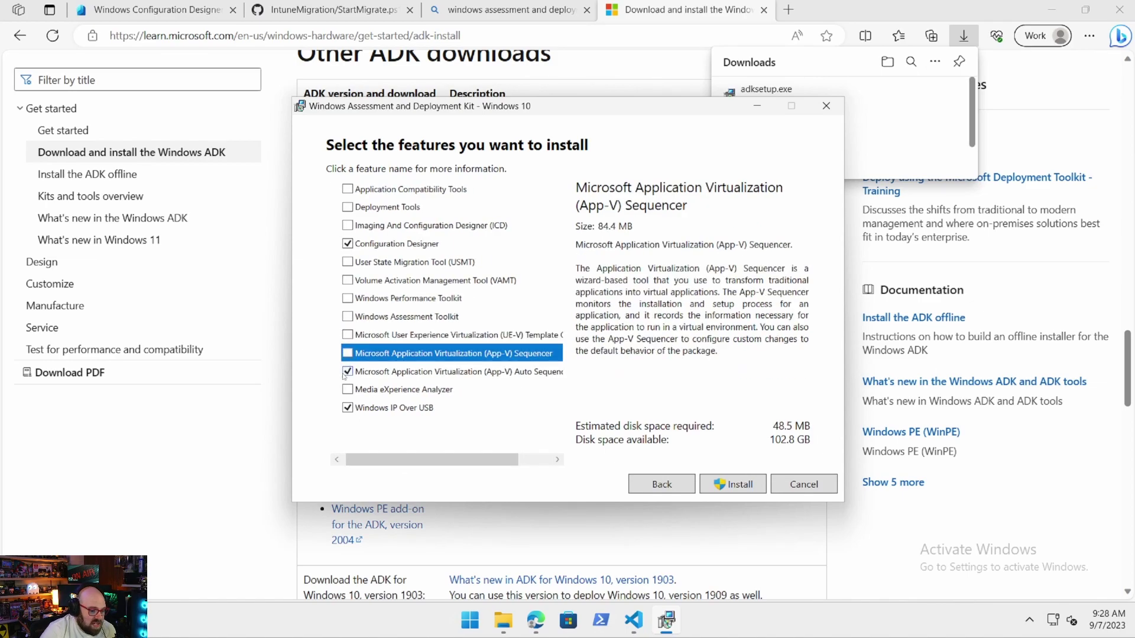
pyautogui.click(347, 372)
pyautogui.click(337, 408)
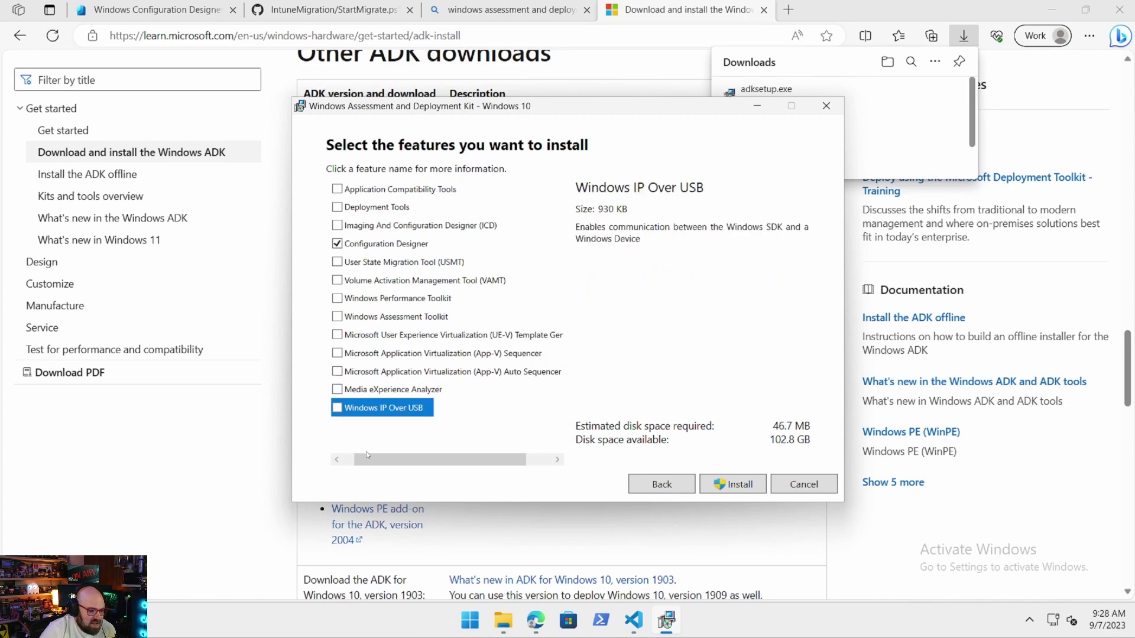
pyautogui.moveTo(366, 455); pyautogui.dragTo(356, 455)
# Install only Configuration Designer (46.7 MB) and close the finished installer.
pyautogui.click(393, 246)
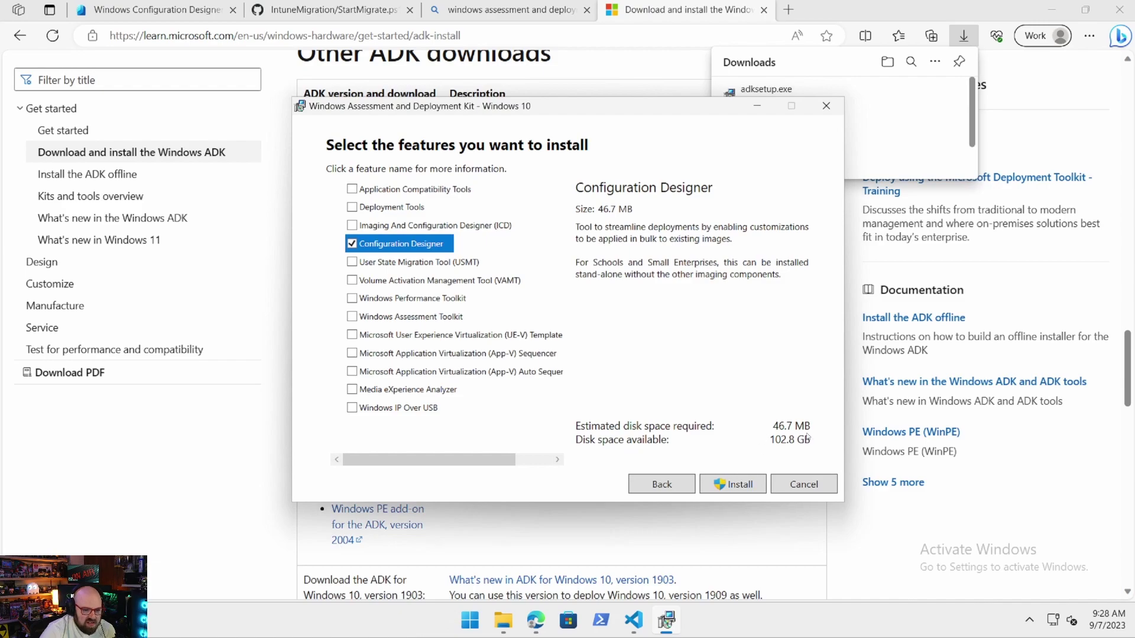
pyautogui.click(755, 485)
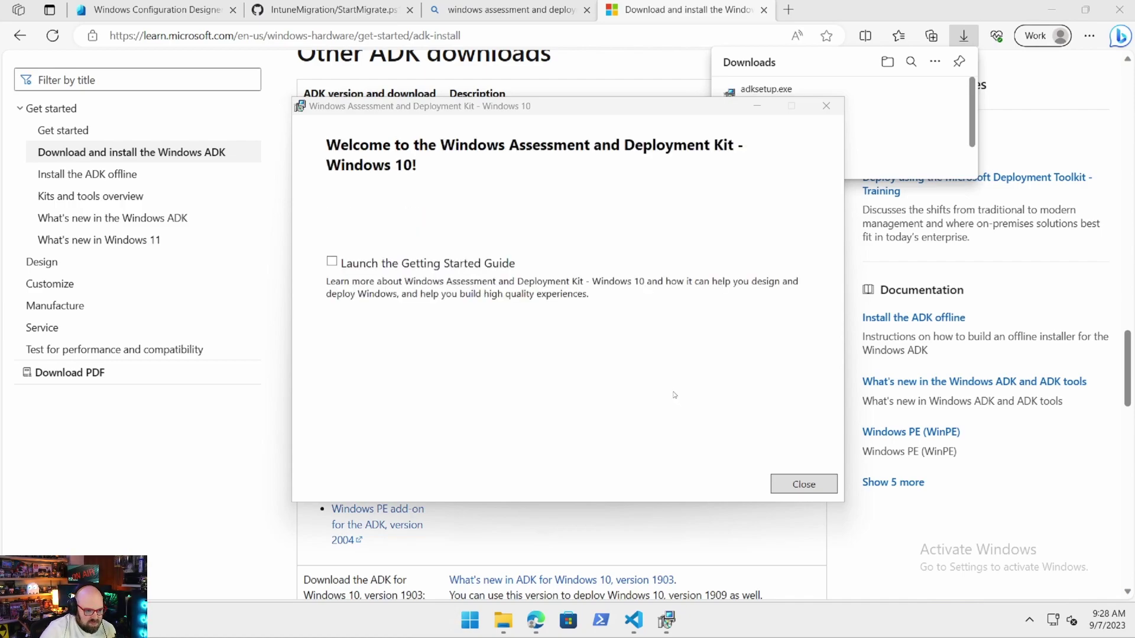
pyautogui.click(830, 486)
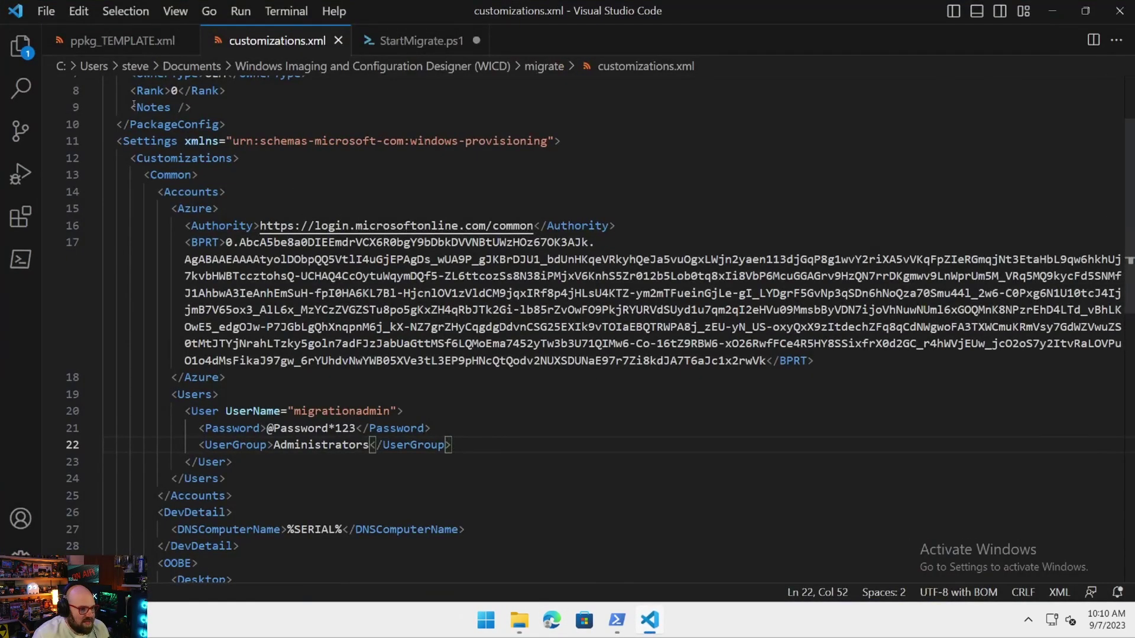
# Put ppkg_TEMPLATE.xml in a wider right pane beside customizations.xml and compare them.
pyautogui.scroll(-4, 133, 105)
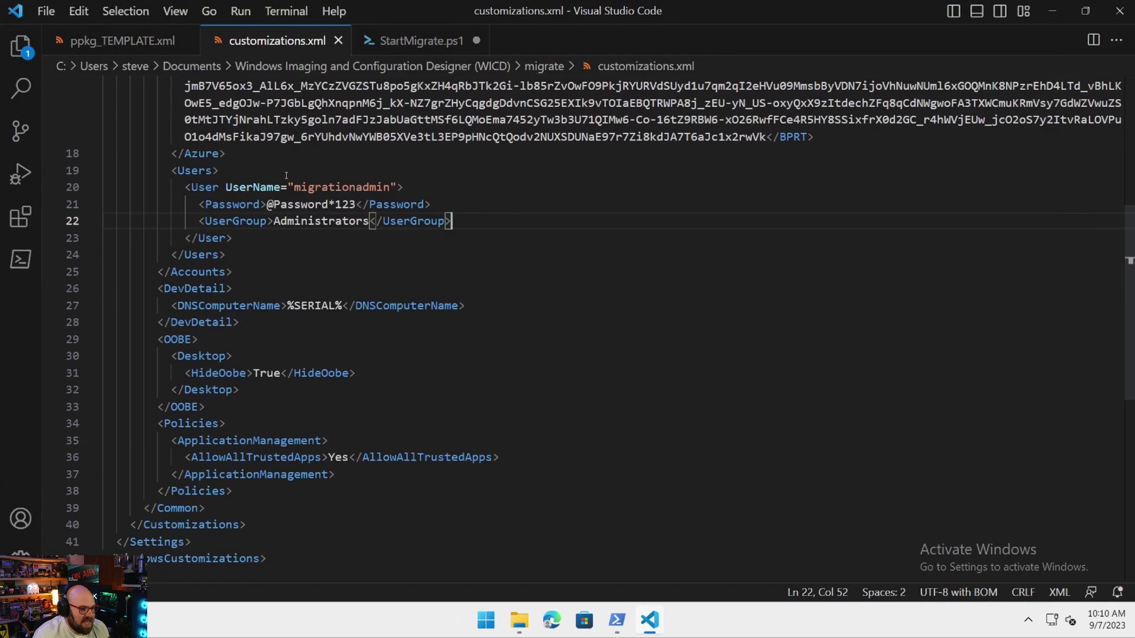
pyautogui.scroll(6, 332, 441)
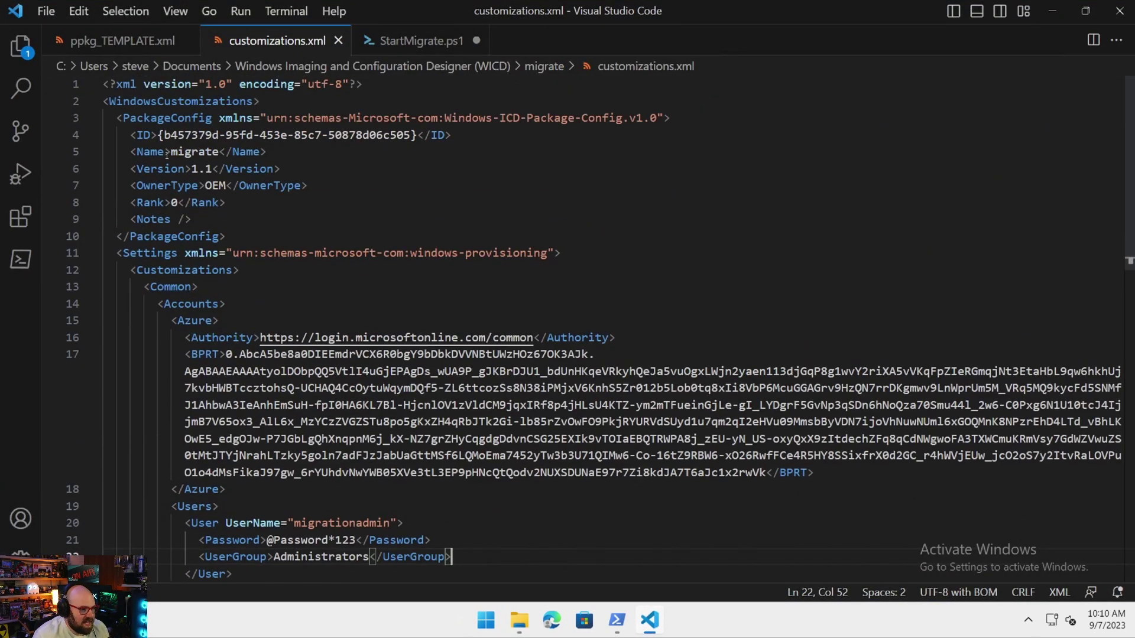
pyautogui.click(1094, 41)
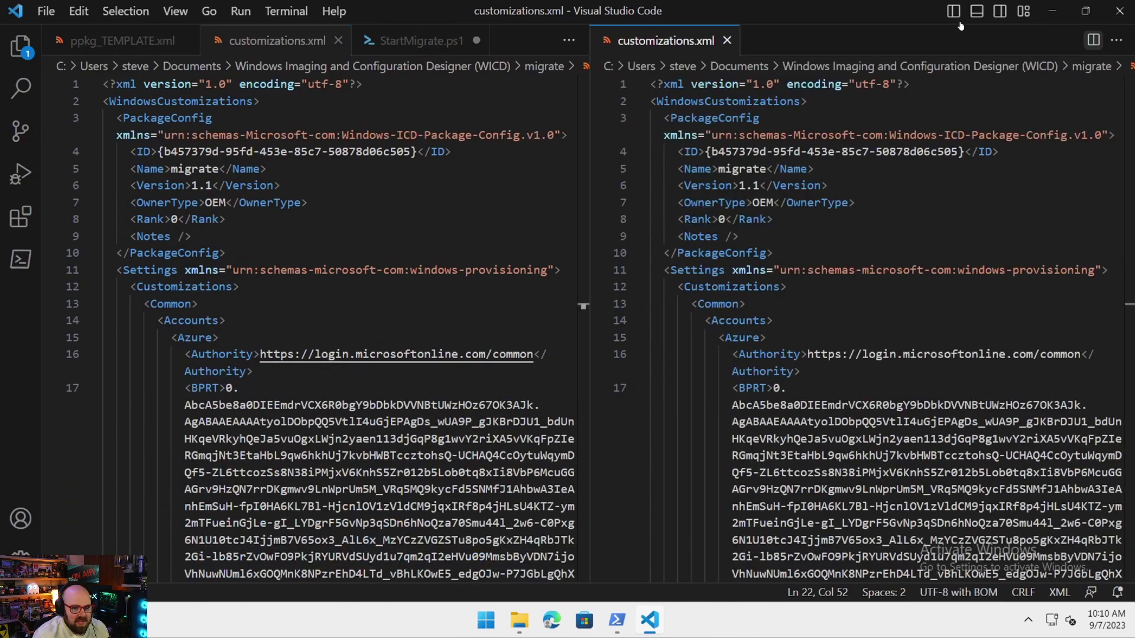
pyautogui.doubleClick(817, 22)
pyautogui.moveTo(765, 90); pyautogui.dragTo(744, 18)
pyautogui.moveTo(108, 41); pyautogui.dragTo(879, 45)
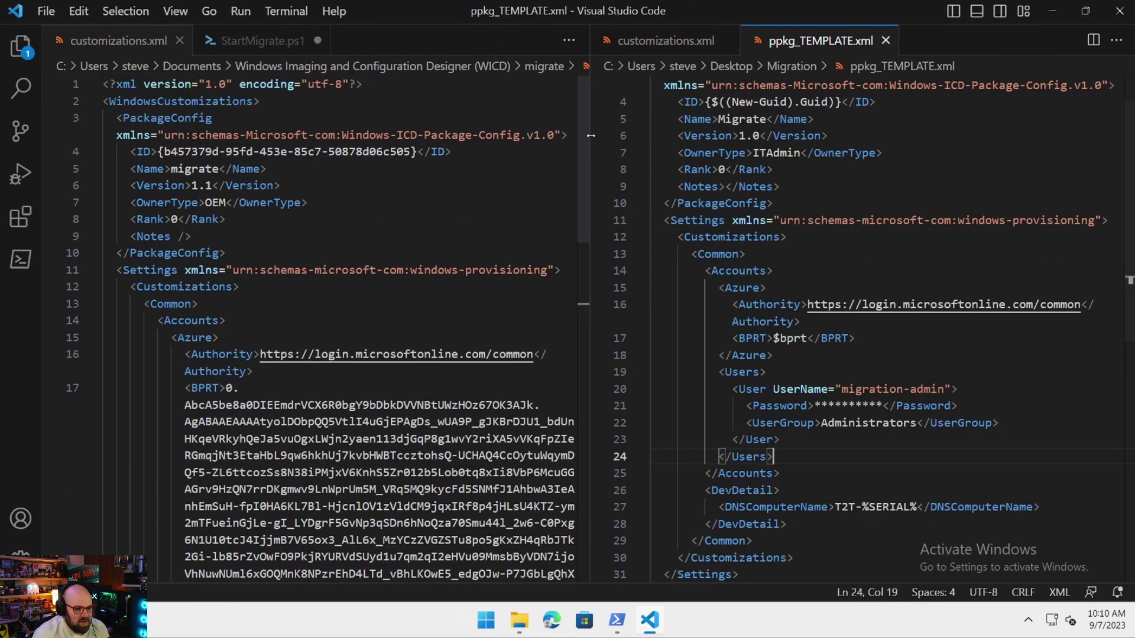
pyautogui.moveTo(591, 135); pyautogui.dragTo(483, 135)
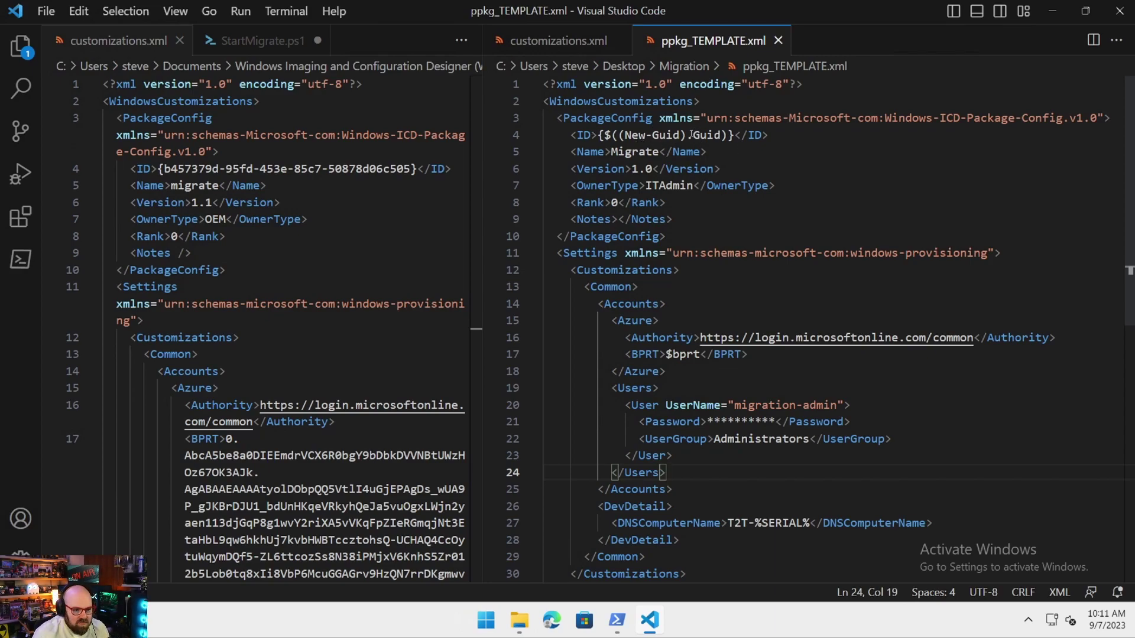
pyautogui.scroll(-1, 691, 135)
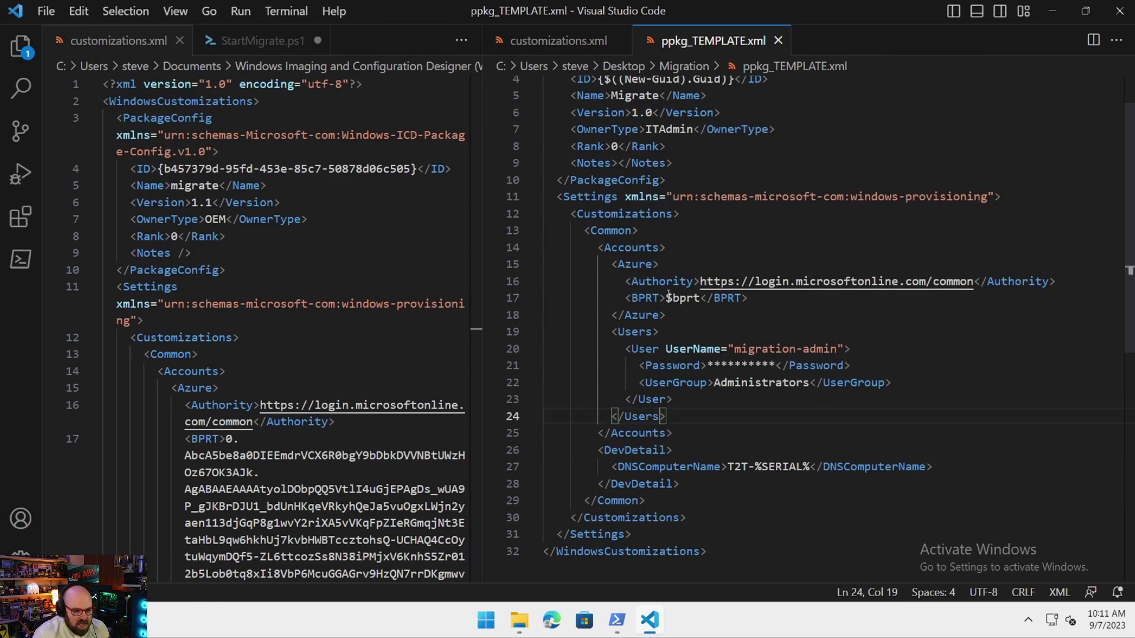
pyautogui.scroll(-2, 266, 330)
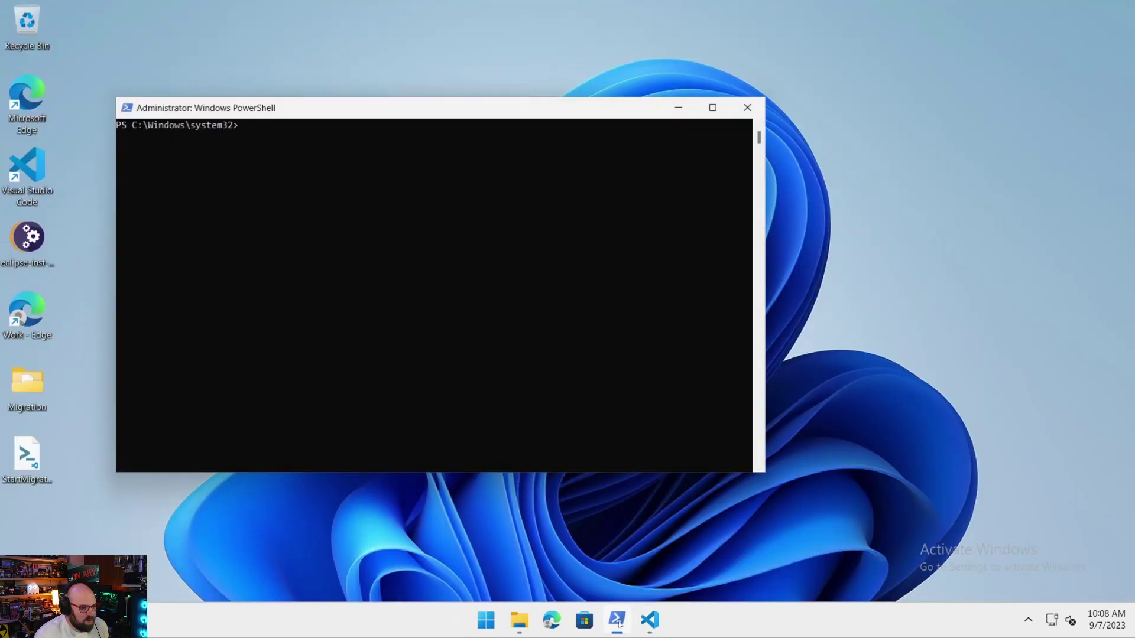
# Run install-module aadinternals, then start Import-Module AADInternals using Tab completion.
pyautogui.click(288, 193)
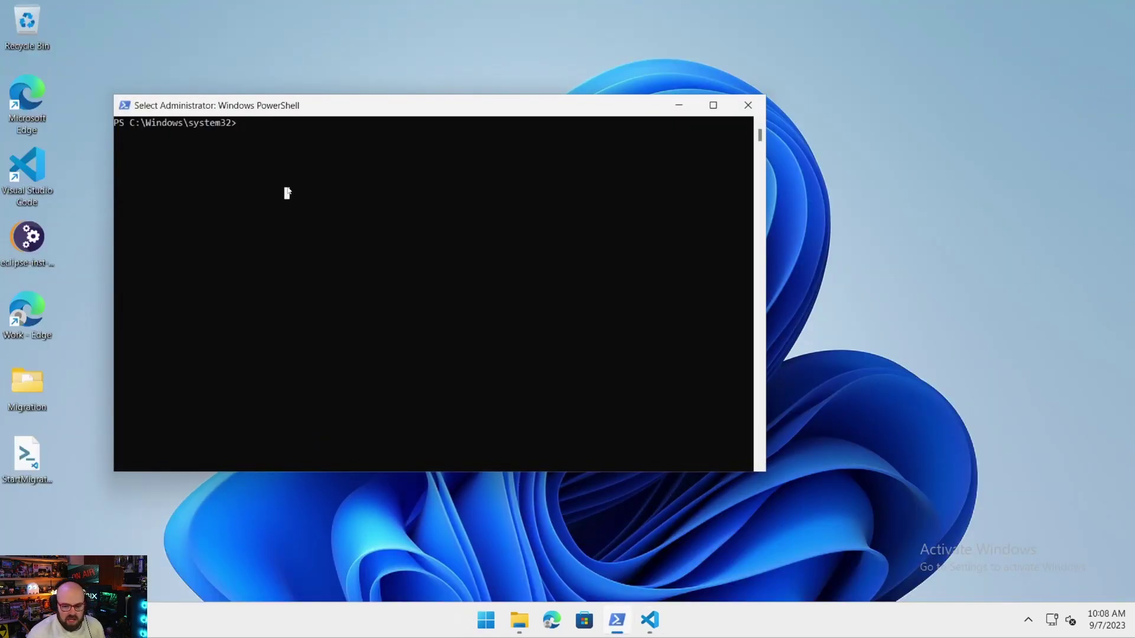
pyautogui.write('install')
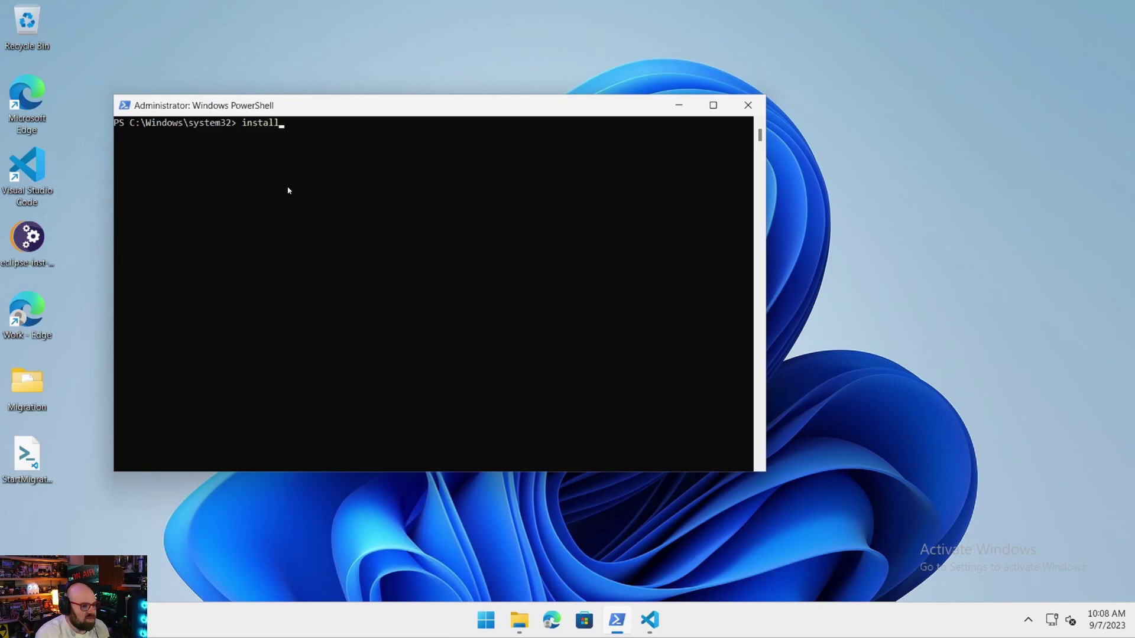
pyautogui.write('-module aad')
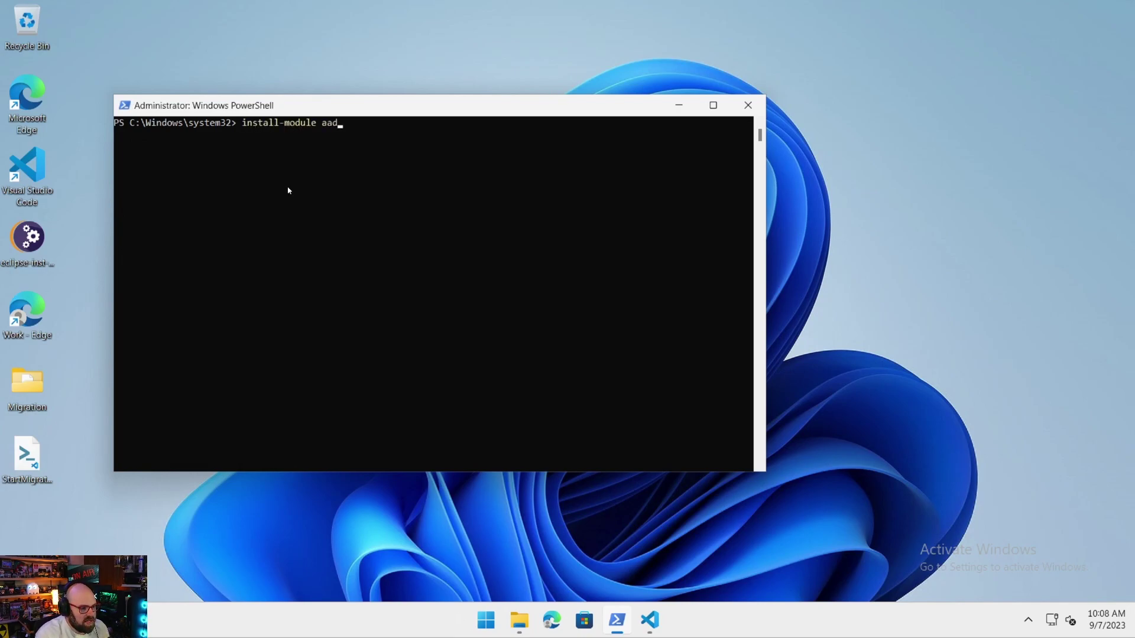
pyautogui.write('internals -force')
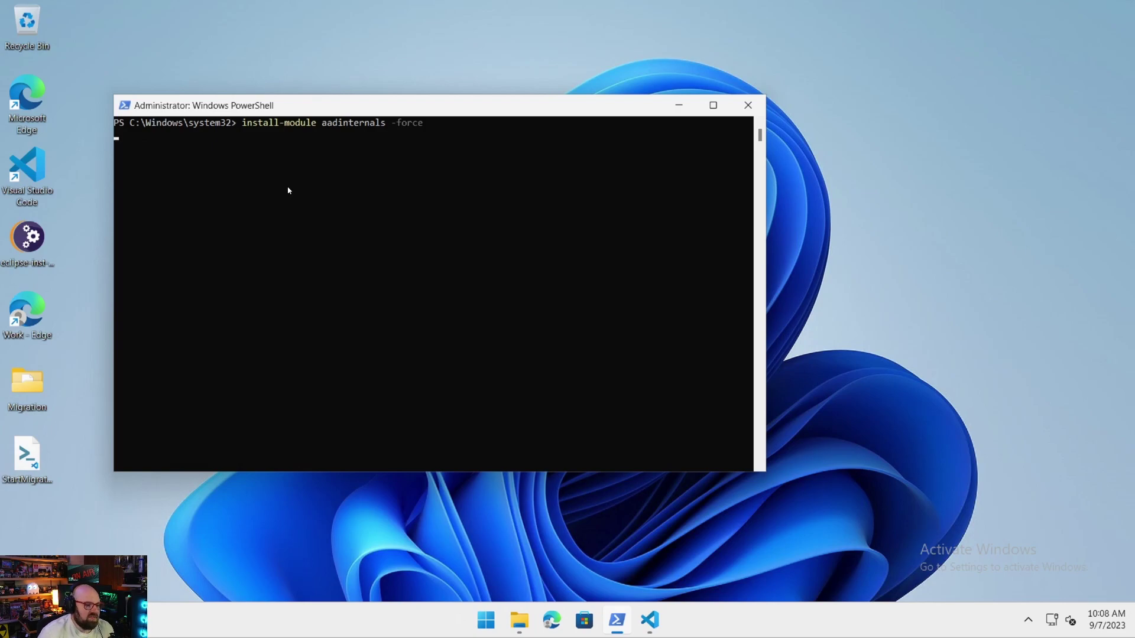
pyautogui.press('Return')
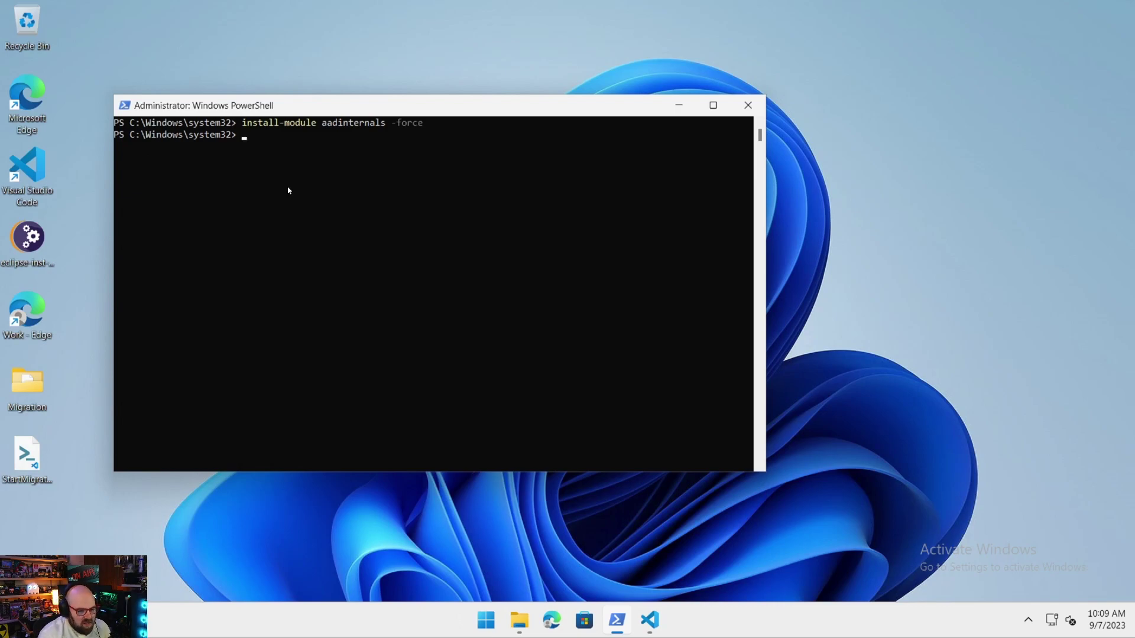
pyautogui.write('Import-Module')
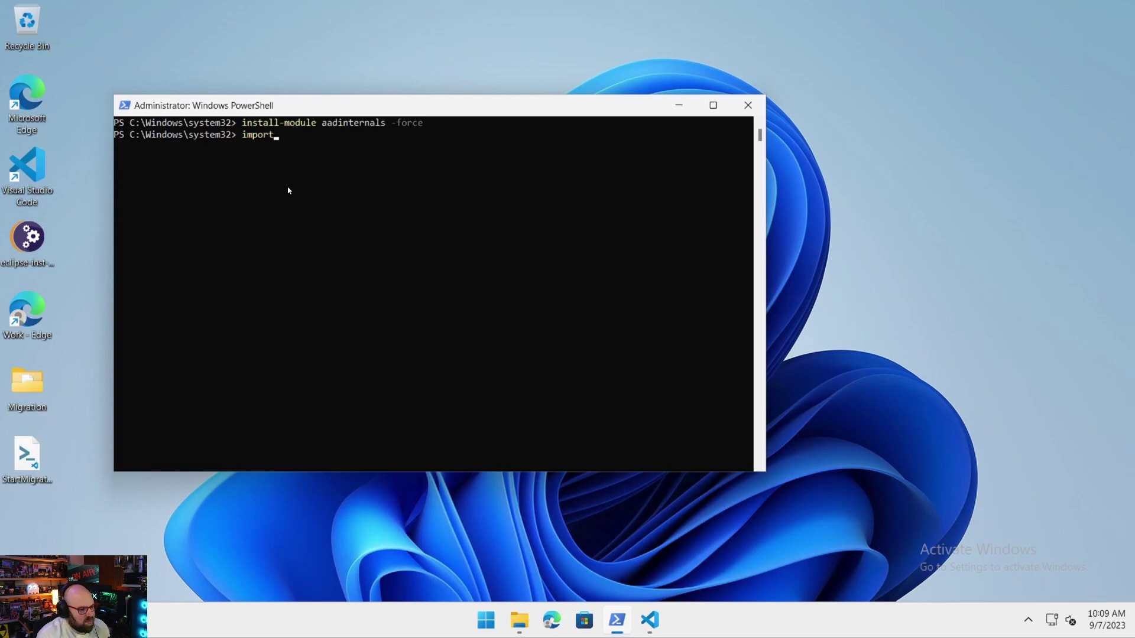
pyautogui.write(' aadin')
pyautogui.press('Tab')
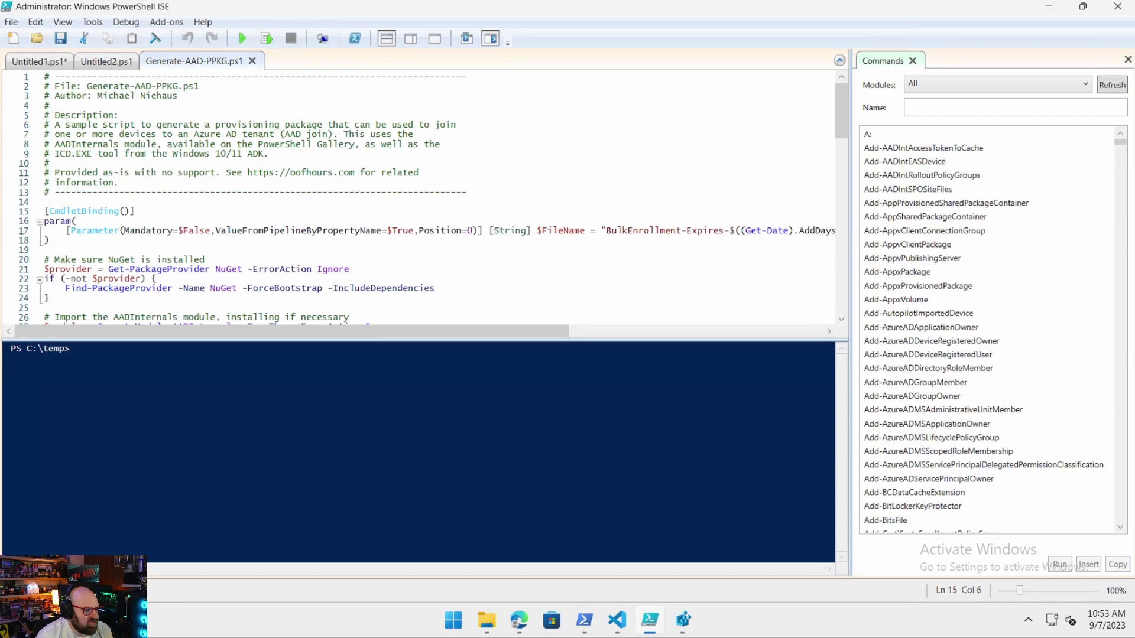
# Read Generate-AAD-PPKG.ps1 from the AADInternals install check down to the access and bulk token code.
pyautogui.click(413, 250)
pyautogui.scroll(-2, 413, 252)
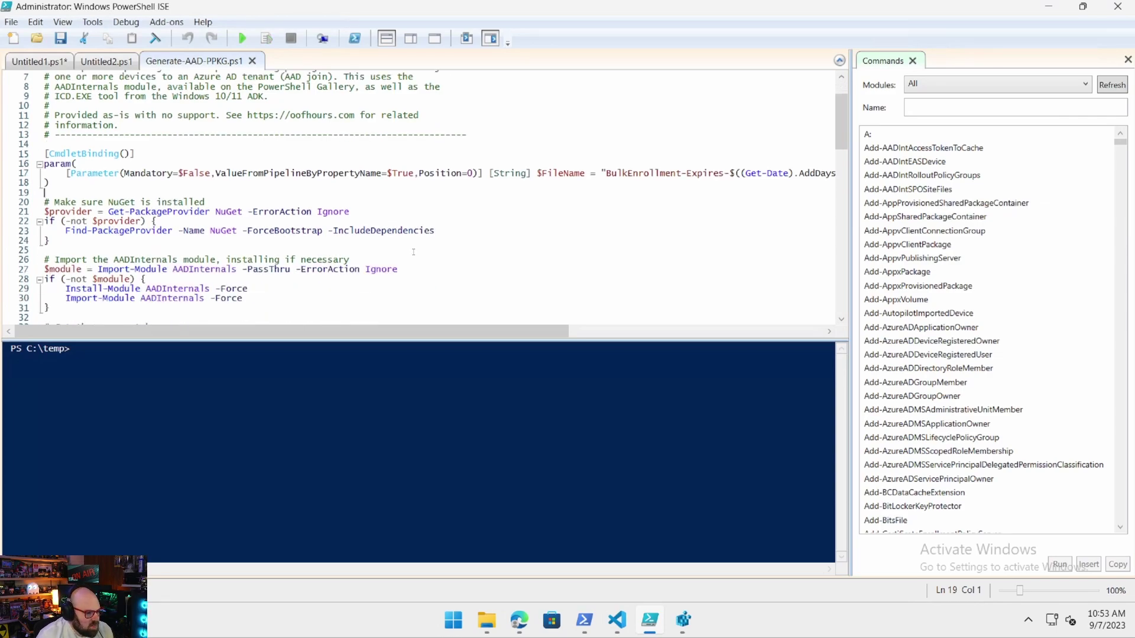
pyautogui.scroll(-2, 413, 252)
pyautogui.click(405, 239)
pyautogui.scroll(-2, 401, 222)
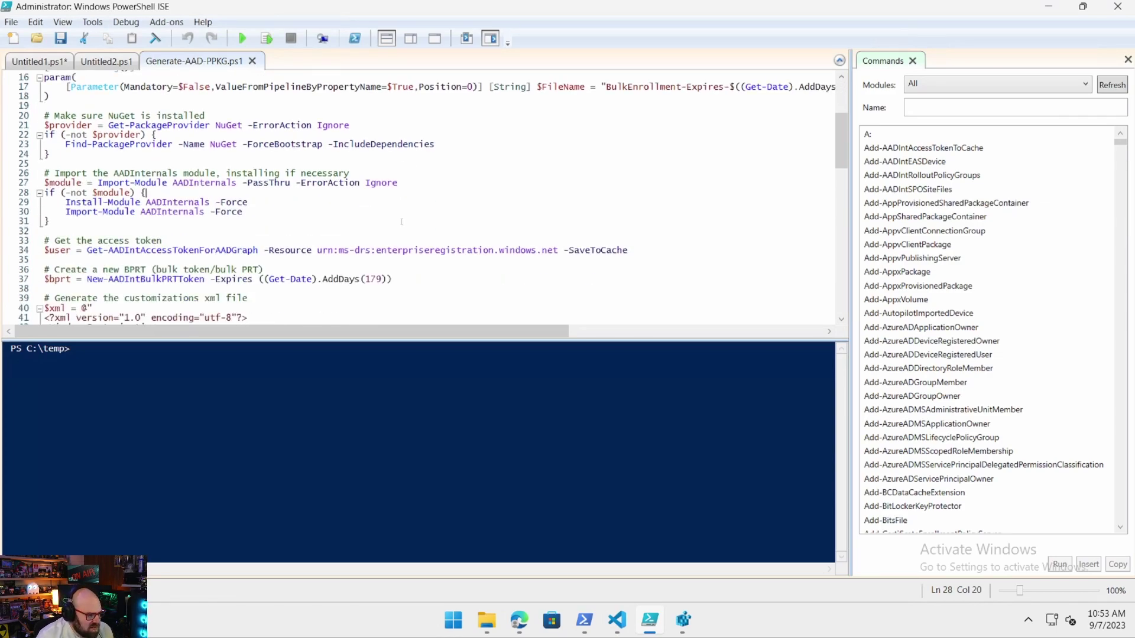
pyautogui.scroll(-1, 89, 248)
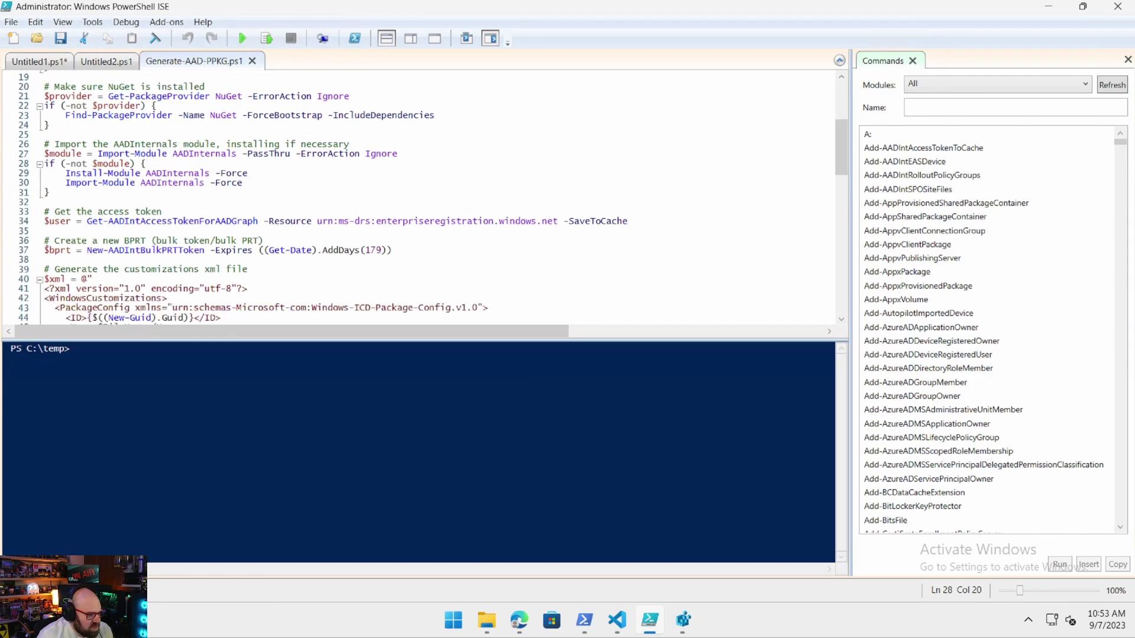
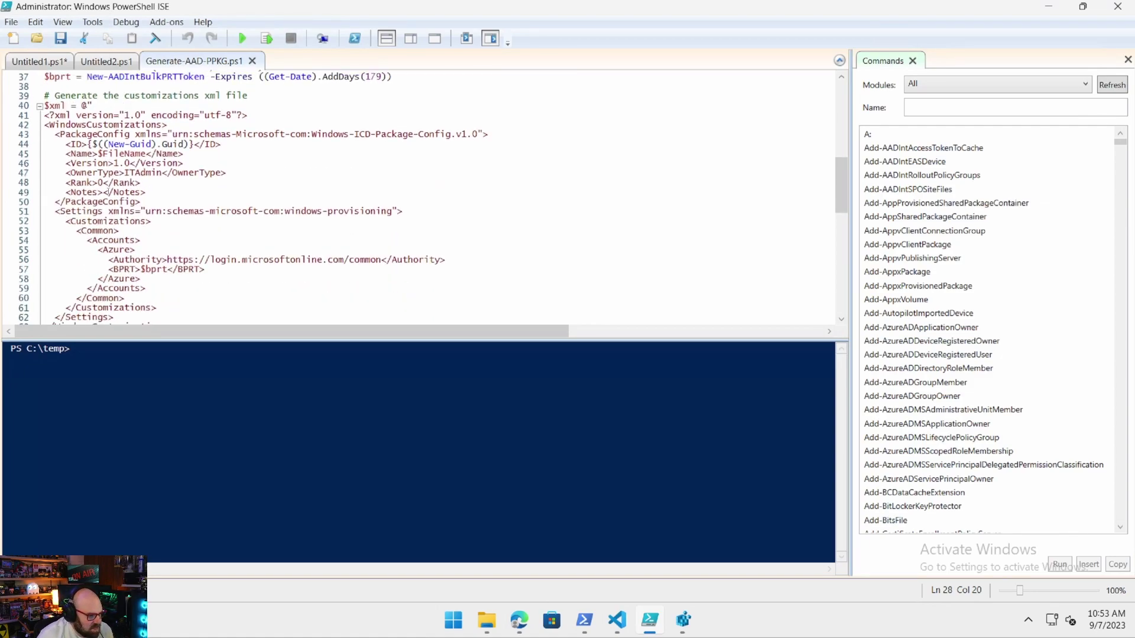
# Scroll through the script in PowerShell ISE to review it.
pyautogui.scroll(-1, 201, 213)
pyautogui.scroll(-2, 193, 215)
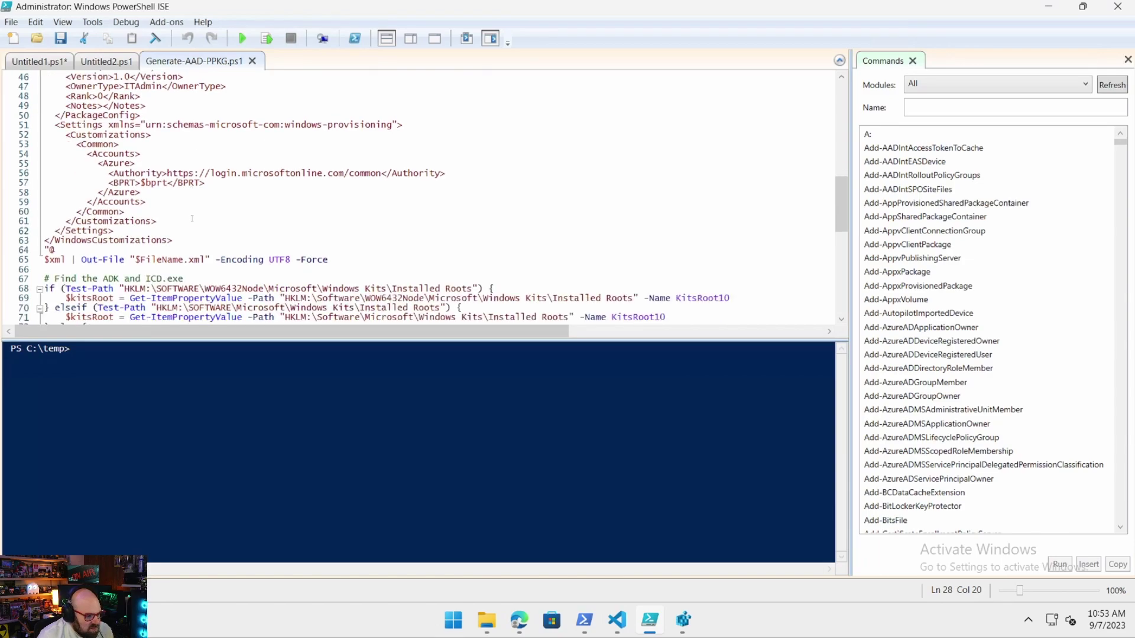
pyautogui.scroll(1, 192, 218)
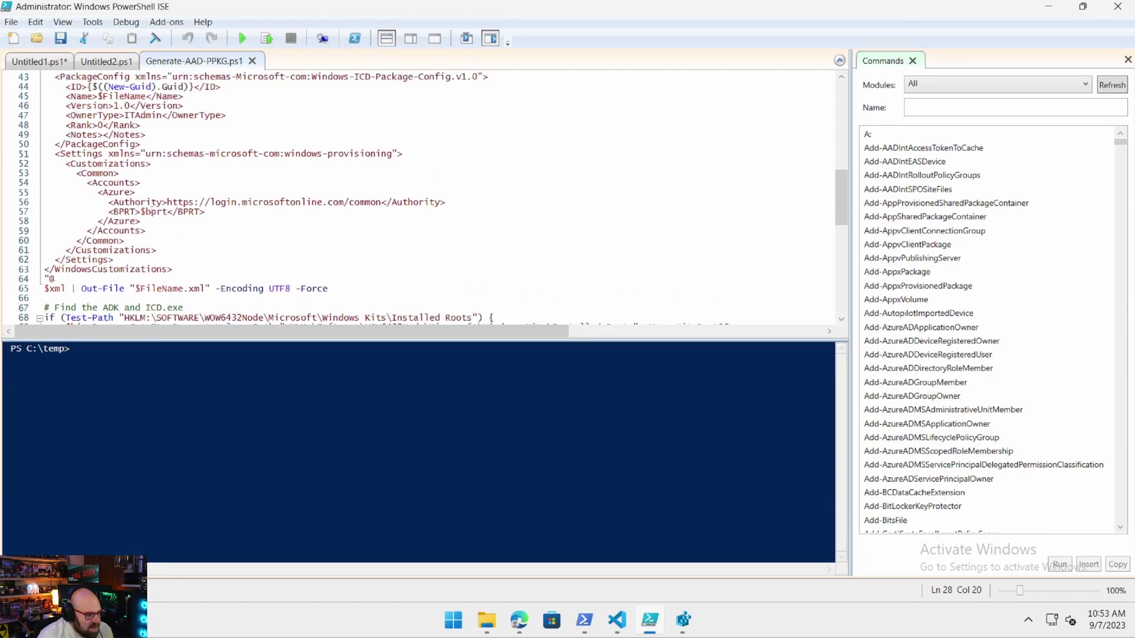
pyautogui.scroll(2, 286, 242)
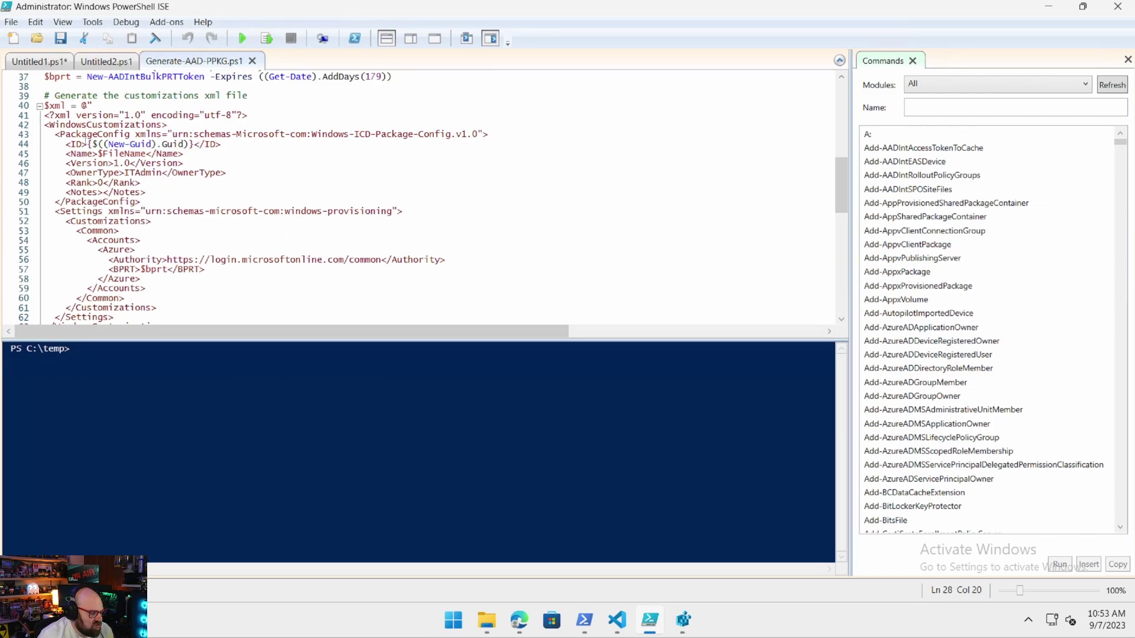
pyautogui.scroll(-6, 413, 197)
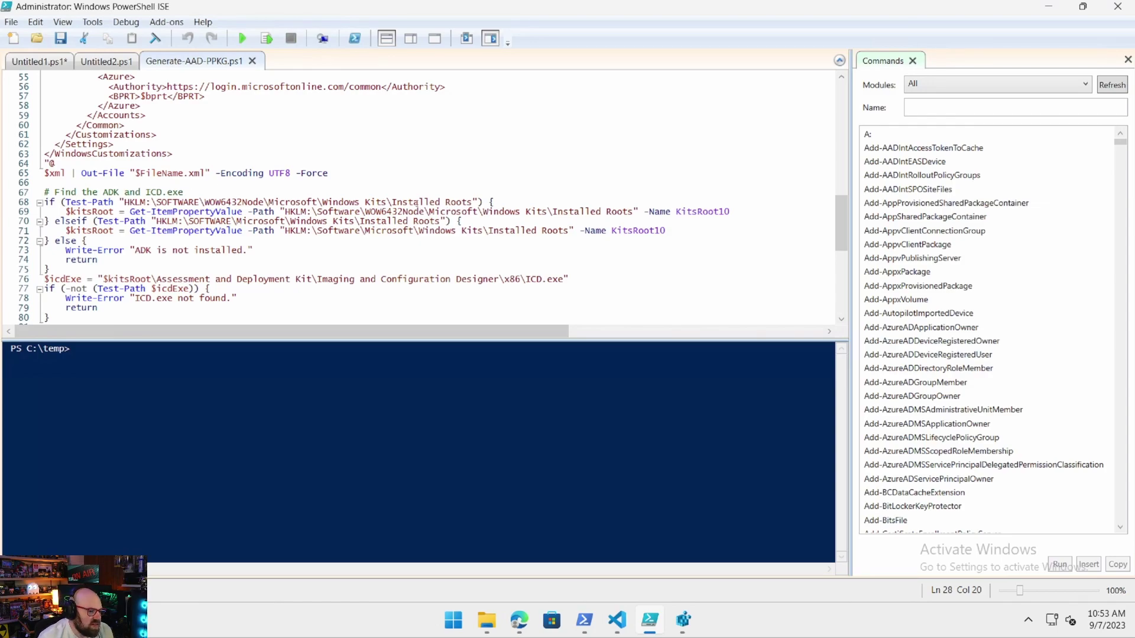
pyautogui.scroll(-1, 195, 226)
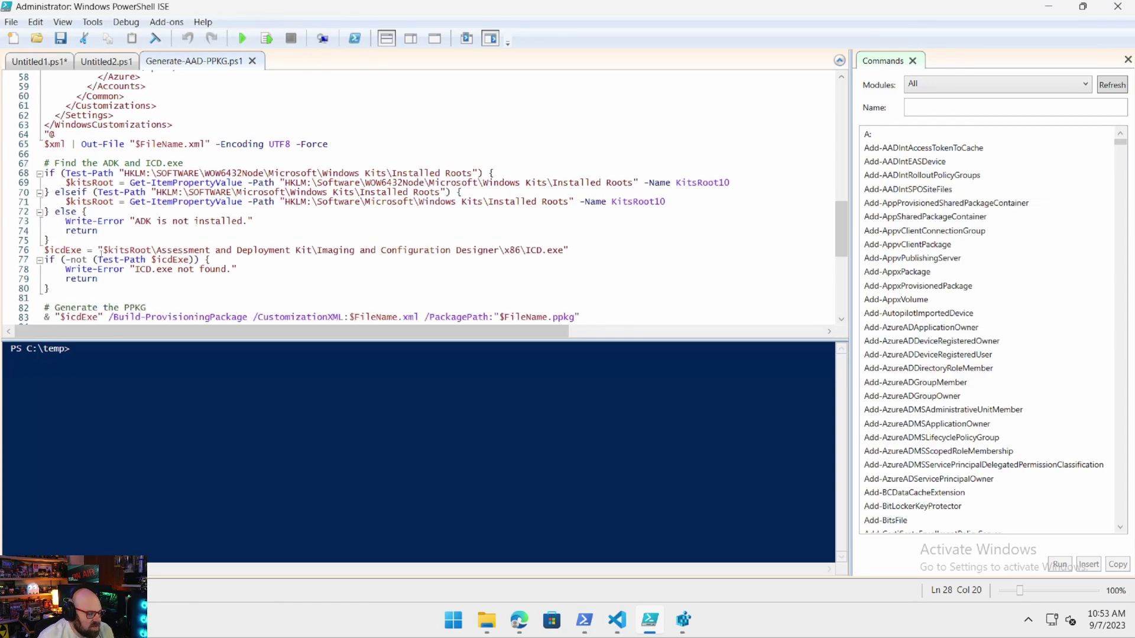
pyautogui.scroll(-2, 381, 266)
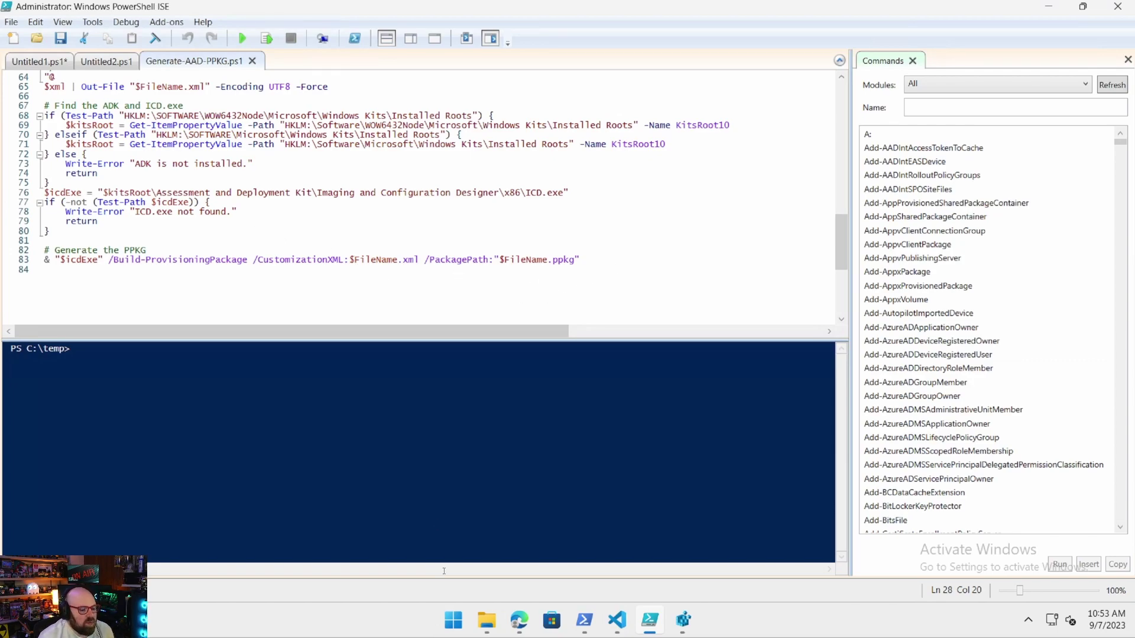
# Locate Generate-AAD-PPKG.ps1 in the temp folder, then go back to the ISE script editor.
pyautogui.moveTo(485, 620)
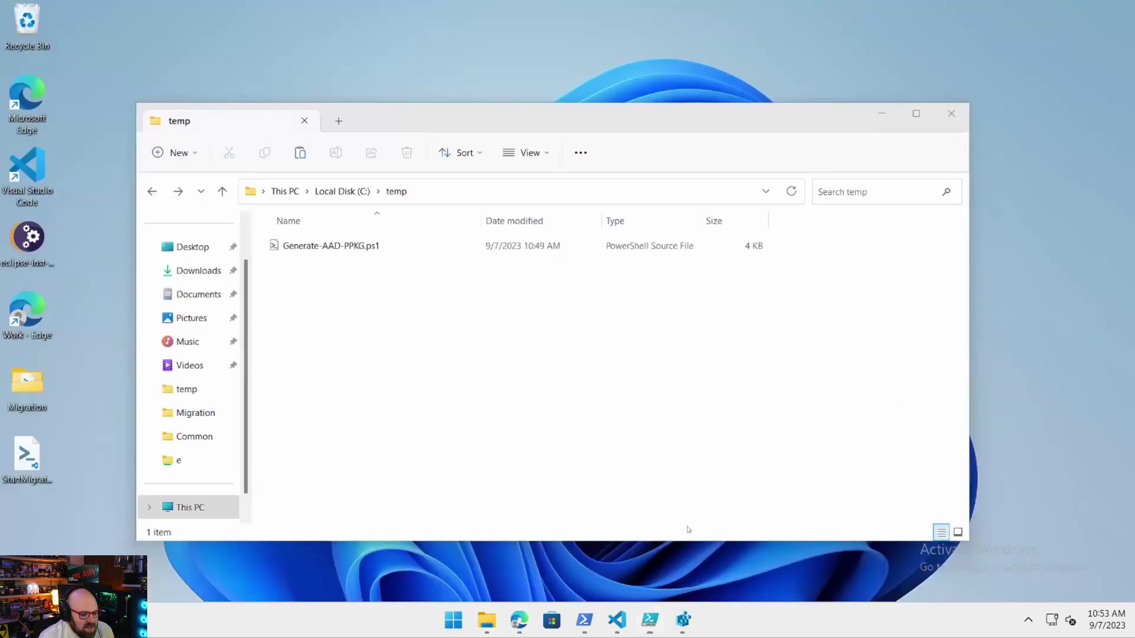
pyautogui.click(689, 530)
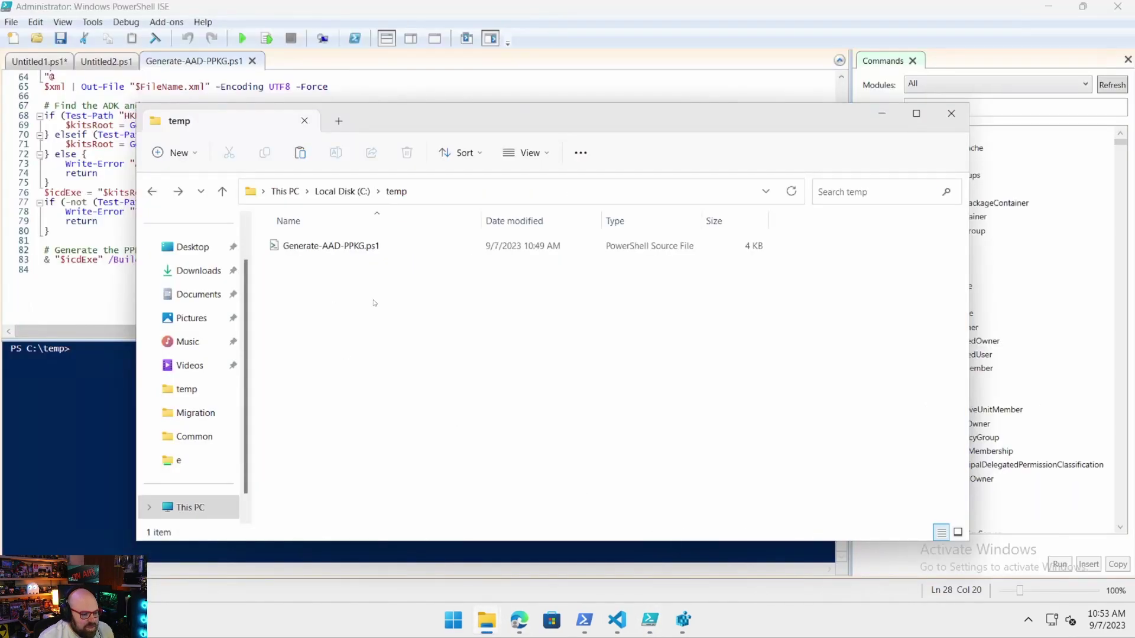
pyautogui.click(372, 251)
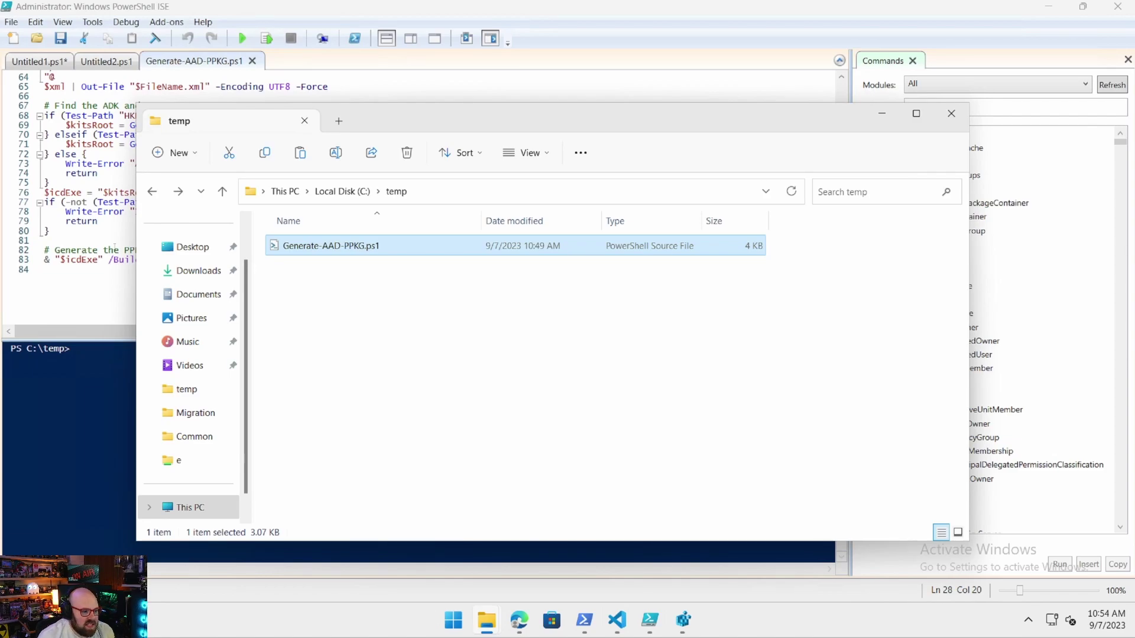
pyautogui.click(89, 285)
pyautogui.scroll(9, 98, 278)
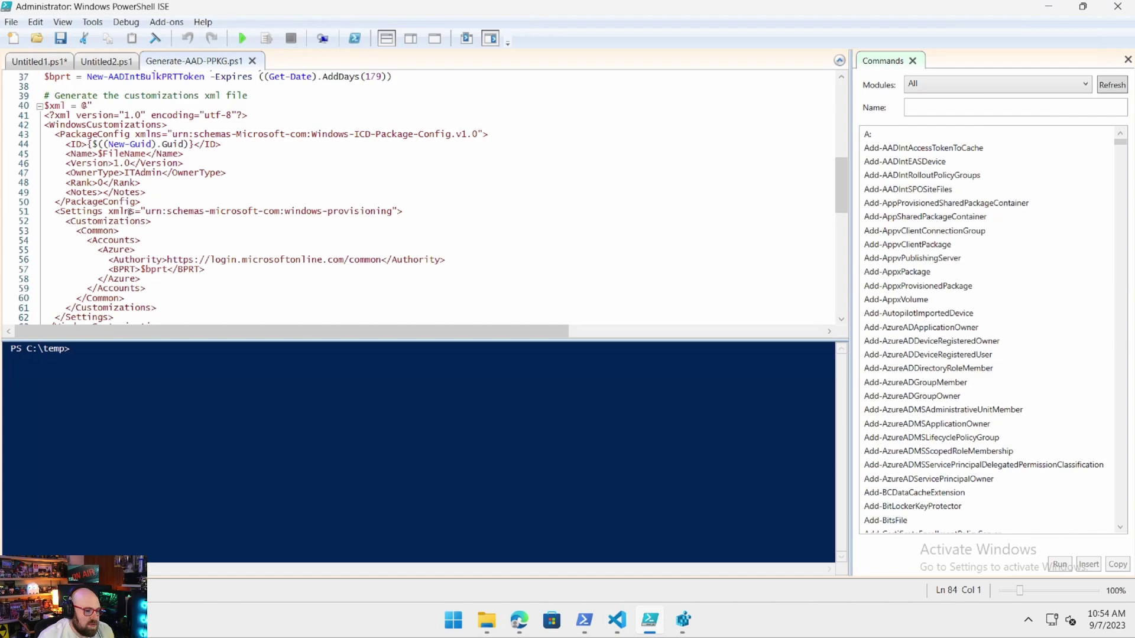
pyautogui.scroll(-8, 129, 211)
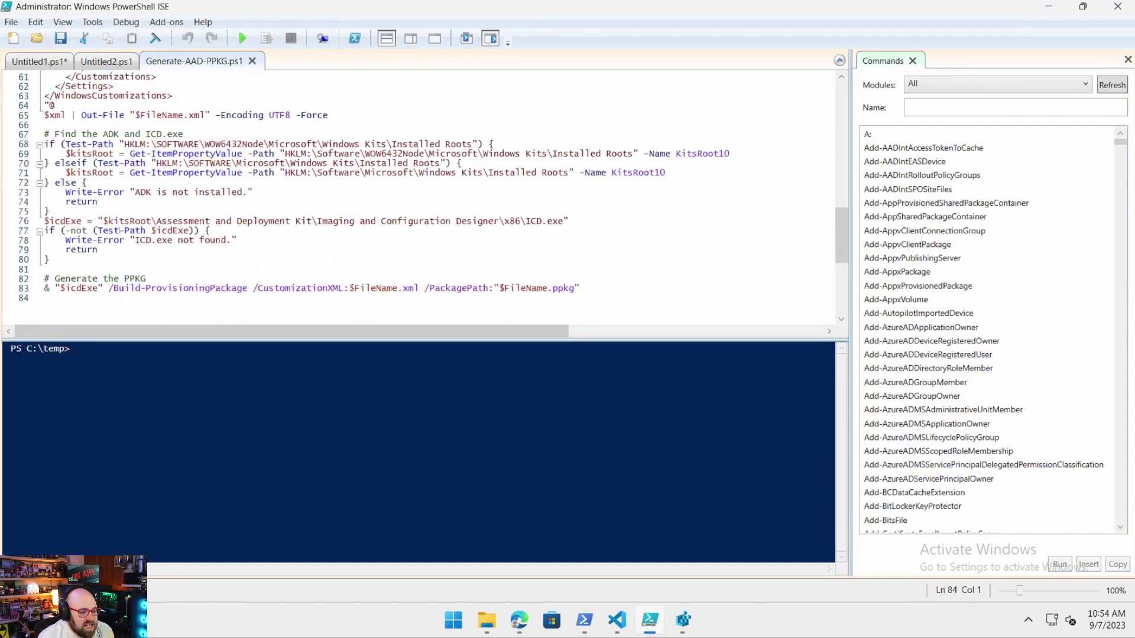
# Run .\Generate-AAD-PPKG.ps1 -FileName manualMigrate in the ISE console.
pyautogui.click(134, 360)
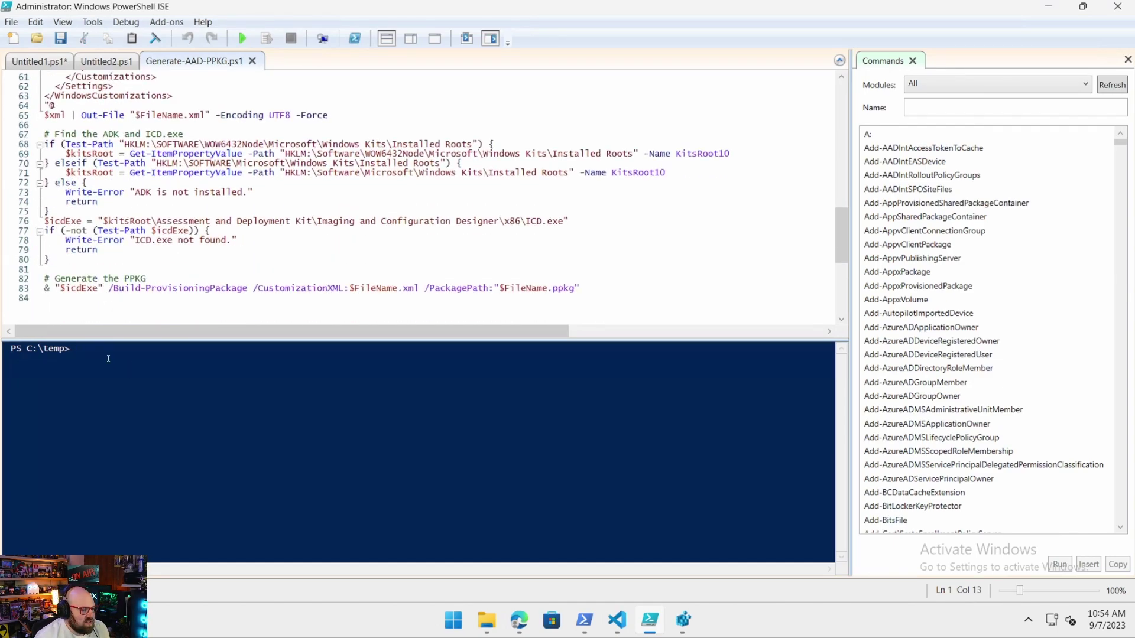
pyautogui.write('Ge')
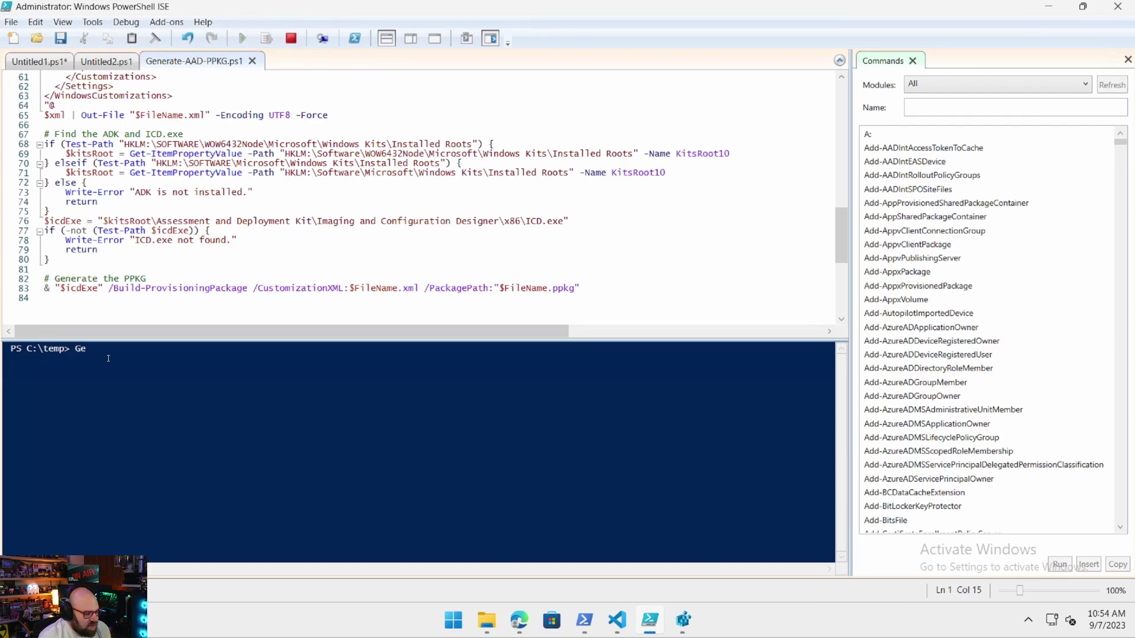
pyautogui.press('Tab')
pyautogui.write('-')
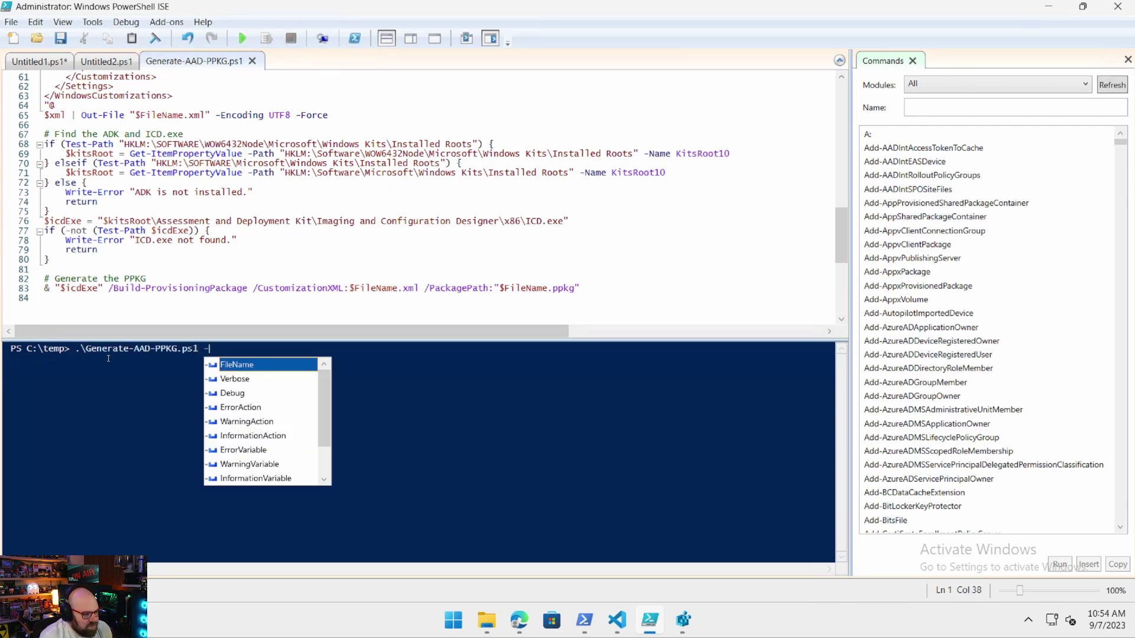
pyautogui.press('Tab')
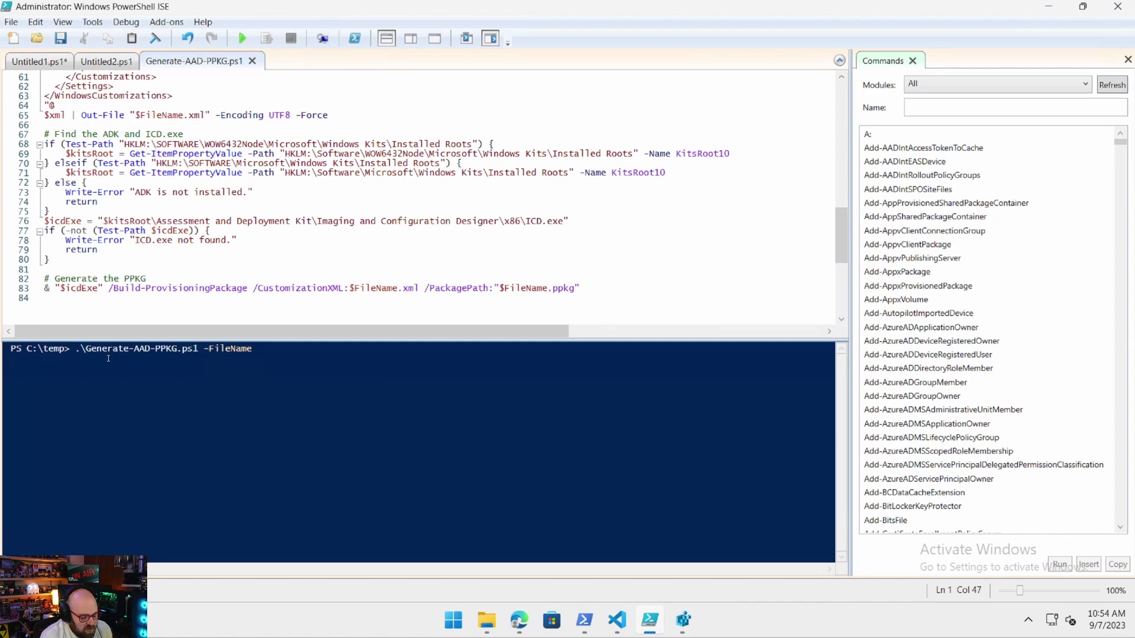
pyautogui.write('man')
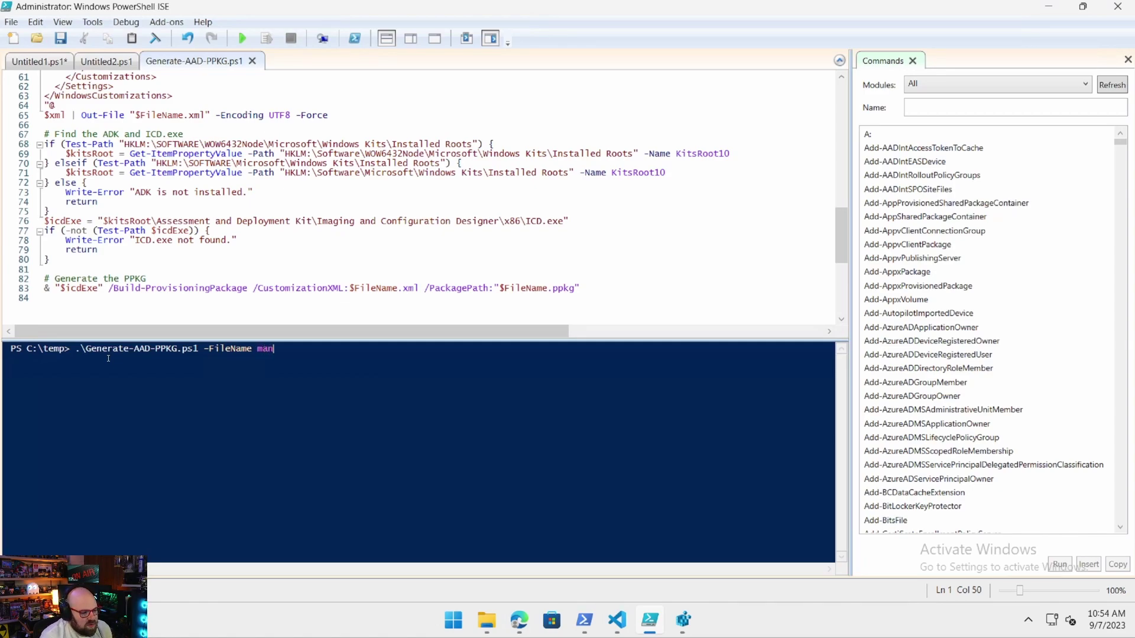
pyautogui.write('ualMigrate')
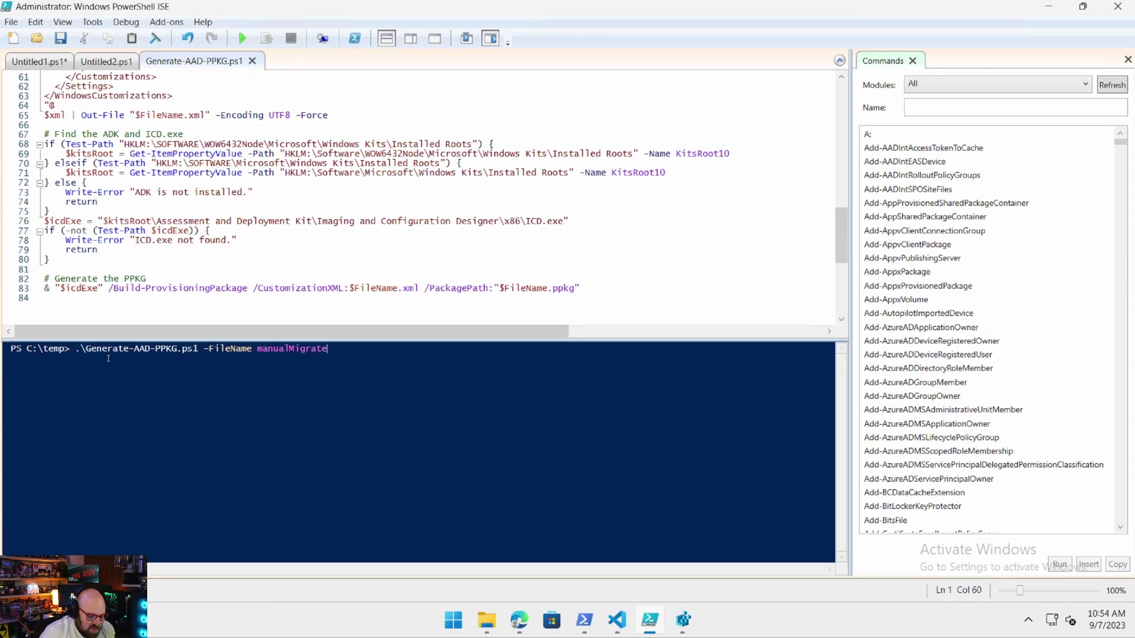
pyautogui.press('Return')
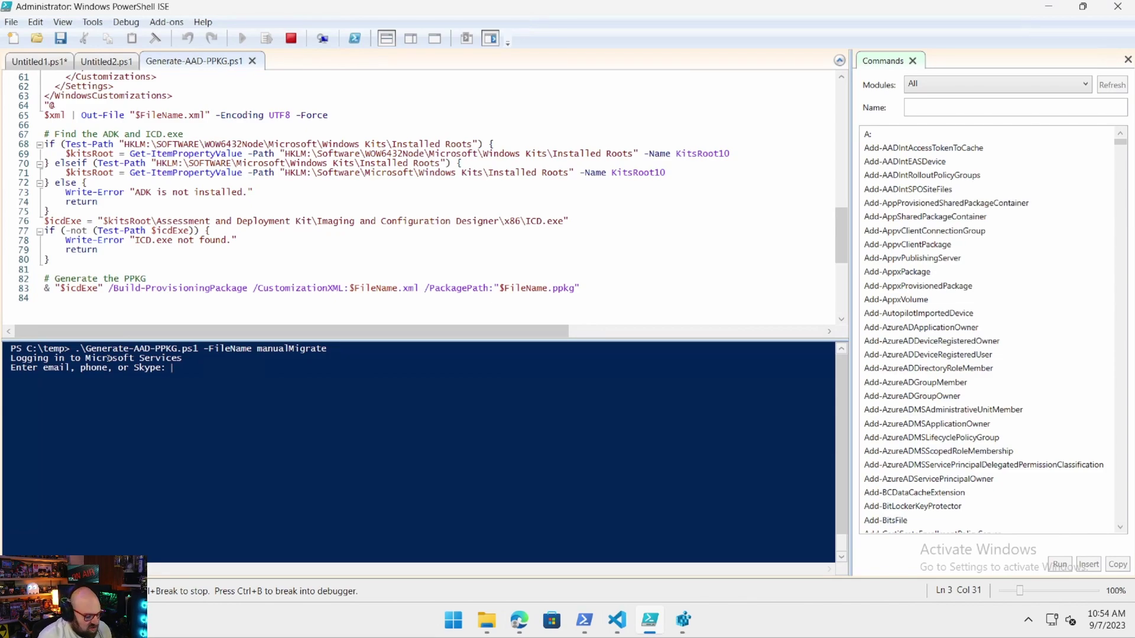
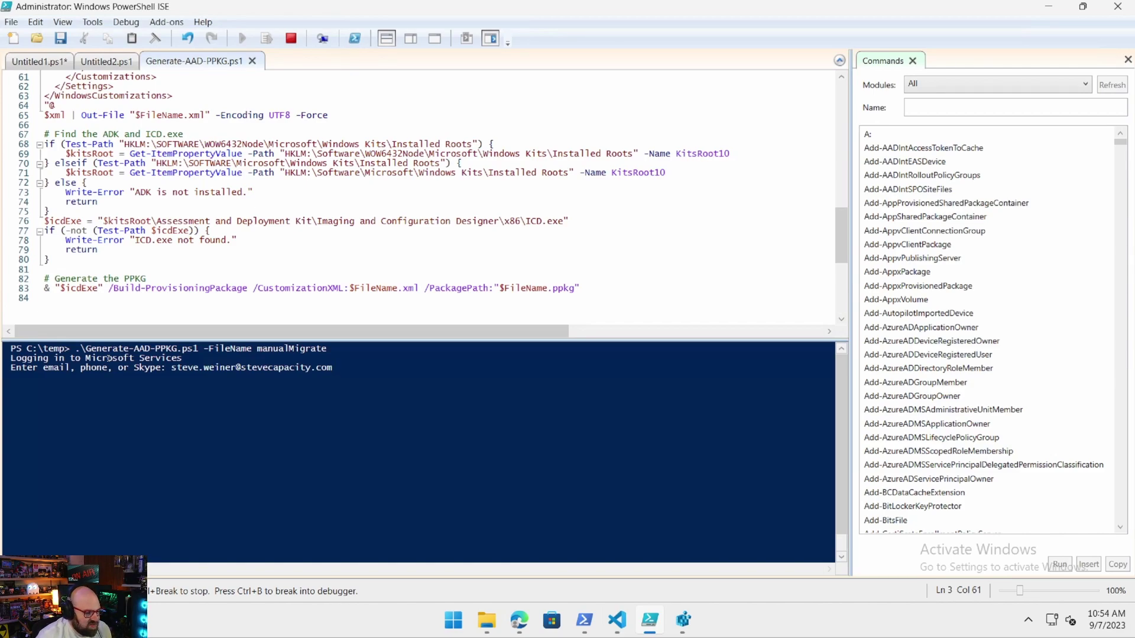
# Sign in with the tenant account name and its password when prompted.
pyautogui.press('Return')
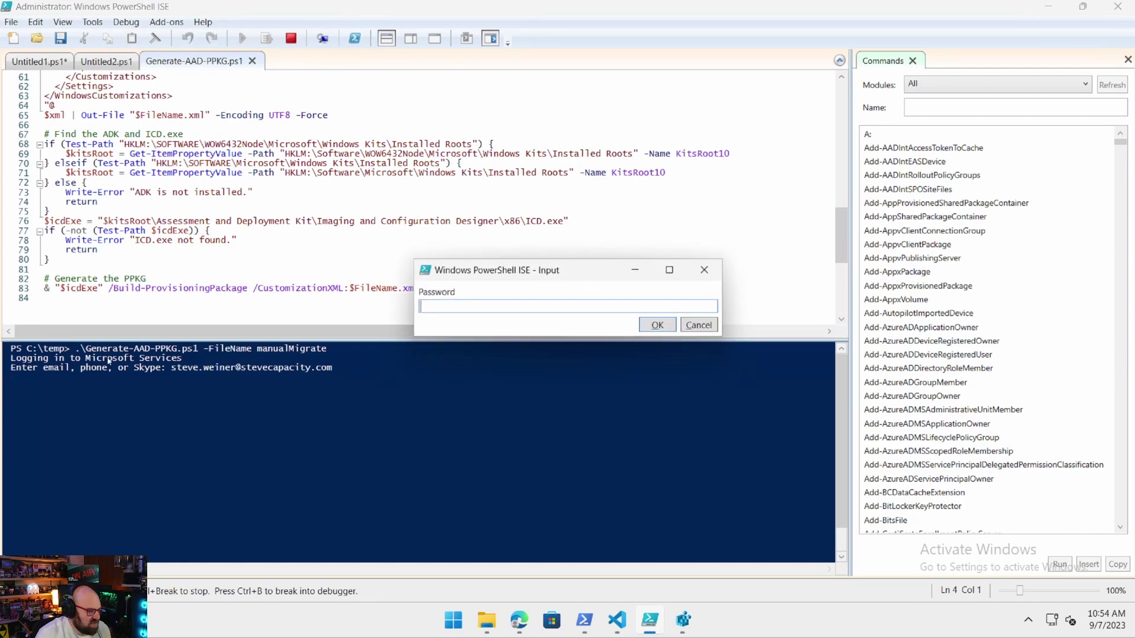
pyautogui.write('**********')
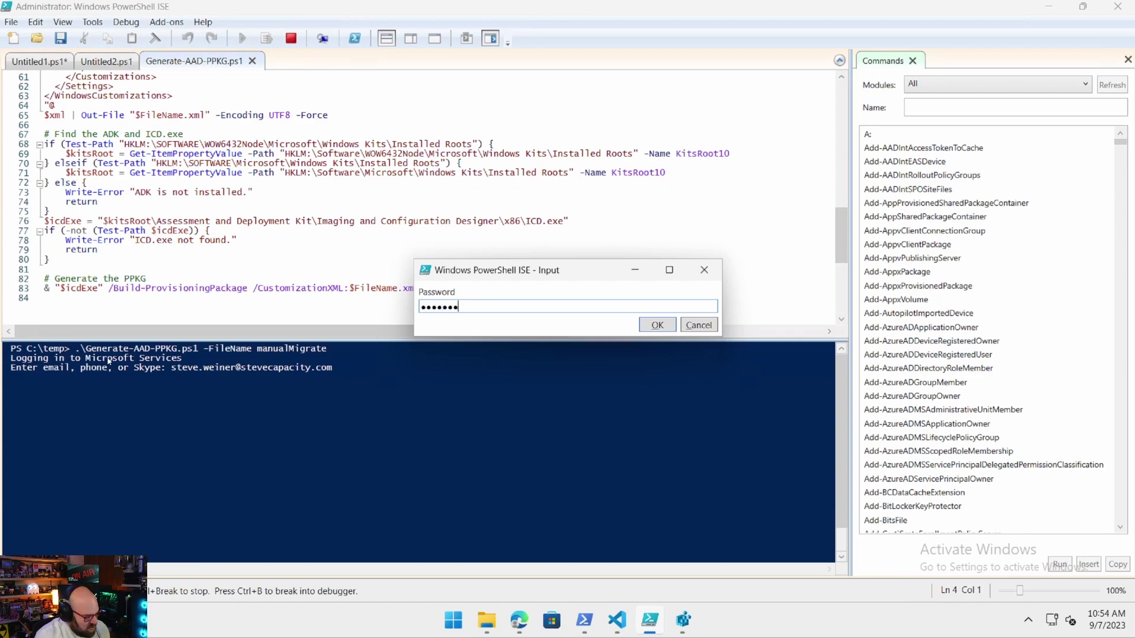
pyautogui.press('Return')
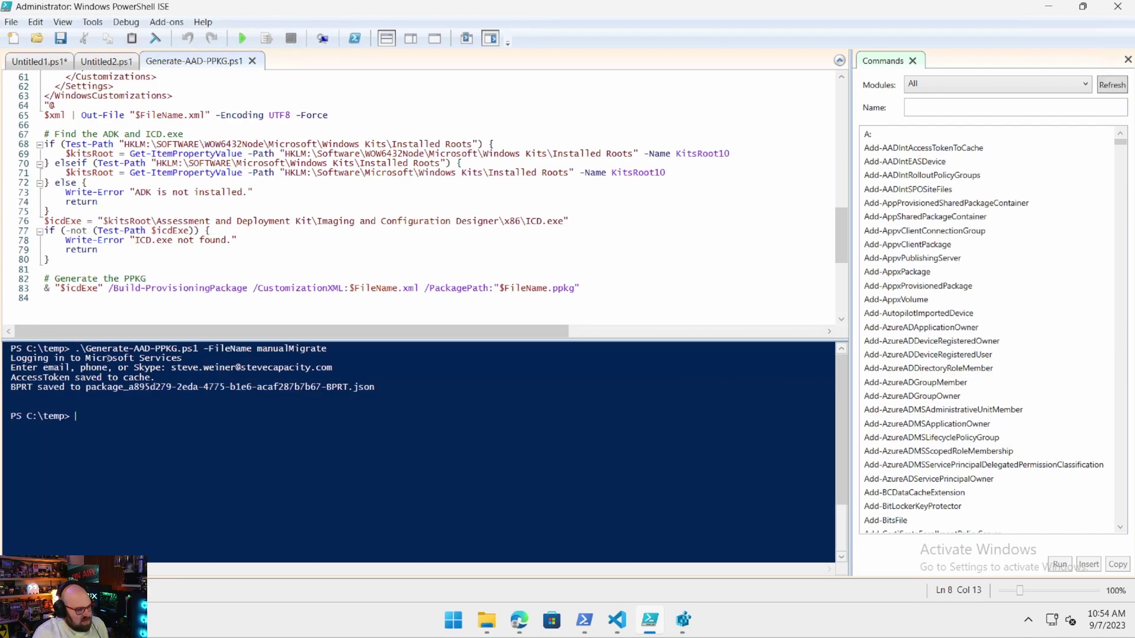
# Open the generated manualMigrate.xml from the temp folder in VS Code.
pyautogui.moveTo(486, 621)
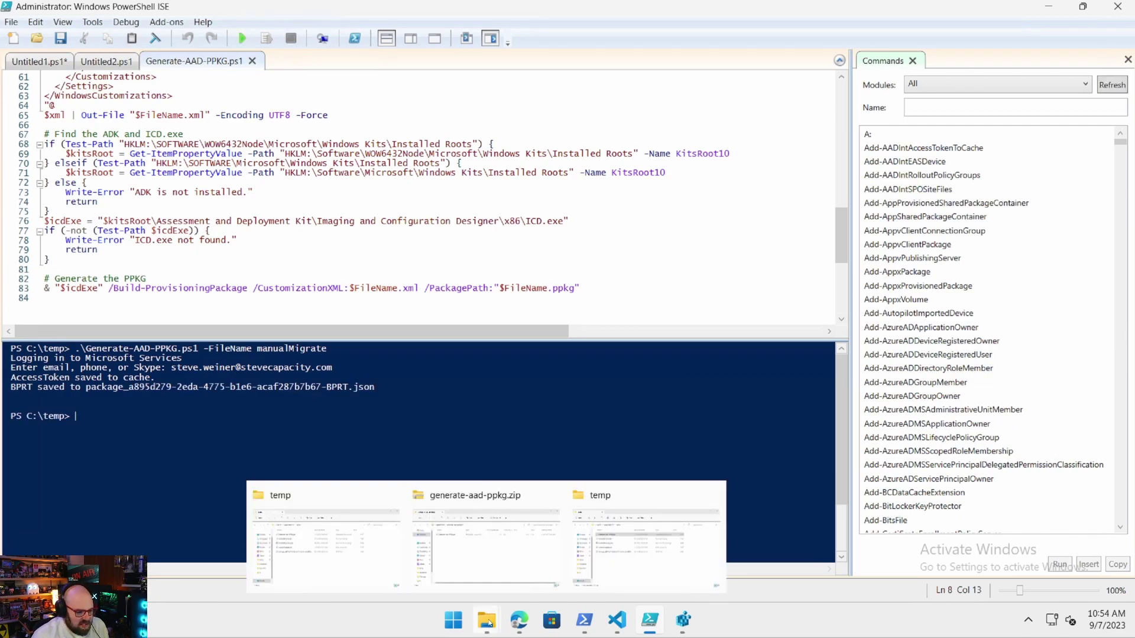
pyautogui.click(650, 539)
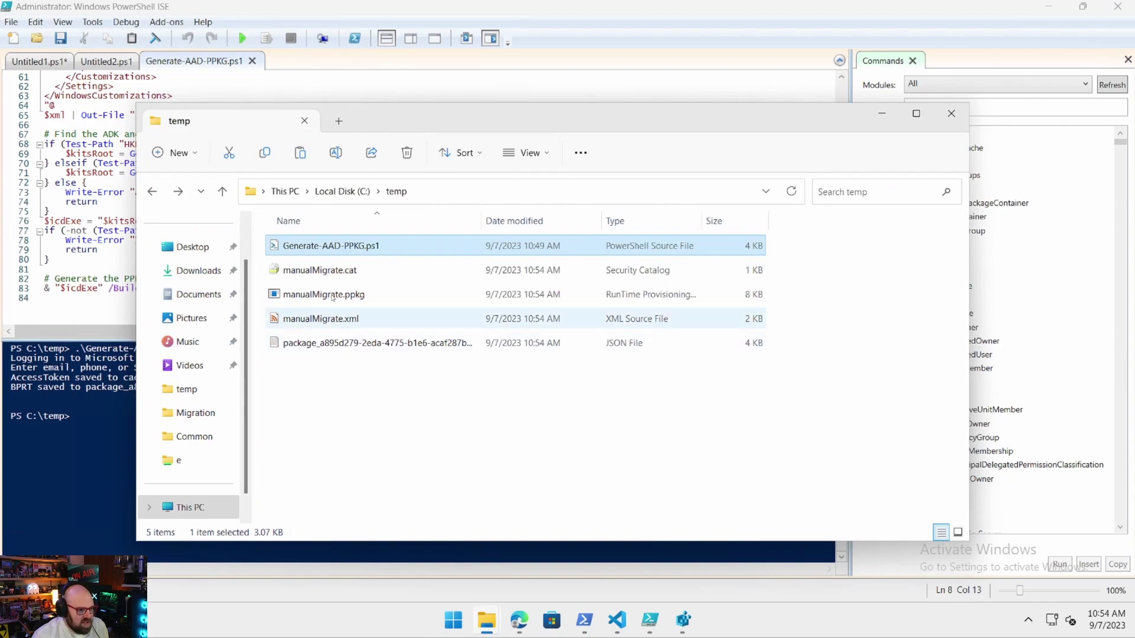
pyautogui.click(316, 319)
pyautogui.doubleClick(316, 320)
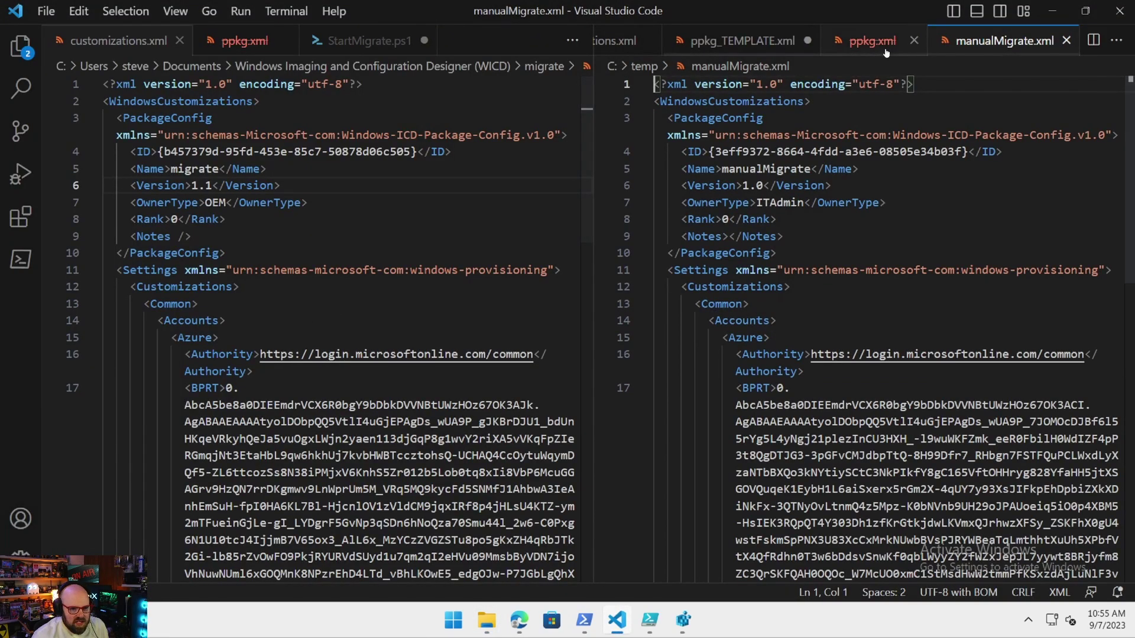
# Close both ppkg.xml copies and scroll through the manualMigrate.xml contents.
pyautogui.click(912, 40)
pyautogui.click(286, 41)
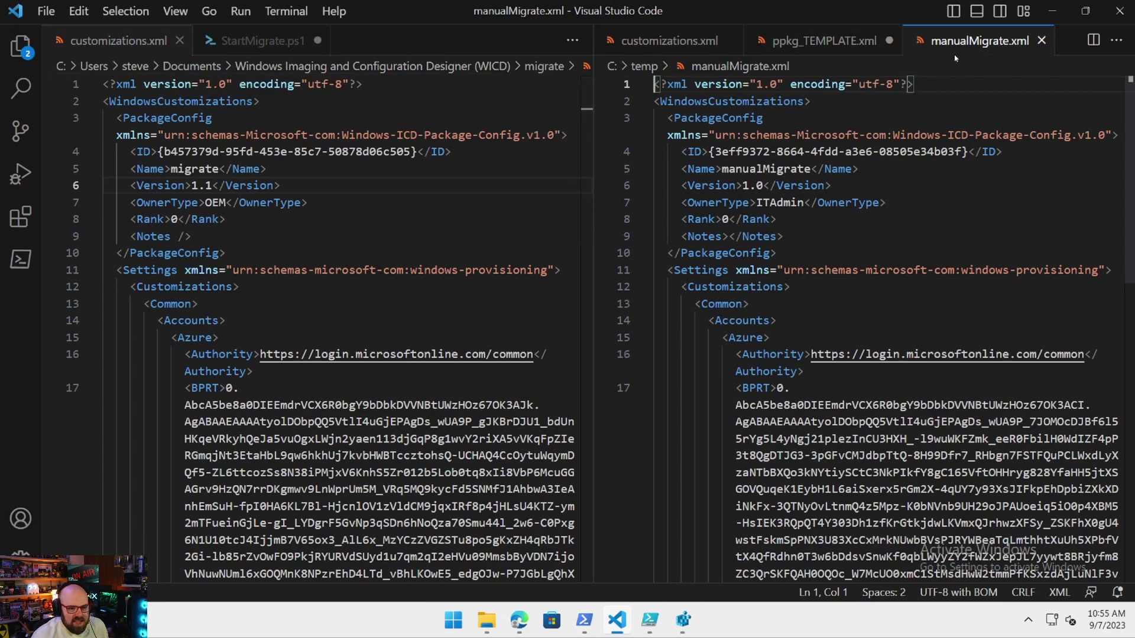
pyautogui.scroll(-7, 953, 223)
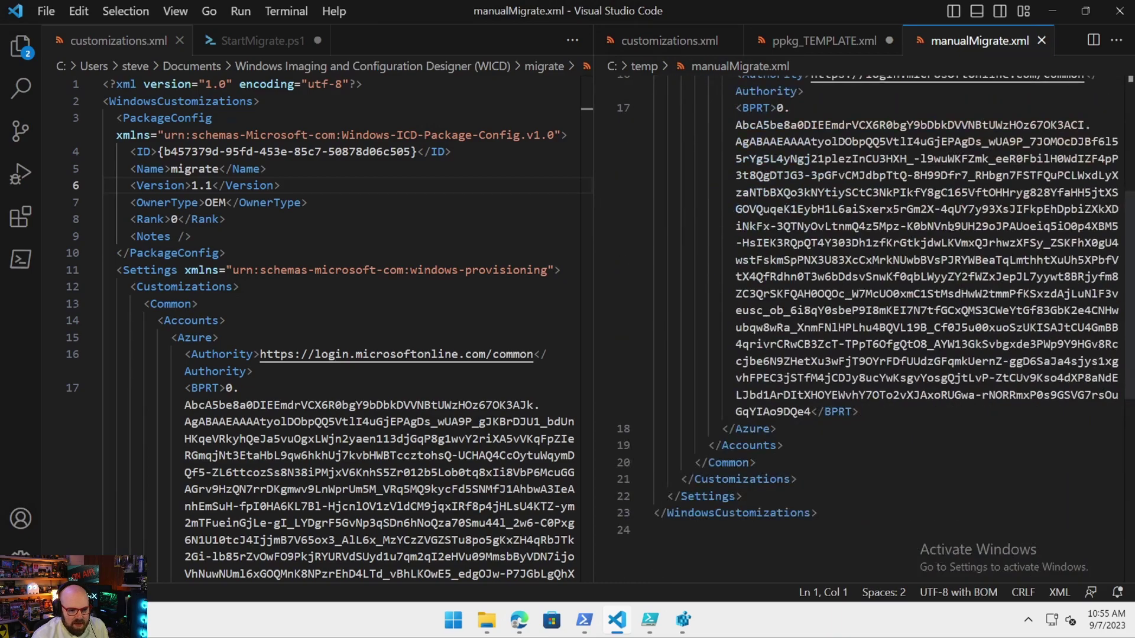
pyautogui.scroll(7, 836, 485)
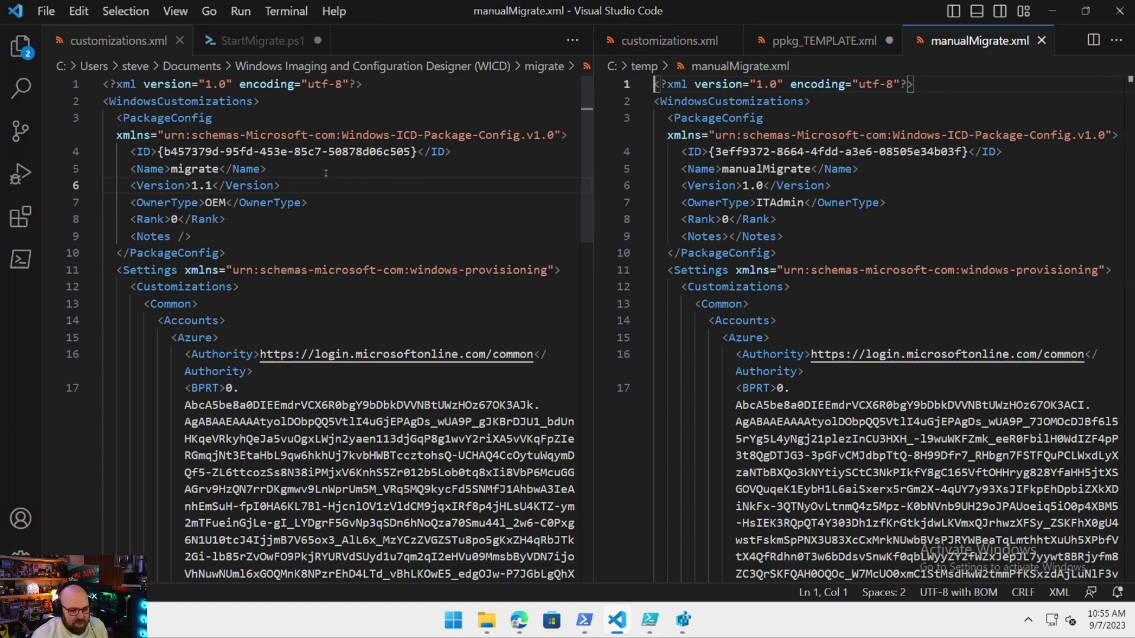
pyautogui.scroll(-2, 926, 371)
pyautogui.scroll(-2, 926, 372)
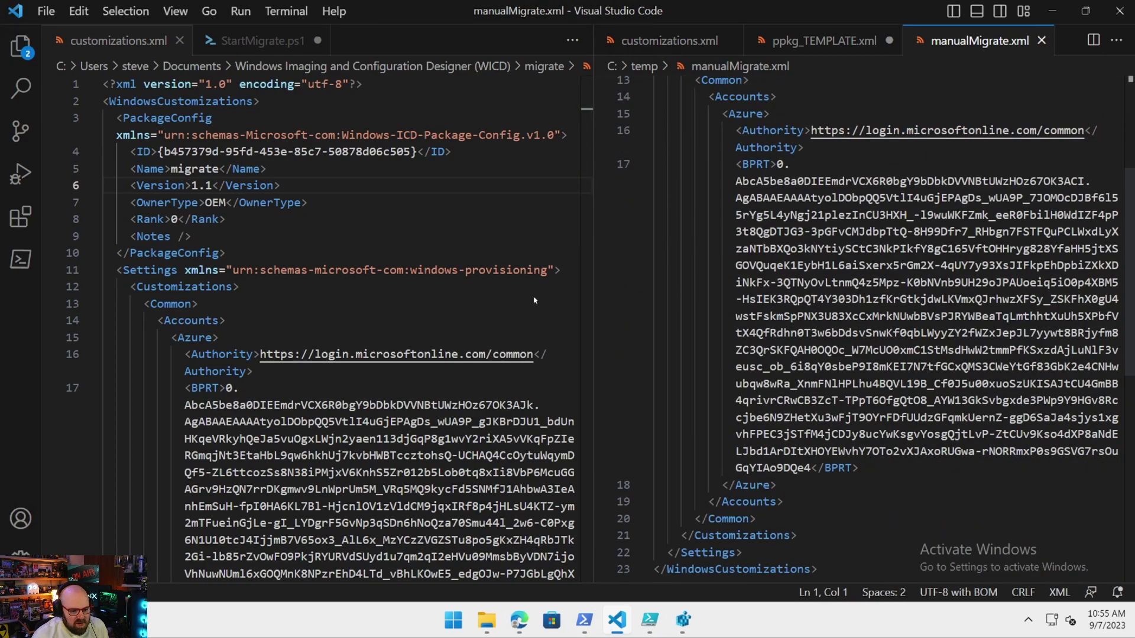
pyautogui.scroll(-2, 534, 300)
pyautogui.scroll(-5, 418, 277)
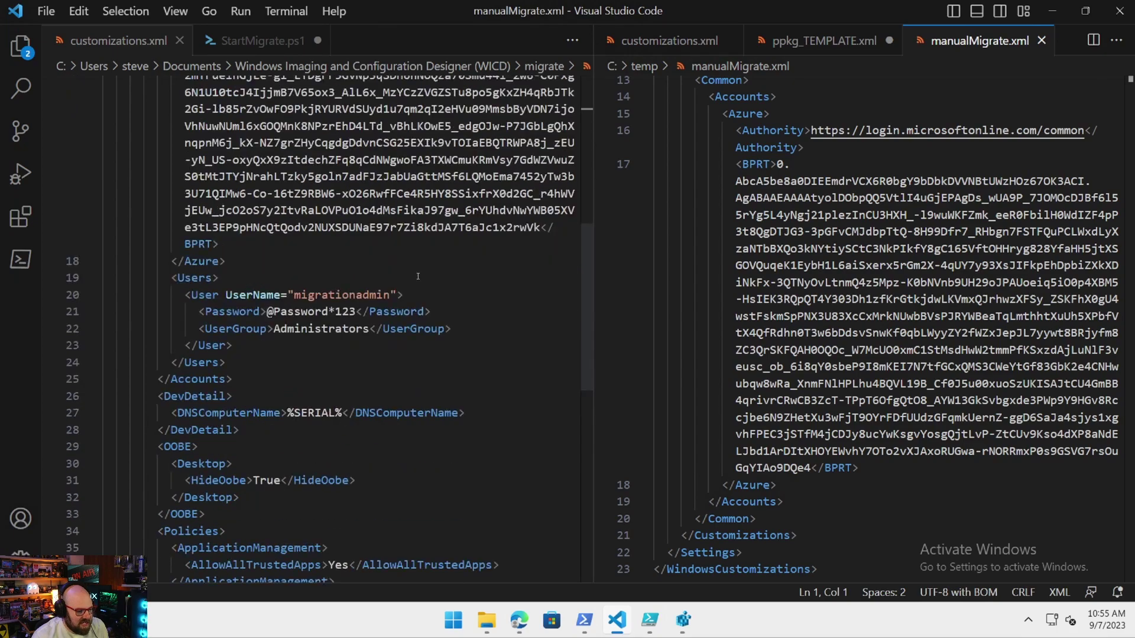
pyautogui.scroll(-6, 785, 526)
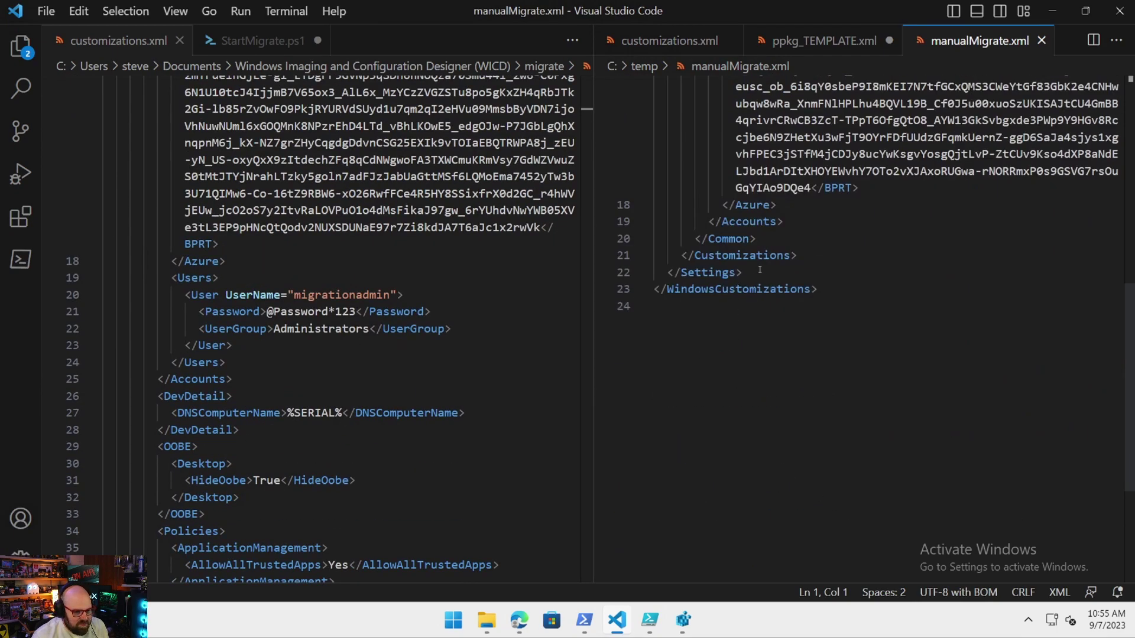
pyautogui.scroll(2, 760, 271)
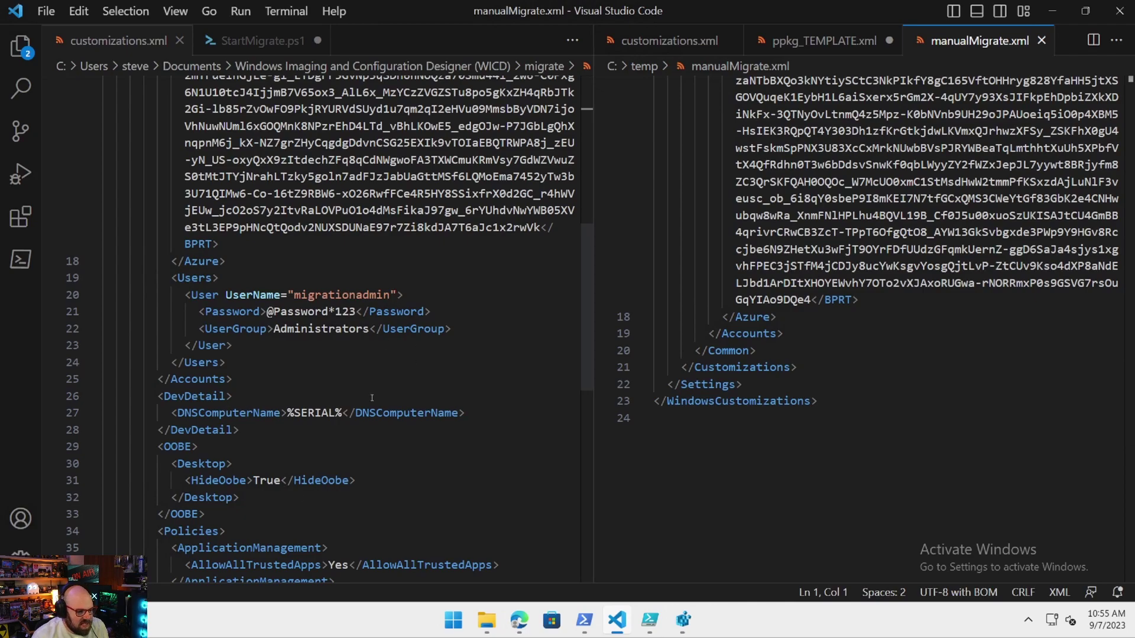
pyautogui.scroll(3, 893, 448)
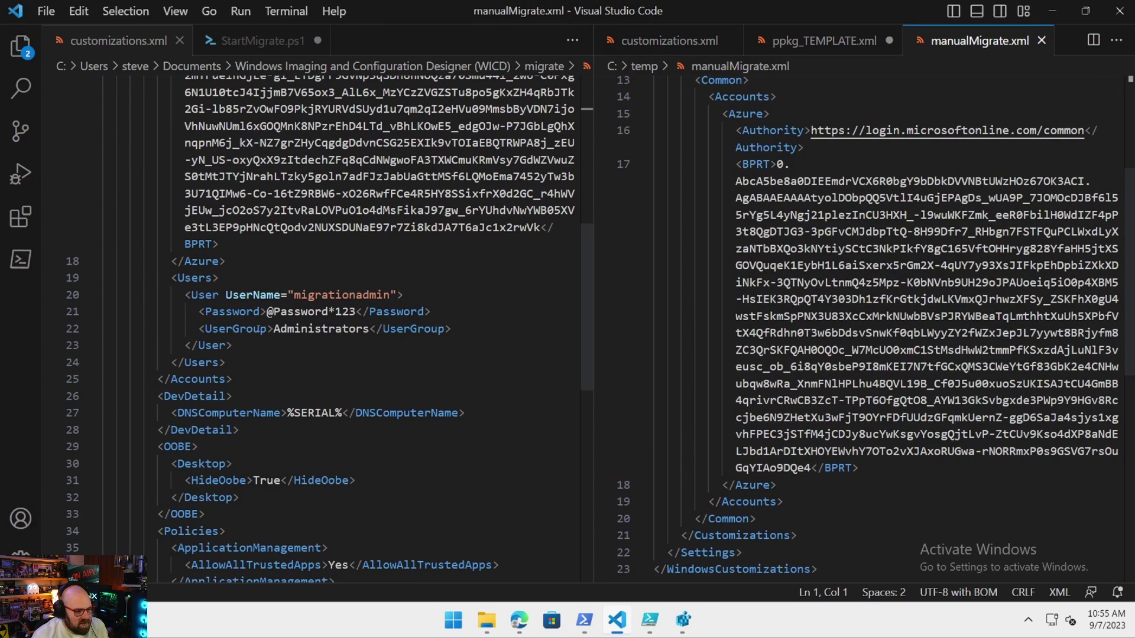
pyautogui.scroll(4, 794, 566)
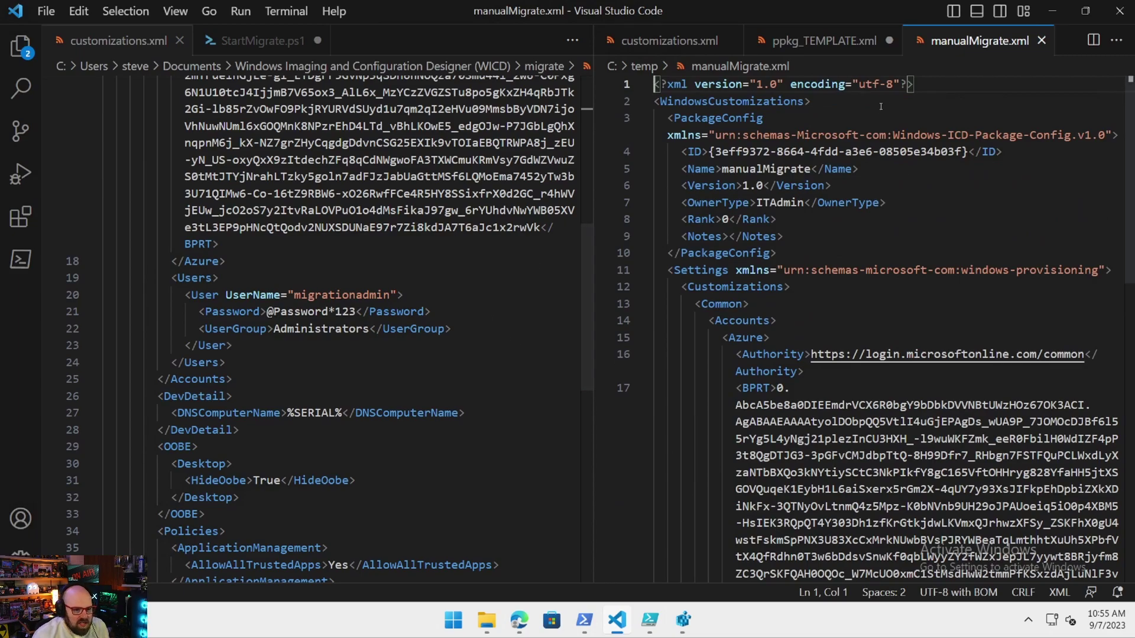
# Select the built manualMigrate.ppkg in the temp folder.
pyautogui.moveTo(487, 619)
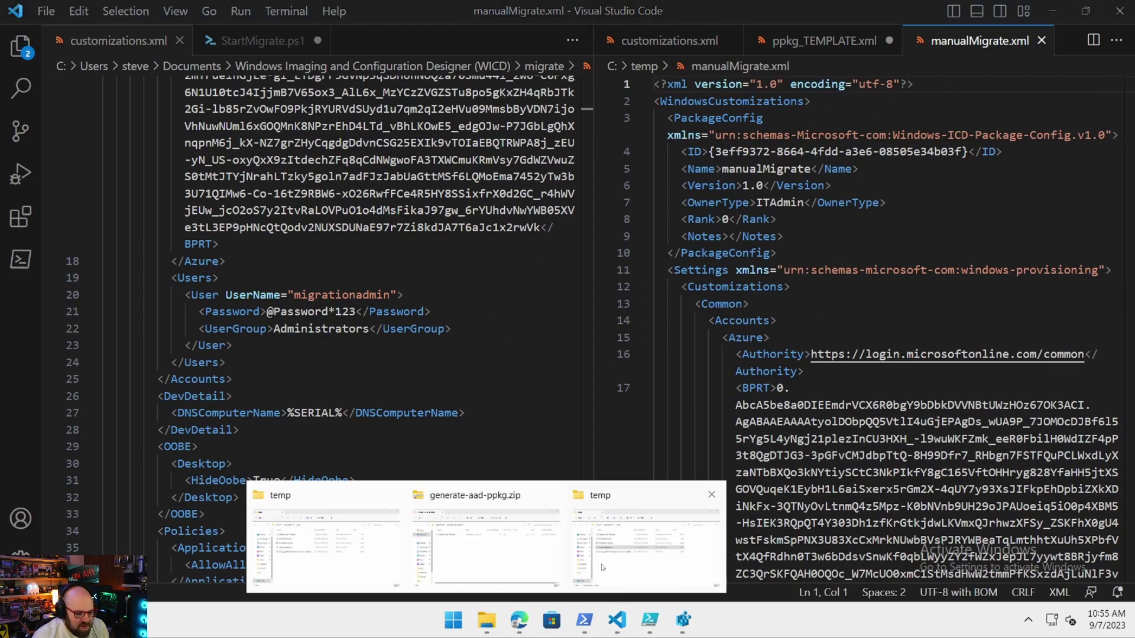
pyautogui.click(615, 501)
pyautogui.click(322, 296)
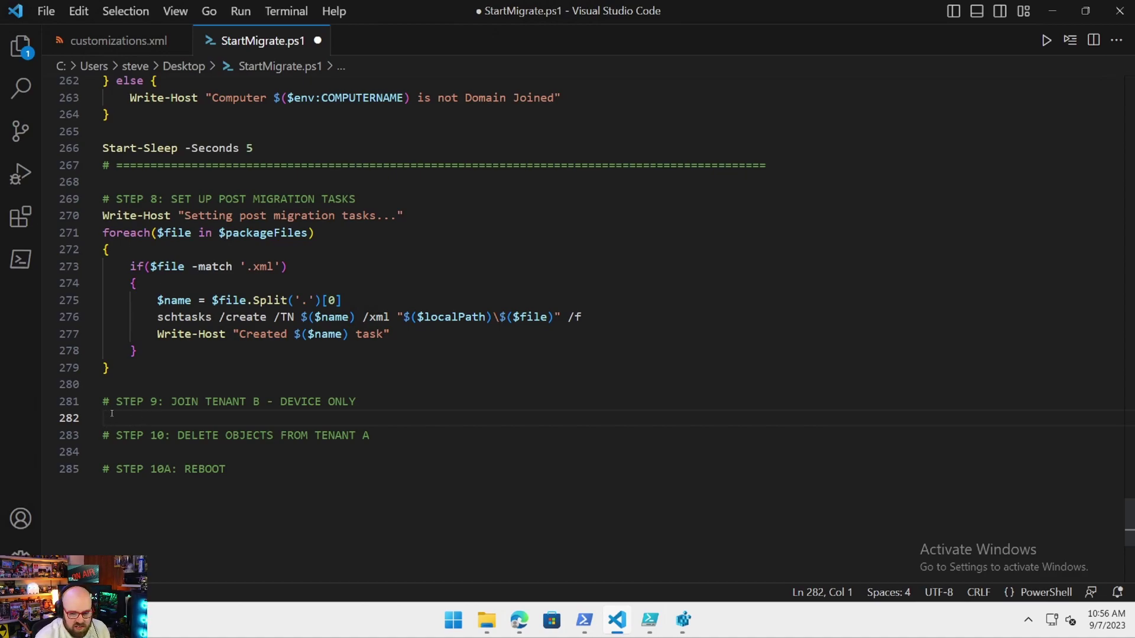
# Add Write-Host "Installing provisioning package for new Azure AD tenant" under # STEP 9.
pyautogui.write('Write-Host')
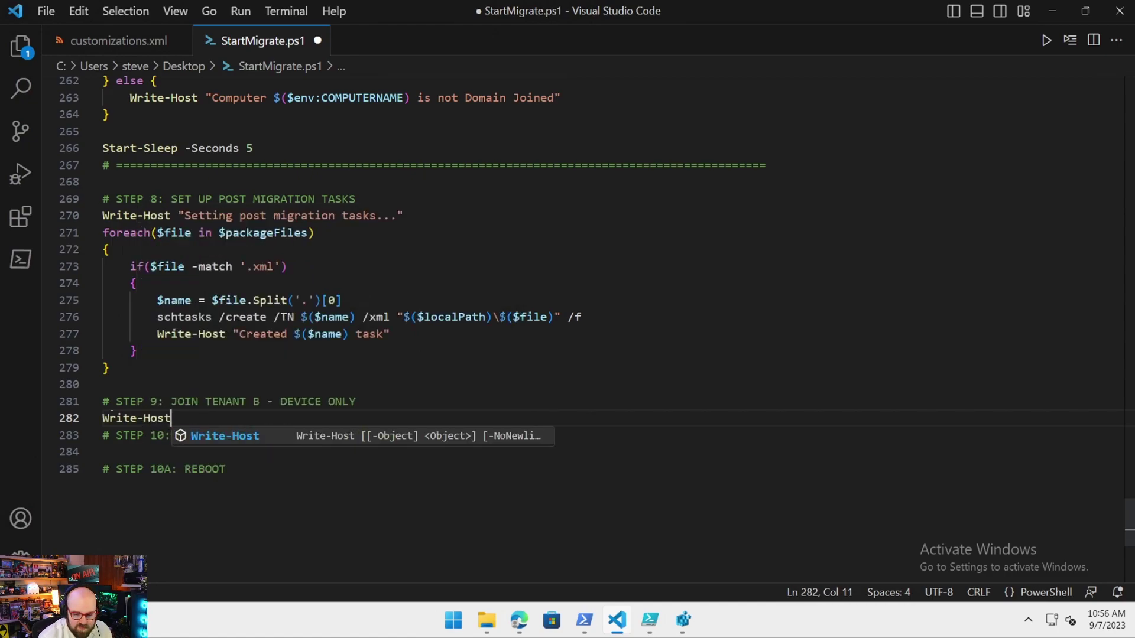
pyautogui.write(' "Installing p')
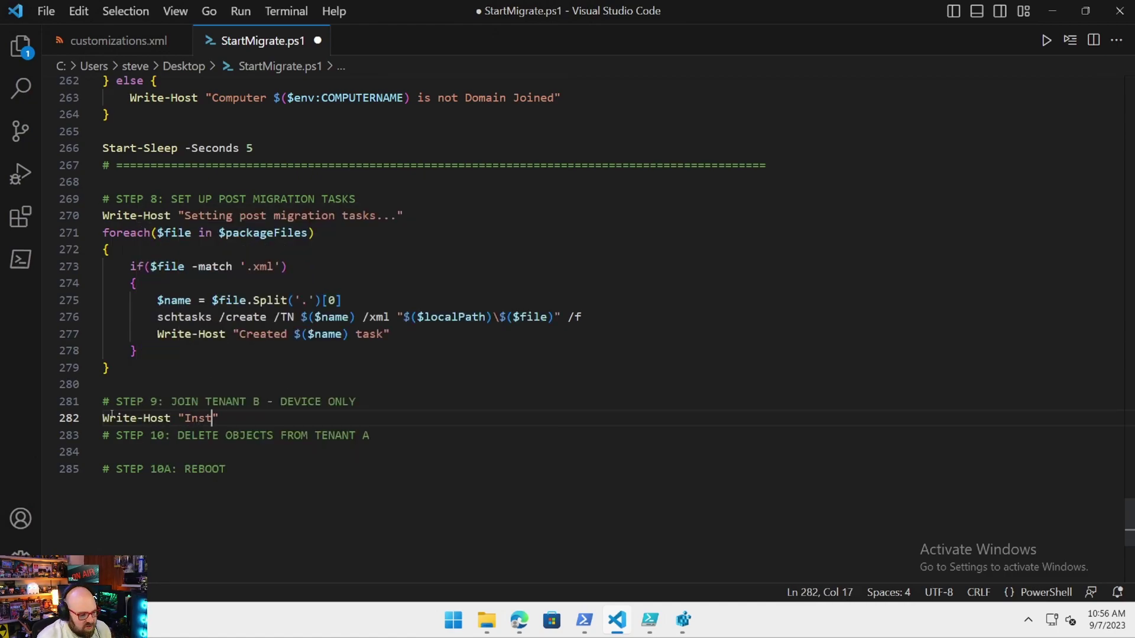
pyautogui.write('rovisioning pac')
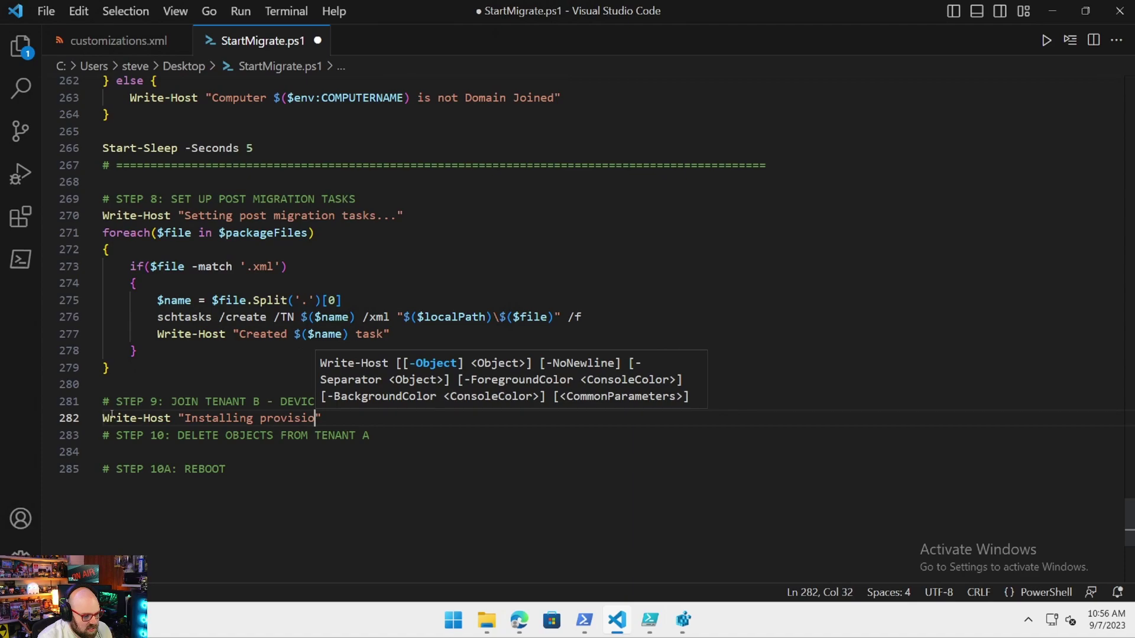
pyautogui.write('kage for new Az')
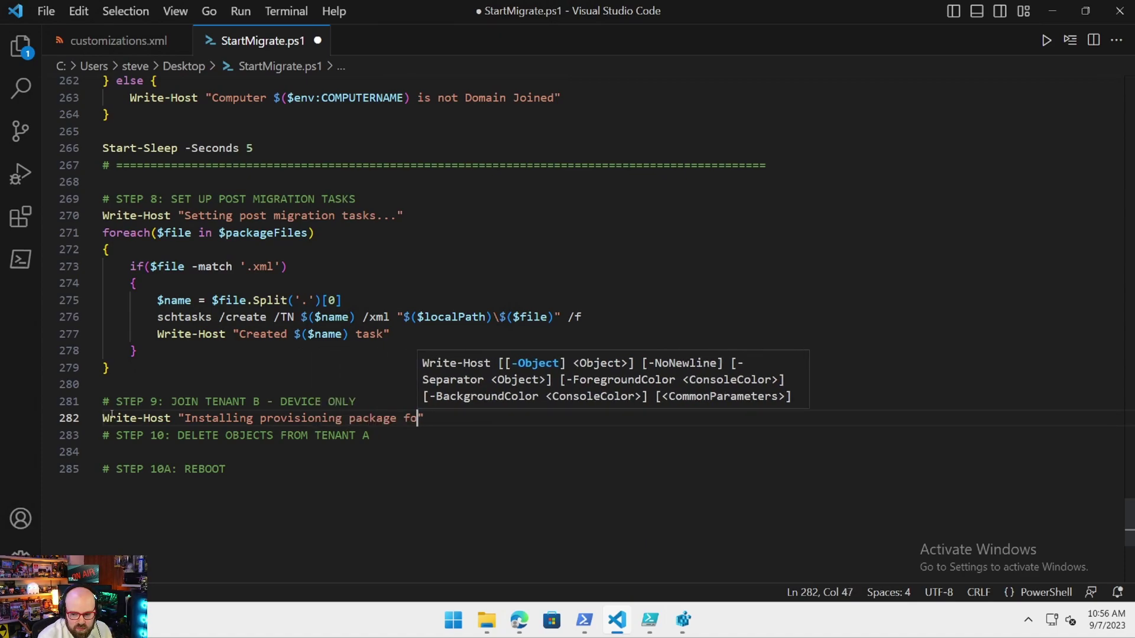
pyautogui.write('ure AD tenant')
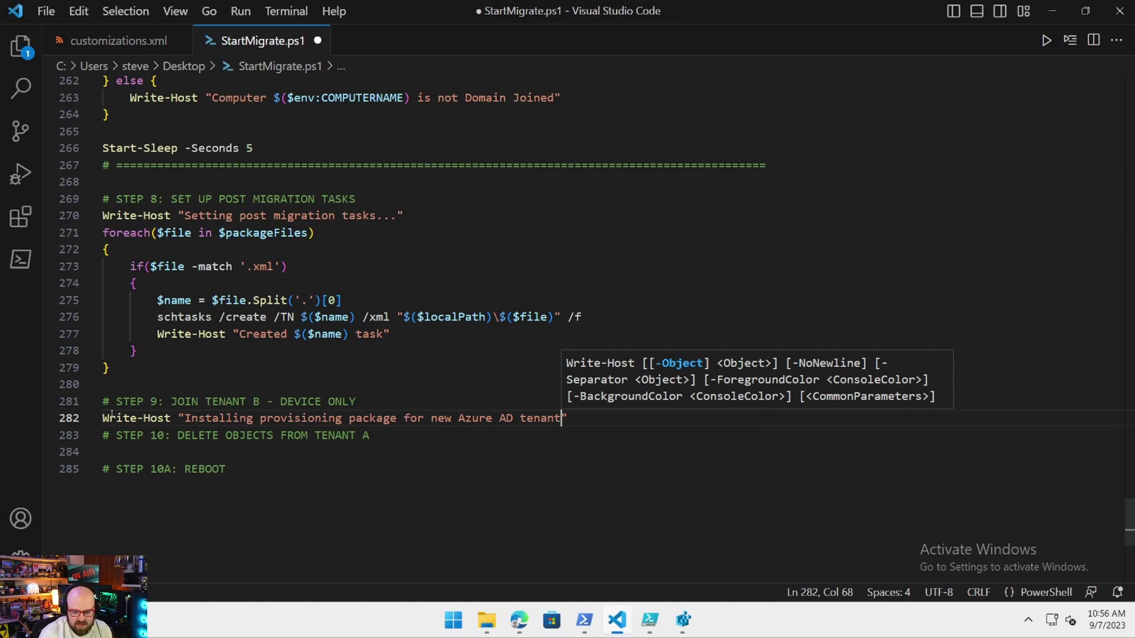
pyautogui.write('"')
pyautogui.press('Return')
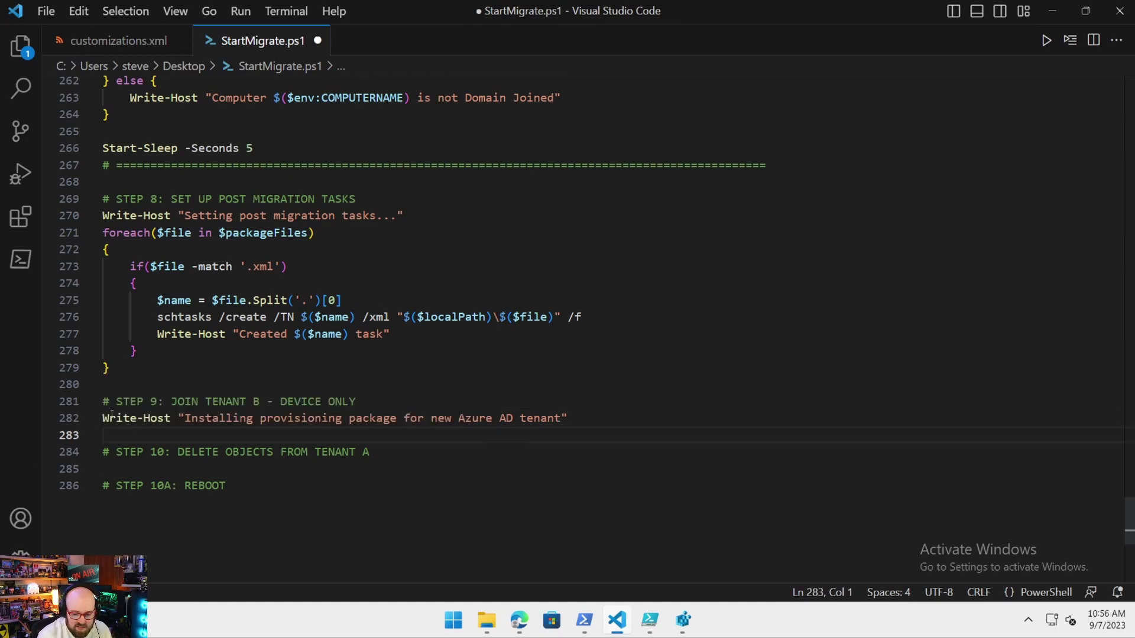
# Write Install-ProvisioningPackage -PackagePath "$($localPath)\migrate.ppkg" -QuietInstall -Force in step 9.
pyautogui.write('Install-Provi')
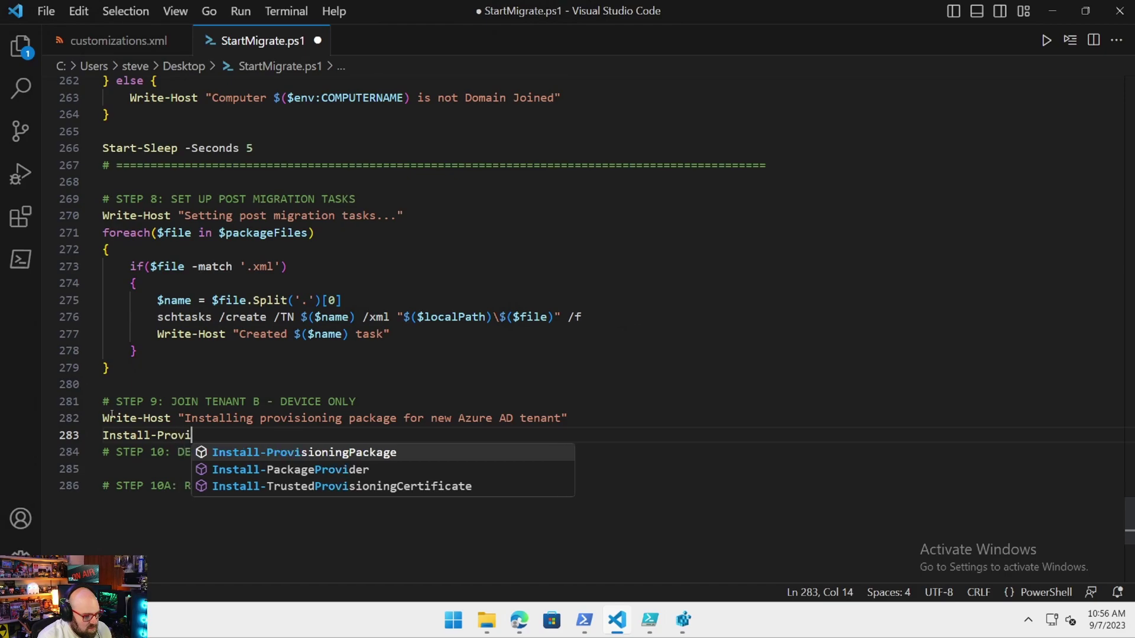
pyautogui.press('Tab')
pyautogui.write('-Pa')
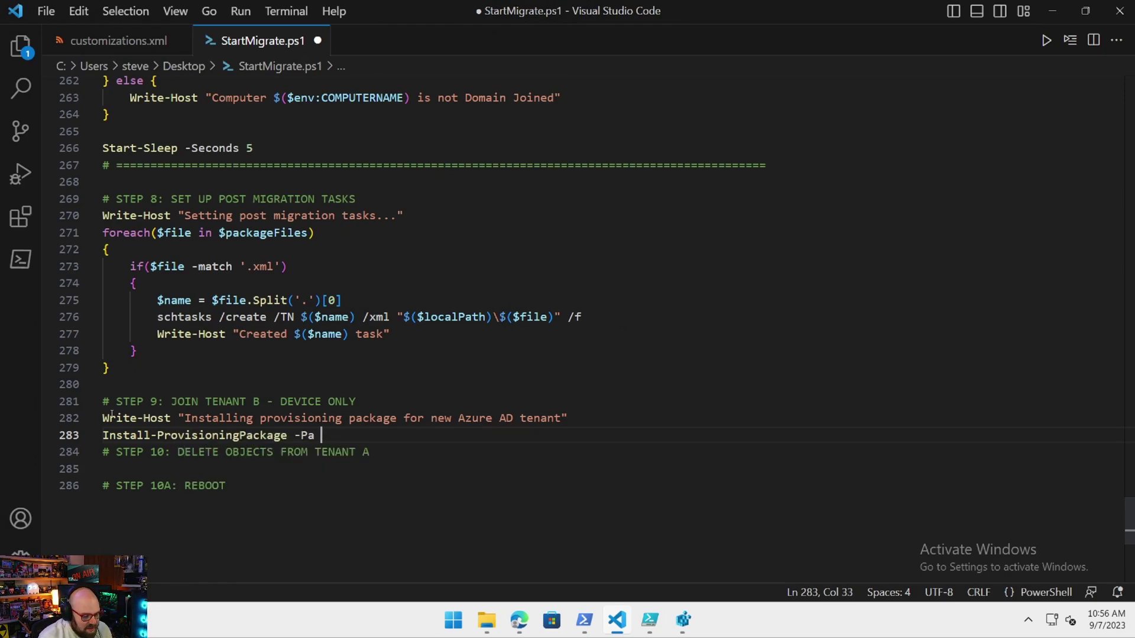
pyautogui.write('ckageP')
pyautogui.press('Tab')
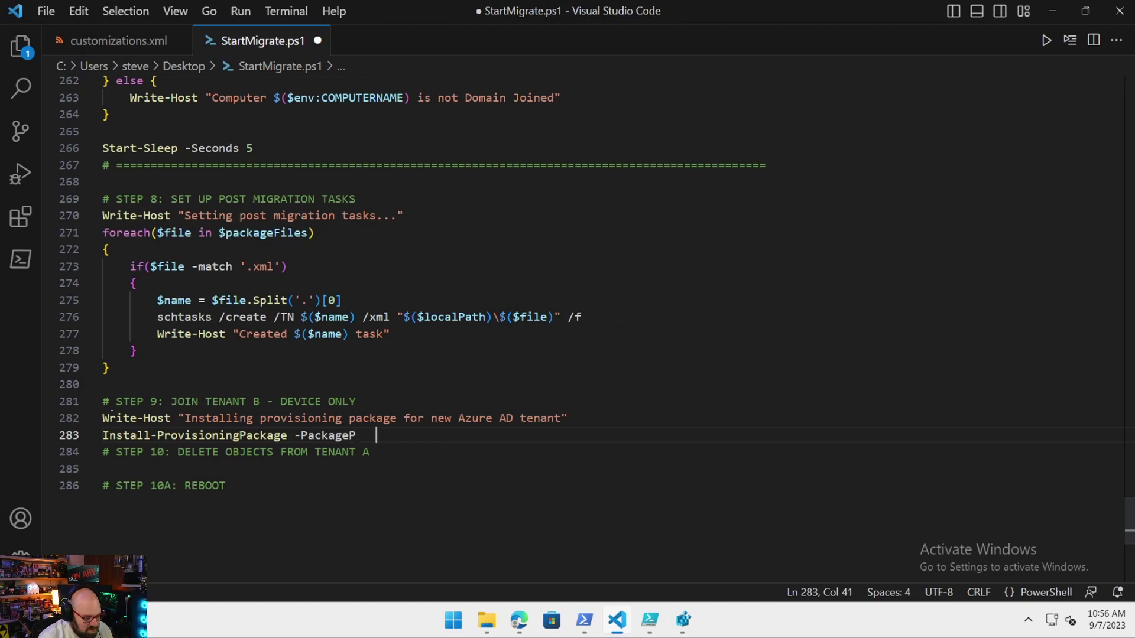
pyautogui.press('BackSpace')
pyautogui.press('BackSpace')
pyautogui.write('a')
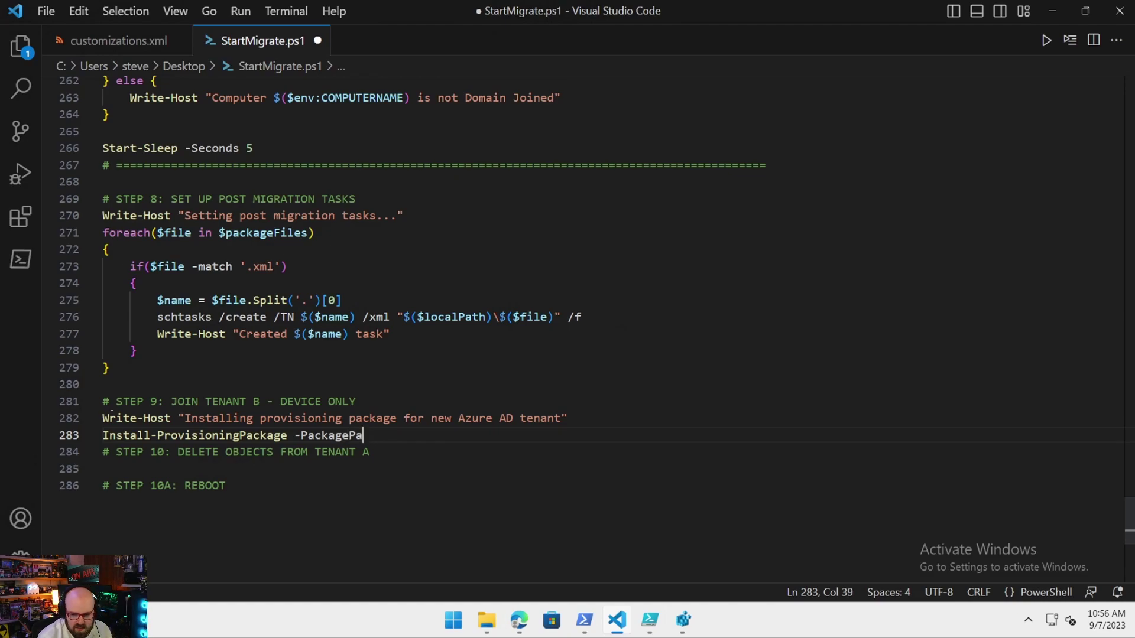
pyautogui.write('th "$($')
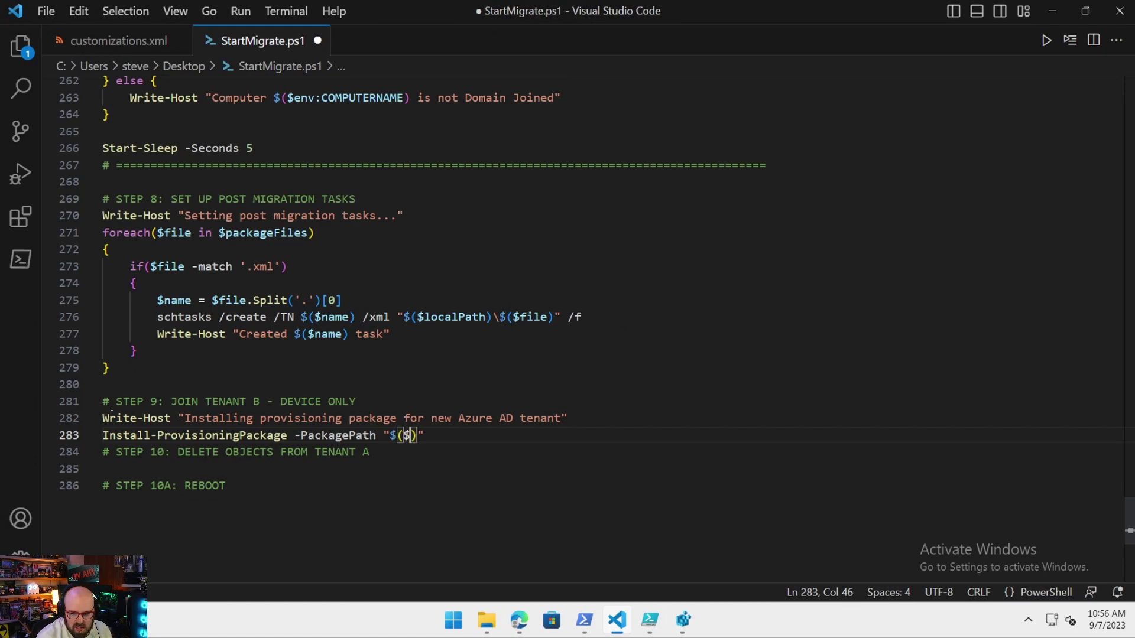
pyautogui.write('localPa')
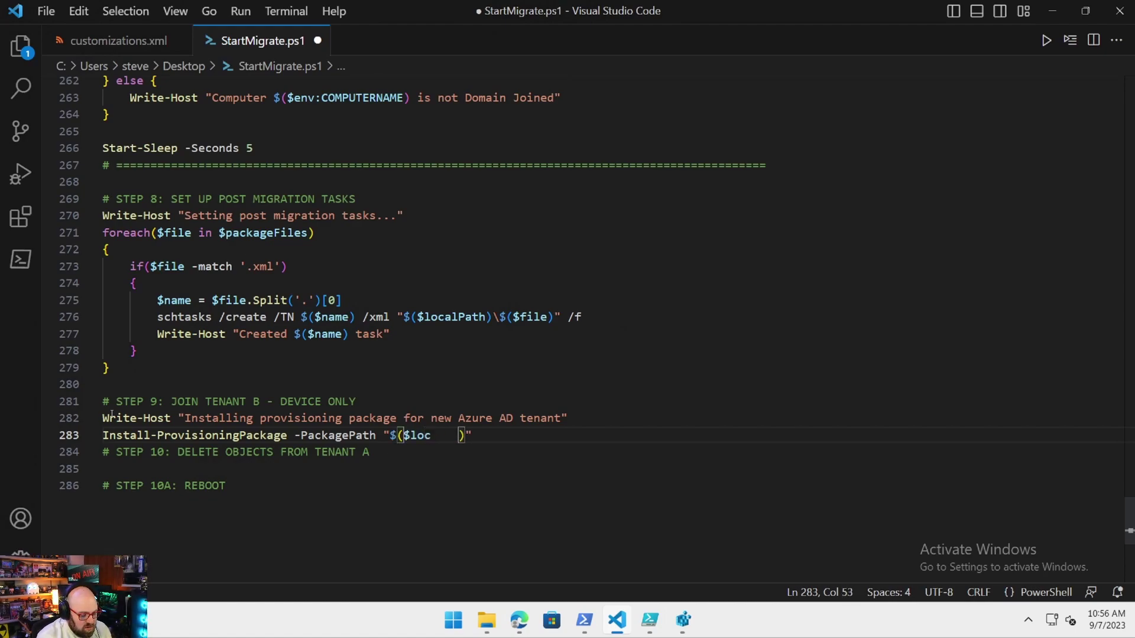
pyautogui.press('BackSpace')
pyautogui.press('BackSpace')
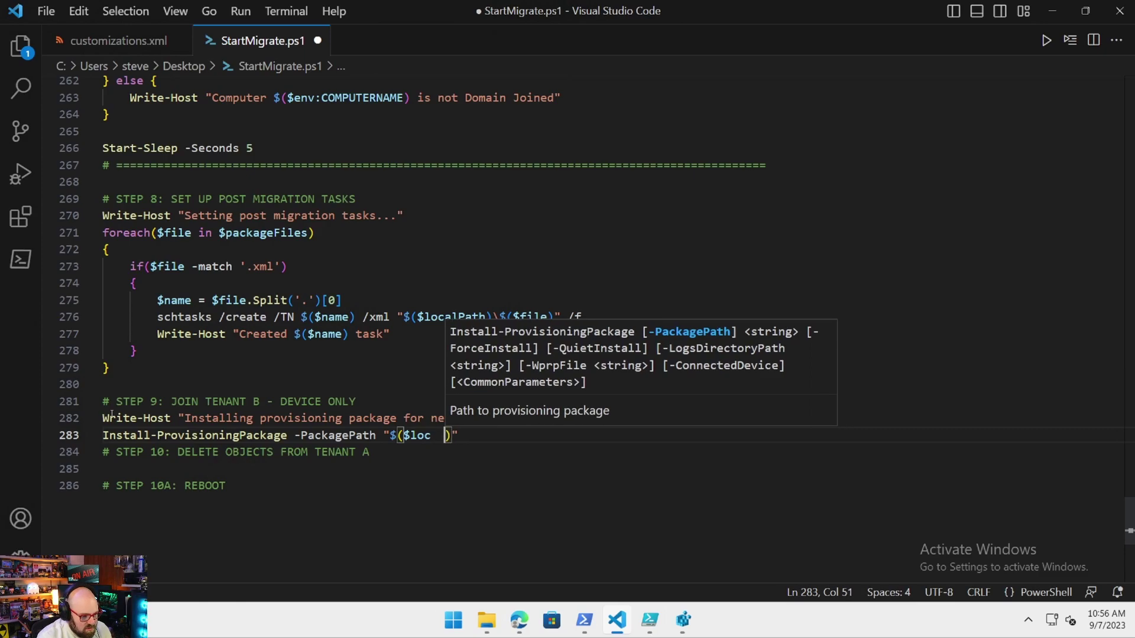
pyautogui.write('P')
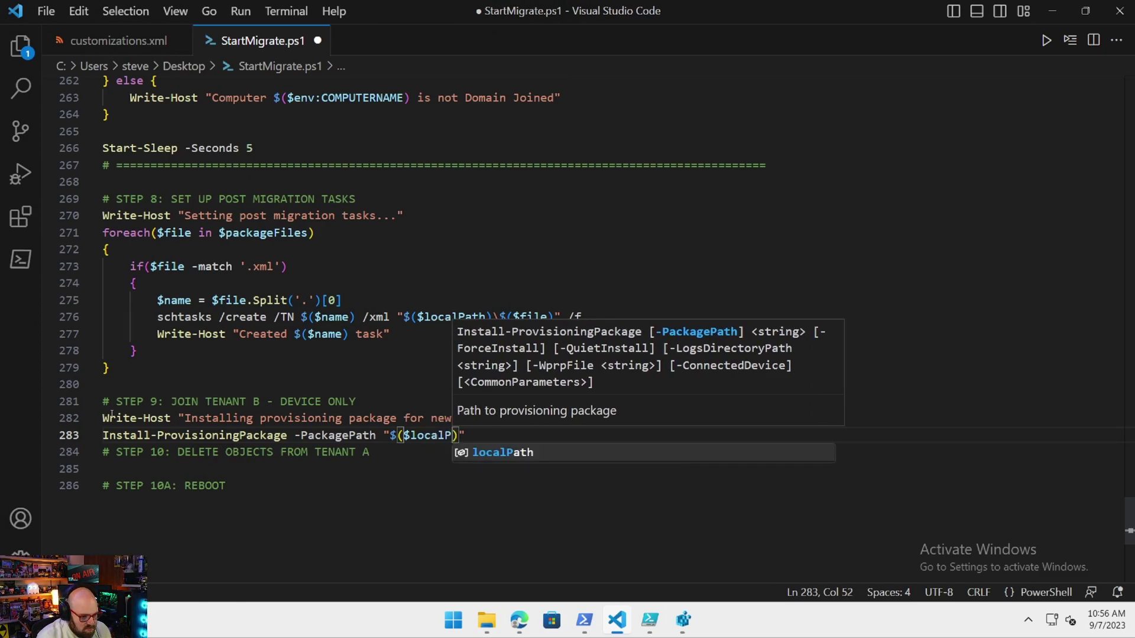
pyautogui.press('Tab')
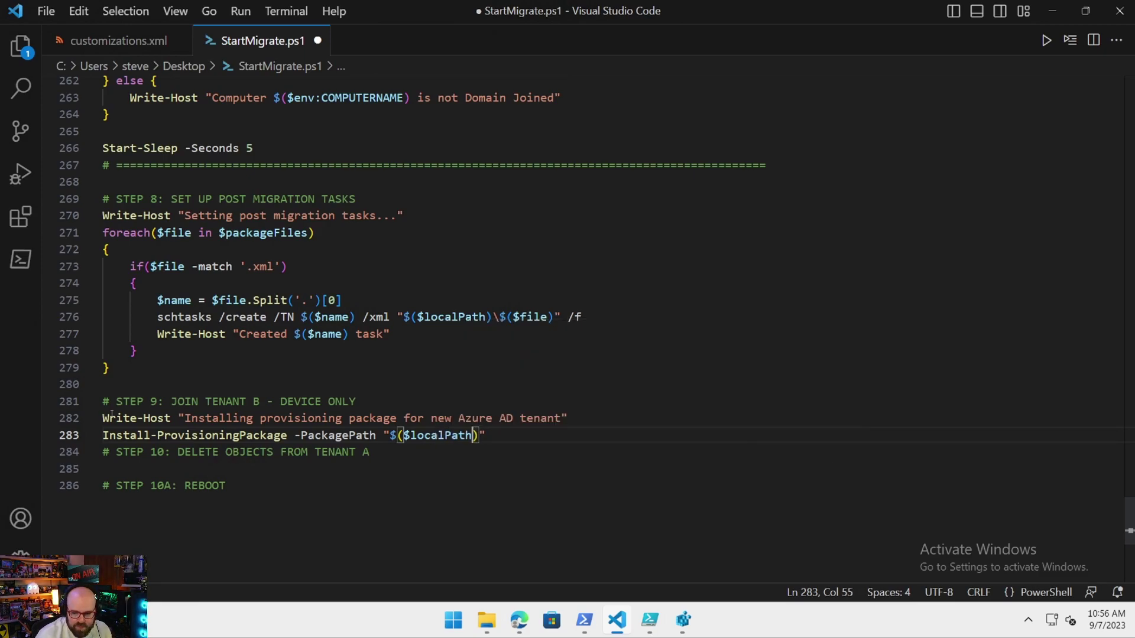
pyautogui.press('Right')
pyautogui.write('\\migrate.ppkg')
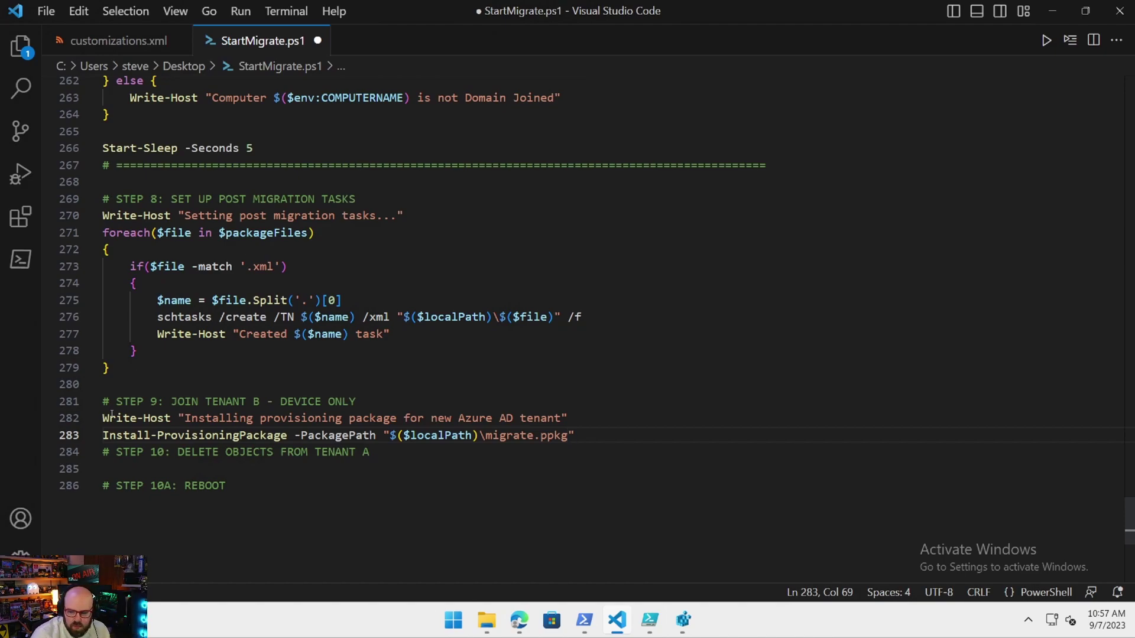
pyautogui.press('Right')
pyautogui.write('-Quiet')
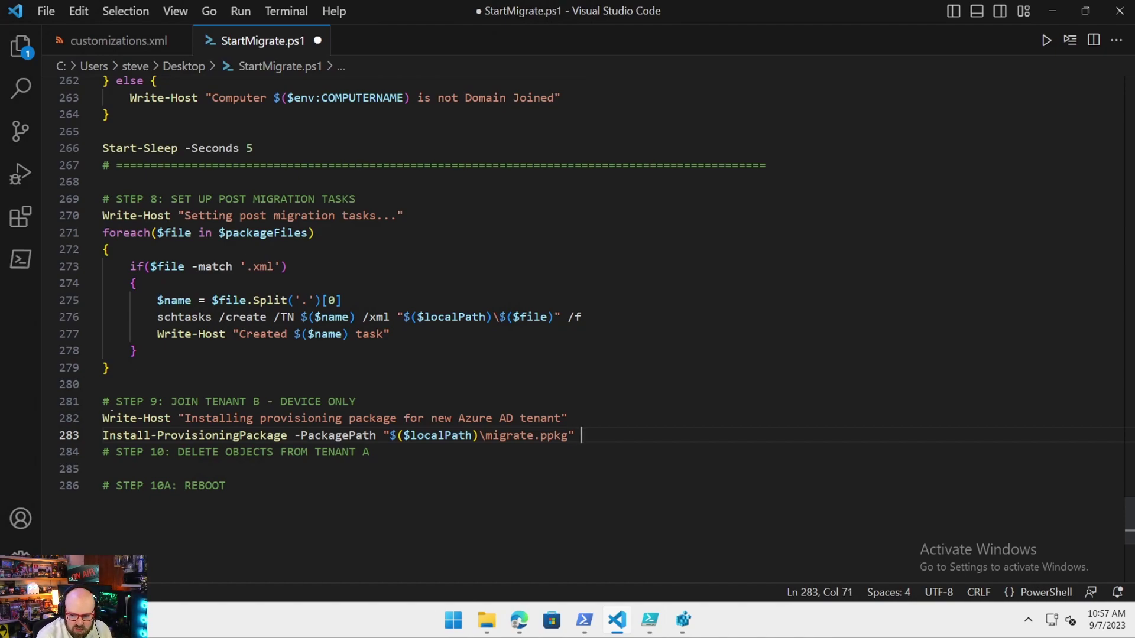
pyautogui.write('Ins')
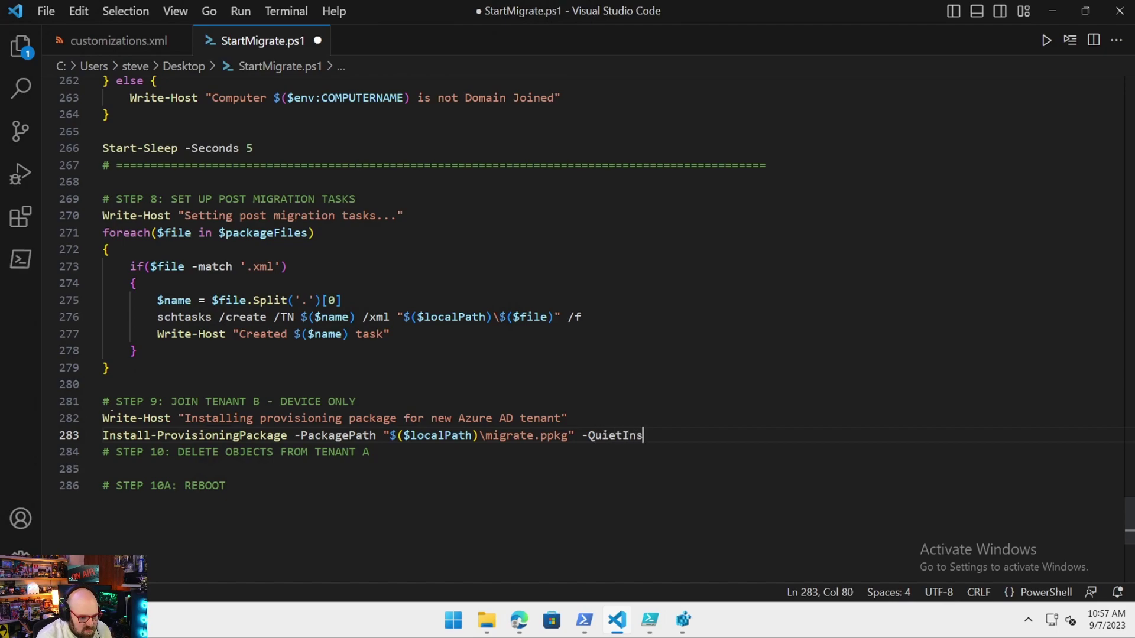
pyautogui.write('tall -Force')
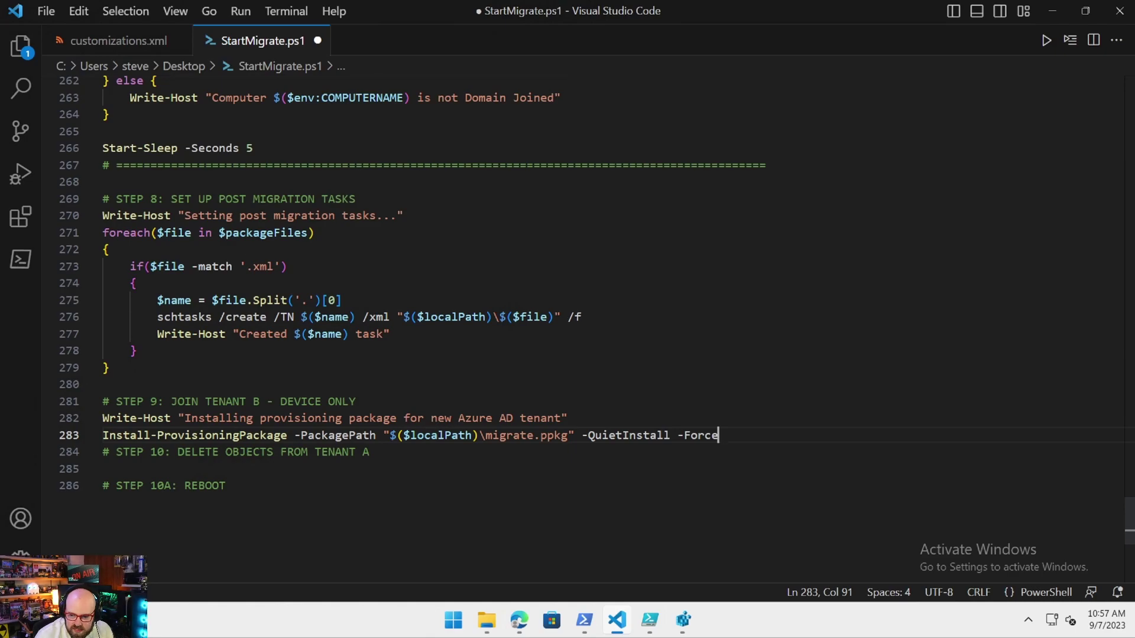
# Copy the # ==== separator line and paste it below the install command.
pyautogui.click(555, 470)
pyautogui.click(752, 445)
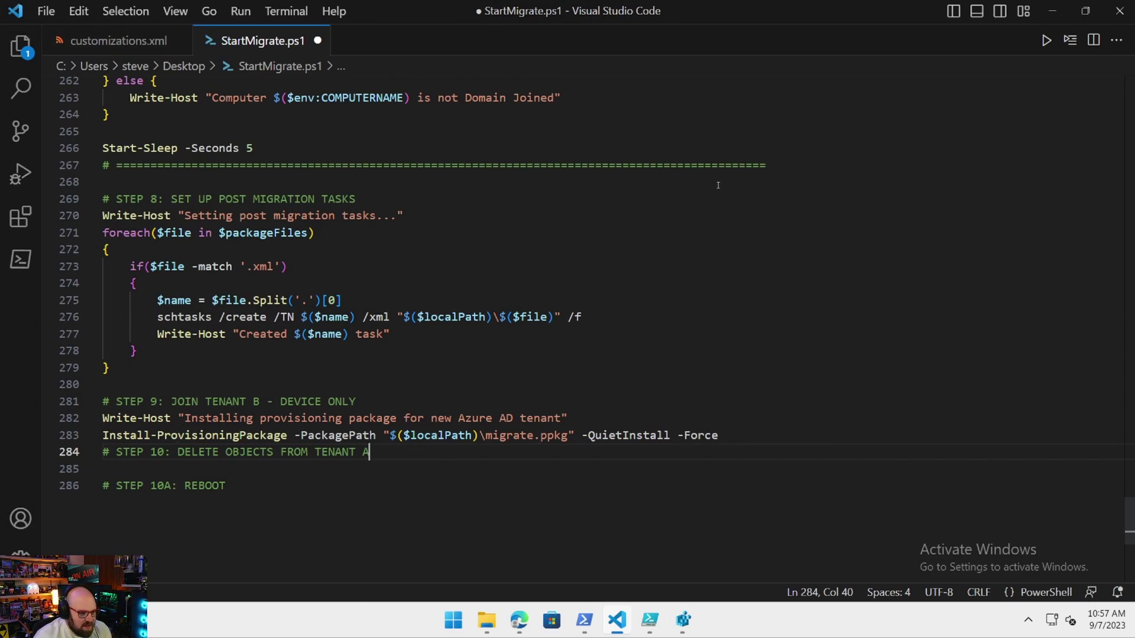
pyautogui.moveTo(814, 165); pyautogui.dragTo(44, 161)
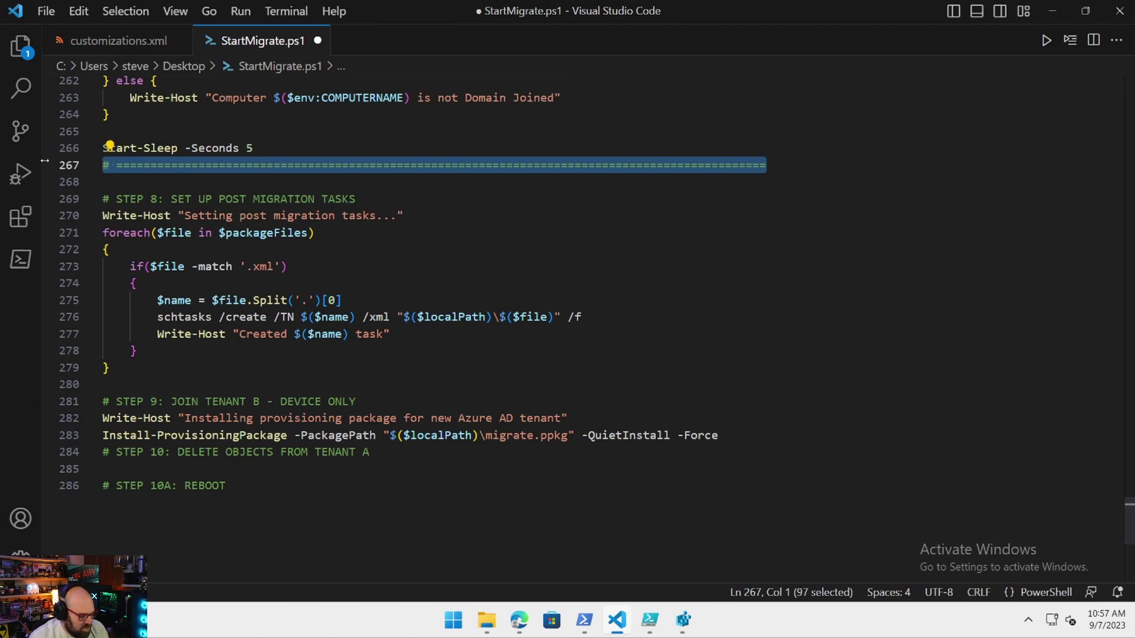
pyautogui.hotkey('ctrl', 'c')
pyautogui.click(733, 439)
pyautogui.press('Return')
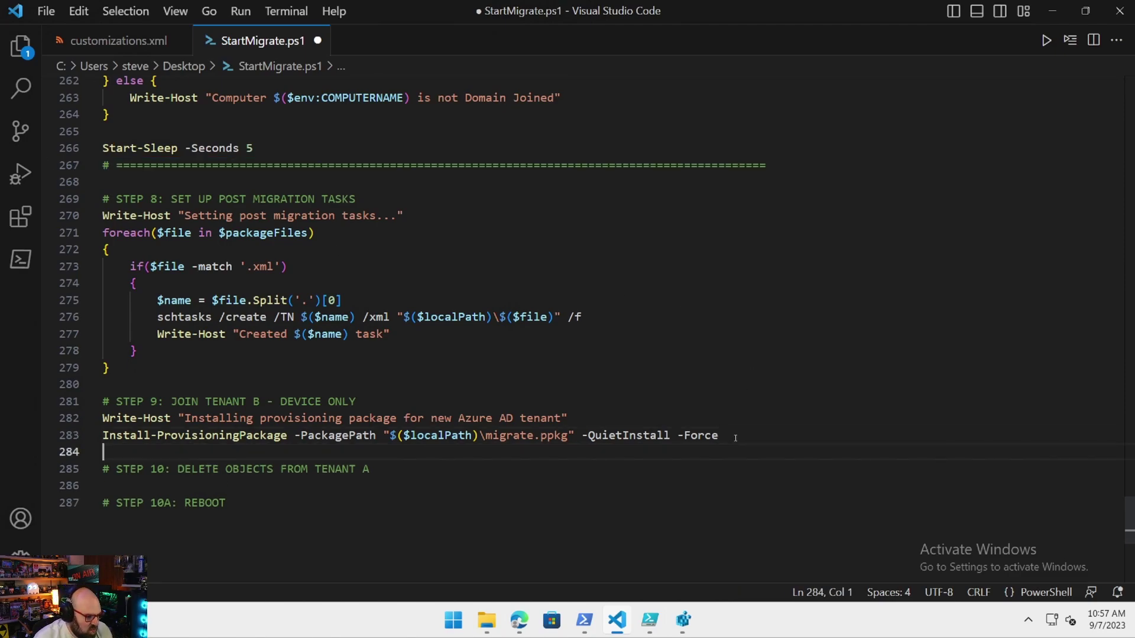
pyautogui.hotkey('ctrl', 'v')
pyautogui.press('Return')
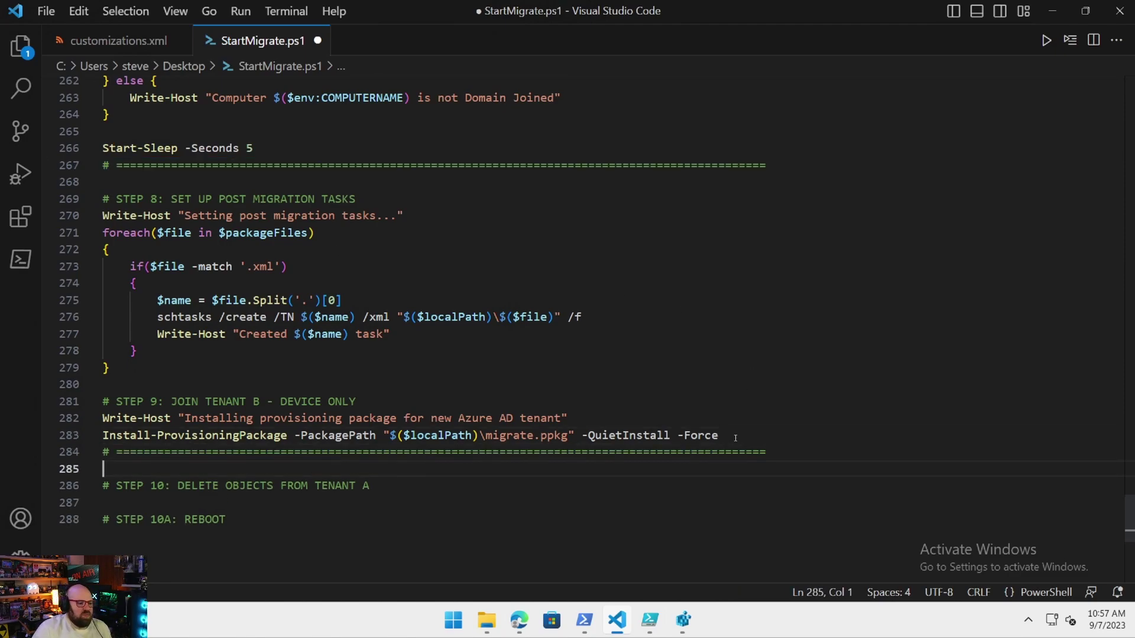